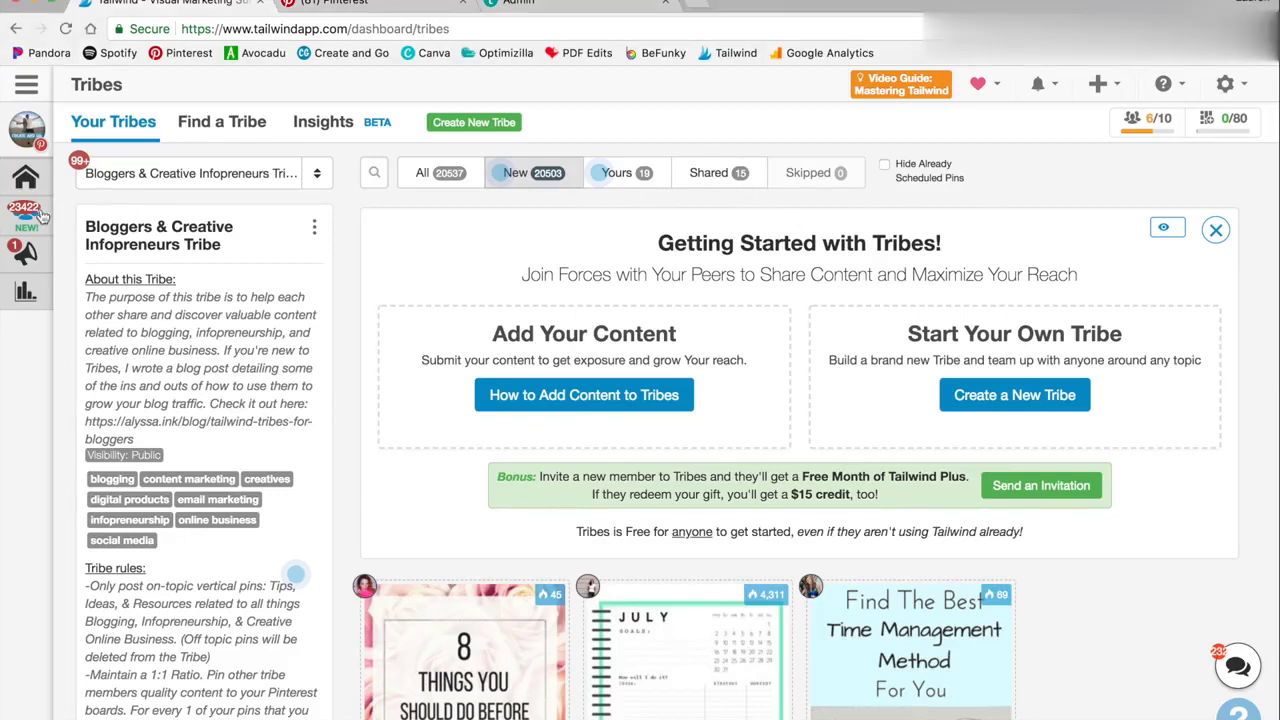
Open Tribes and look through the list of joined tribes, staying in the Bloggers & Creative Infopreneurs Tribe.
mouse_move(42, 217)
click(92, 223)
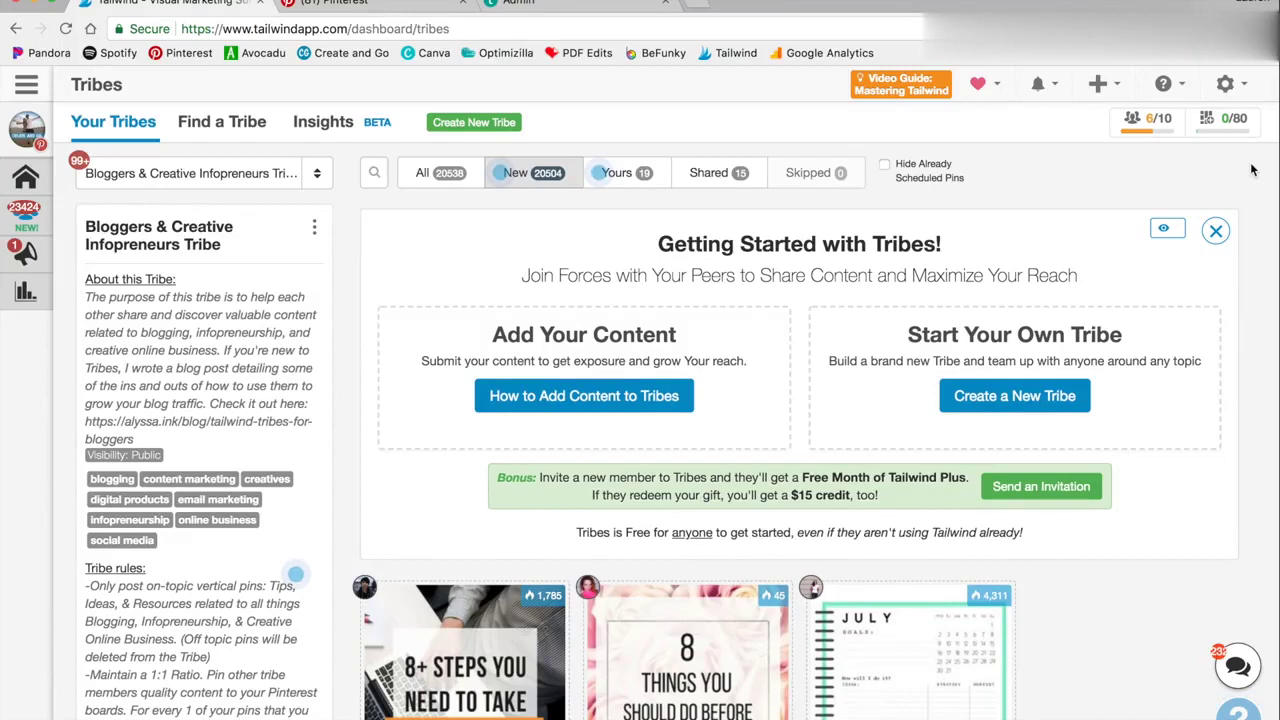
scroll(1199, 313, down, 1)
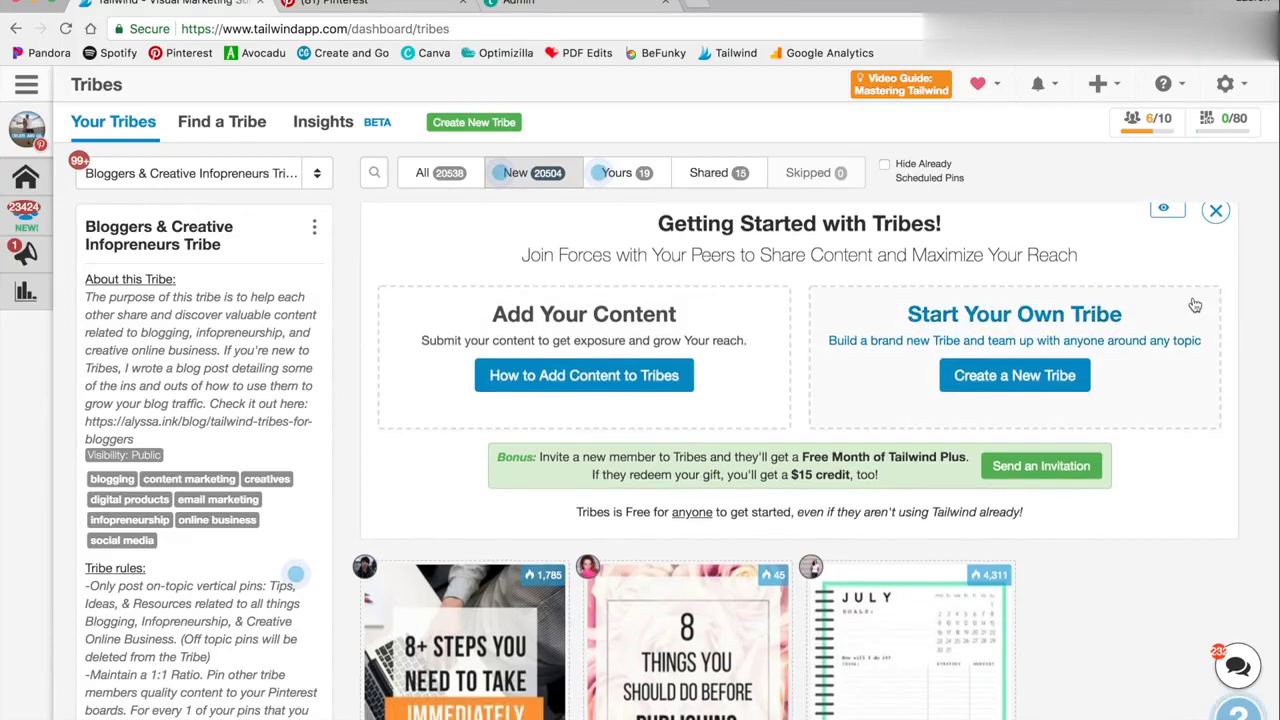
scroll(1195, 308, up, 1)
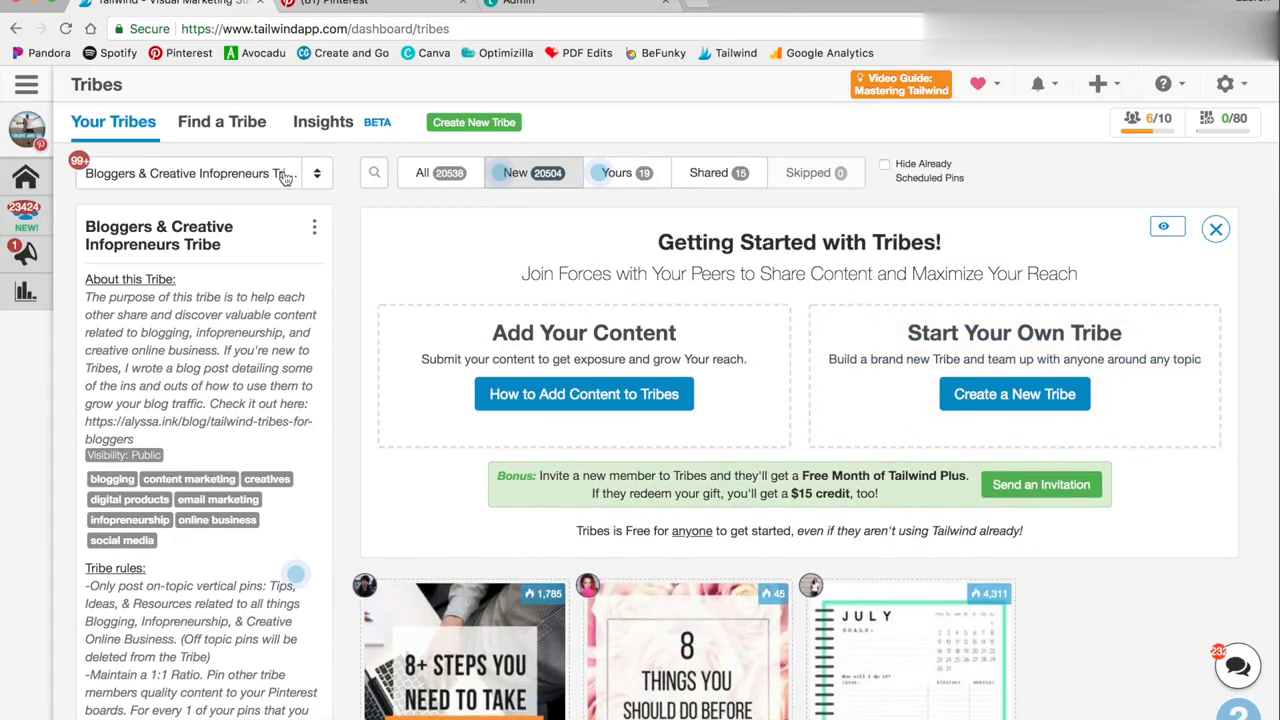
click(285, 176)
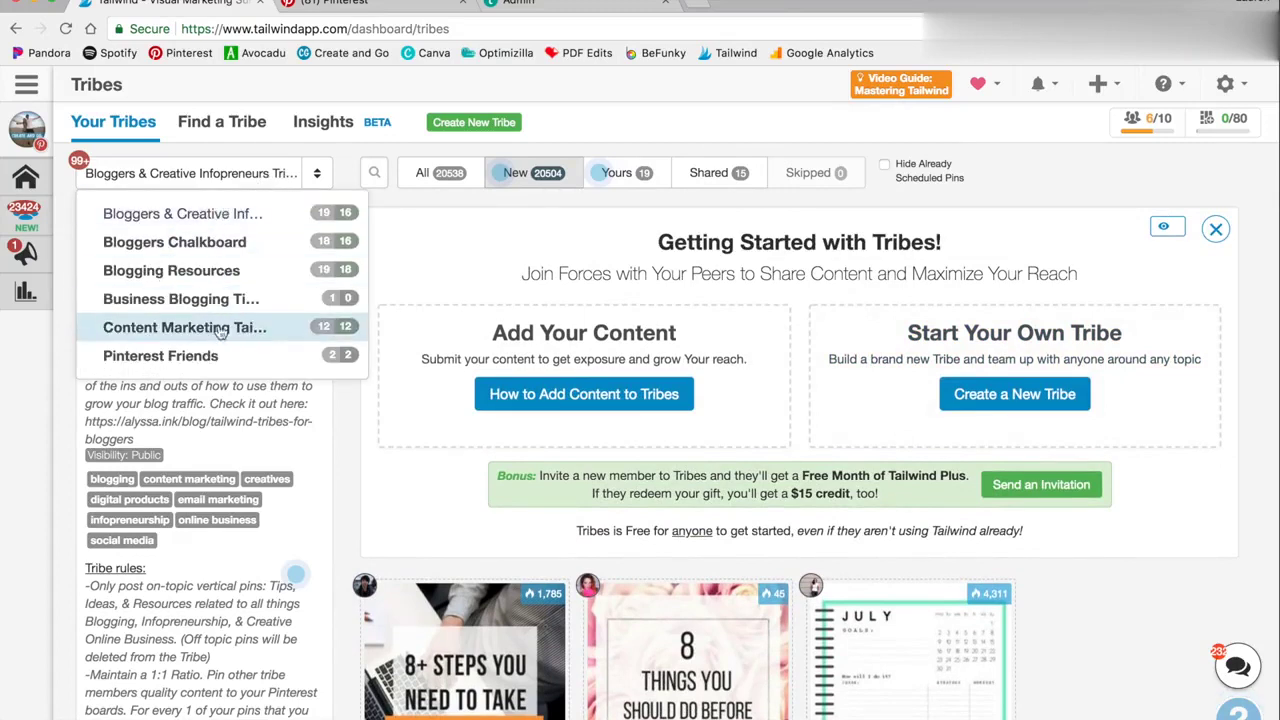
click(238, 196)
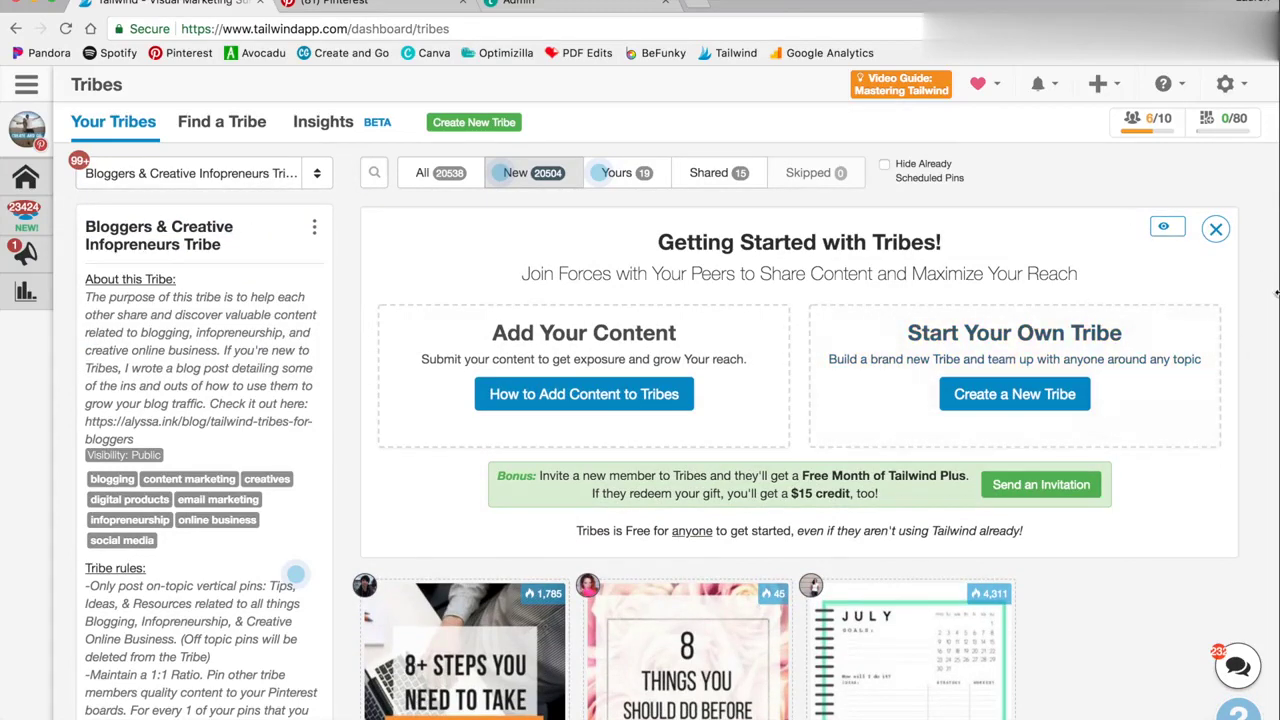
Assign the pin "8+ Steps You Need to Take Immediately After You Start a Blog" to the Amazing Bloggers board.
scroll(1187, 358, down, 5)
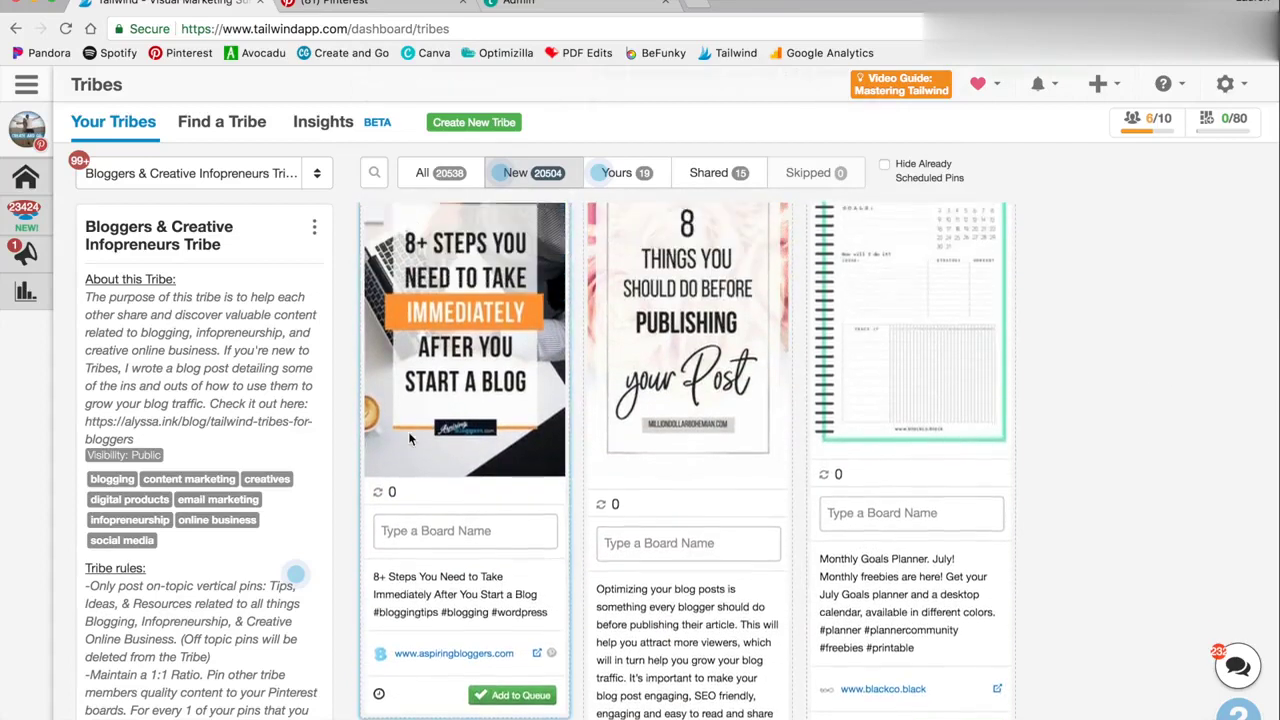
scroll(888, 480, down, 7)
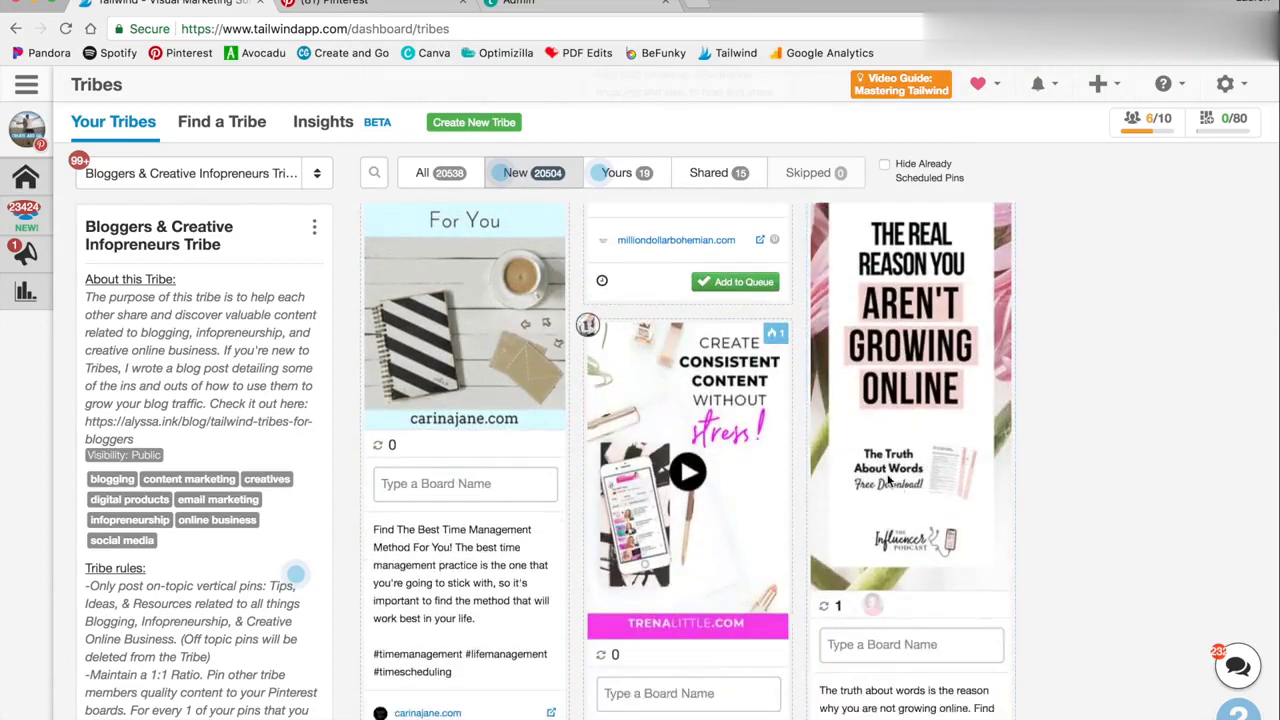
scroll(888, 480, up, 7)
click(465, 503)
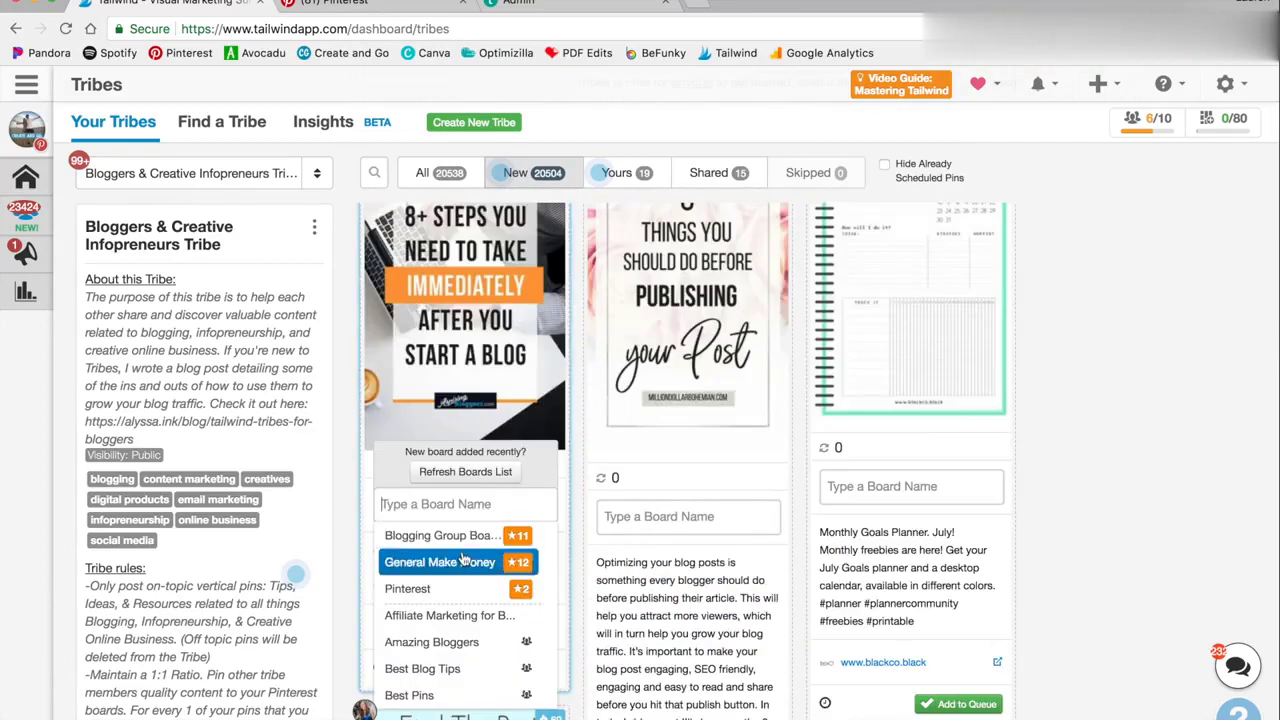
click(447, 642)
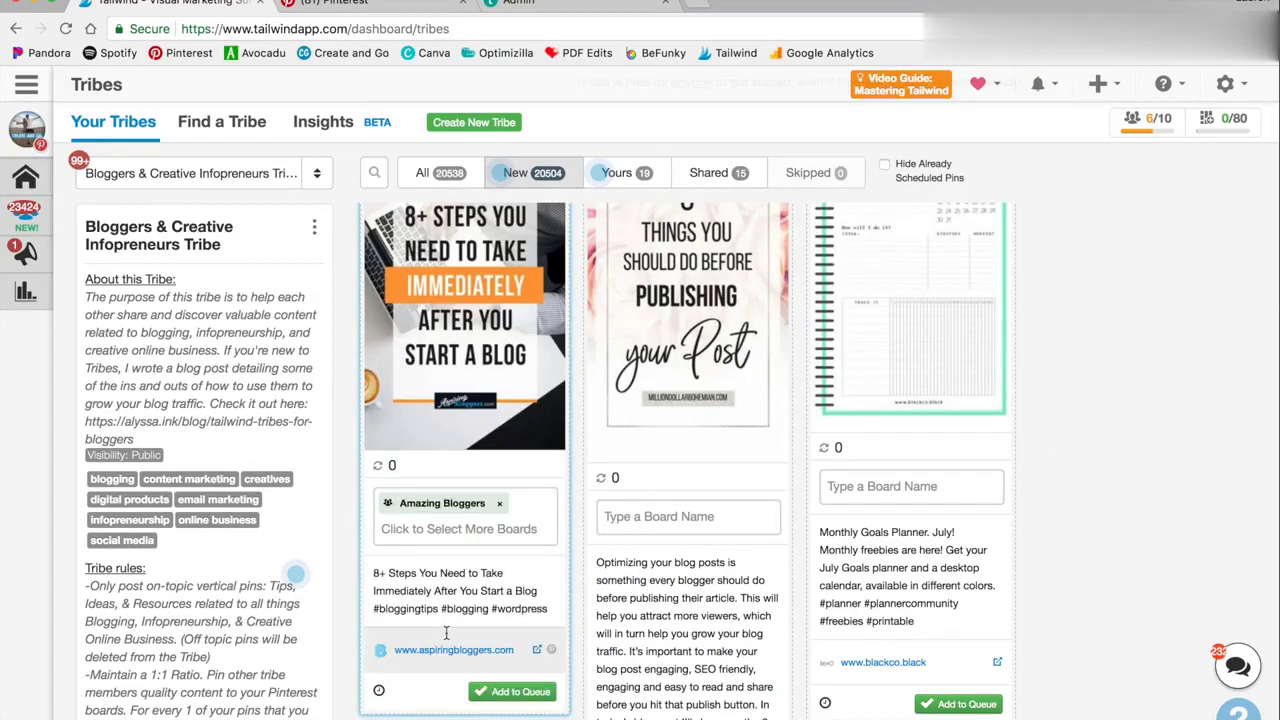
scroll(446, 632, down, 2)
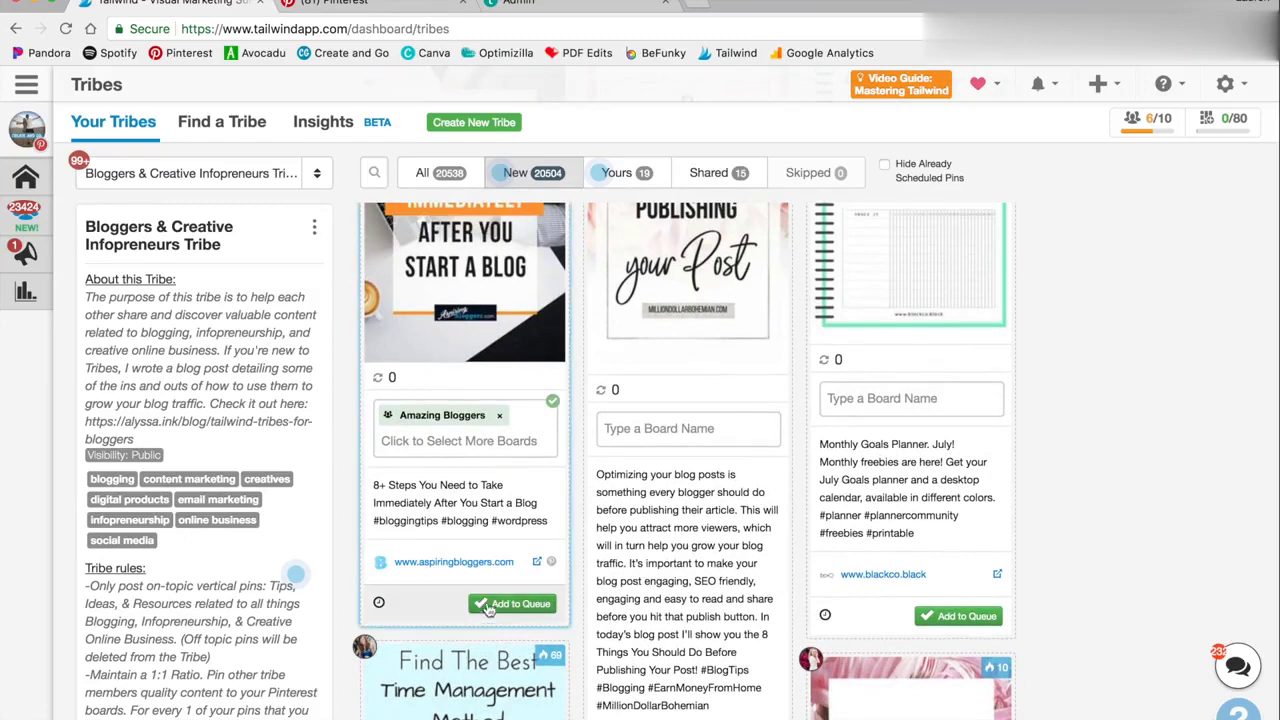
click(498, 604)
scroll(1145, 246, down, 5)
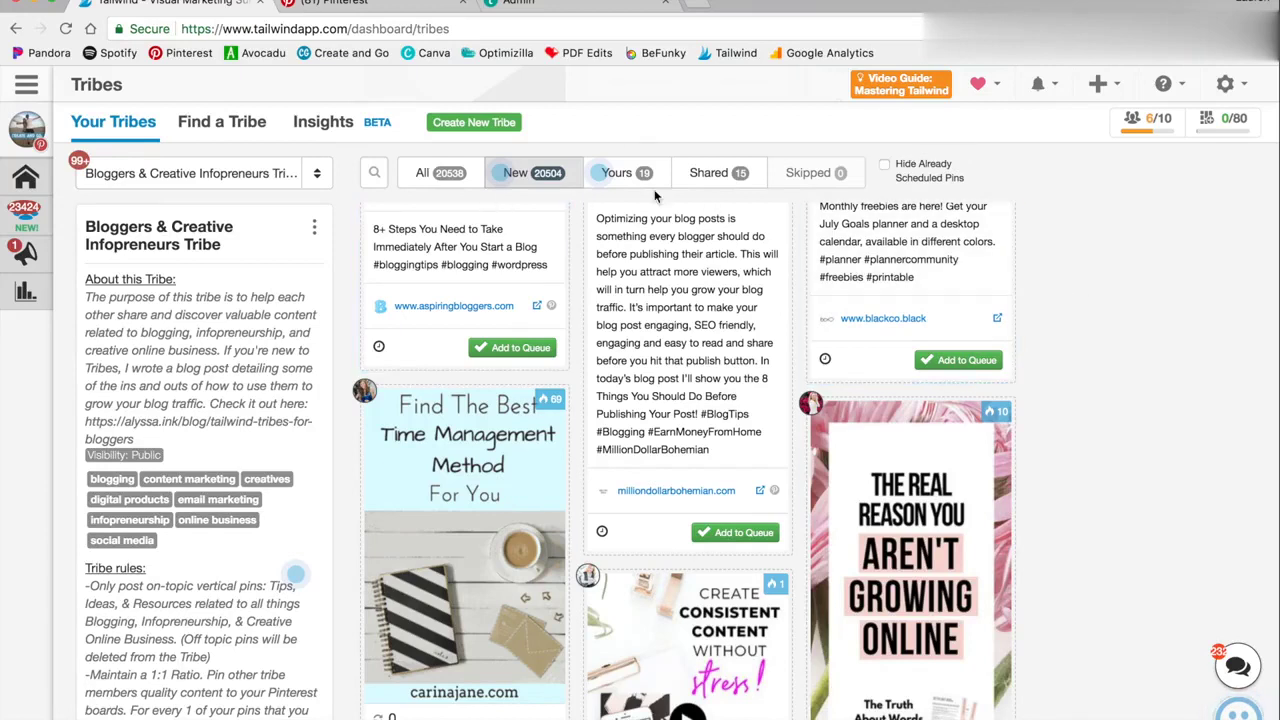
Review your own pins submitted to the tribe, checking the re-share details of the "From Broke & Frustrated" pin.
click(622, 172)
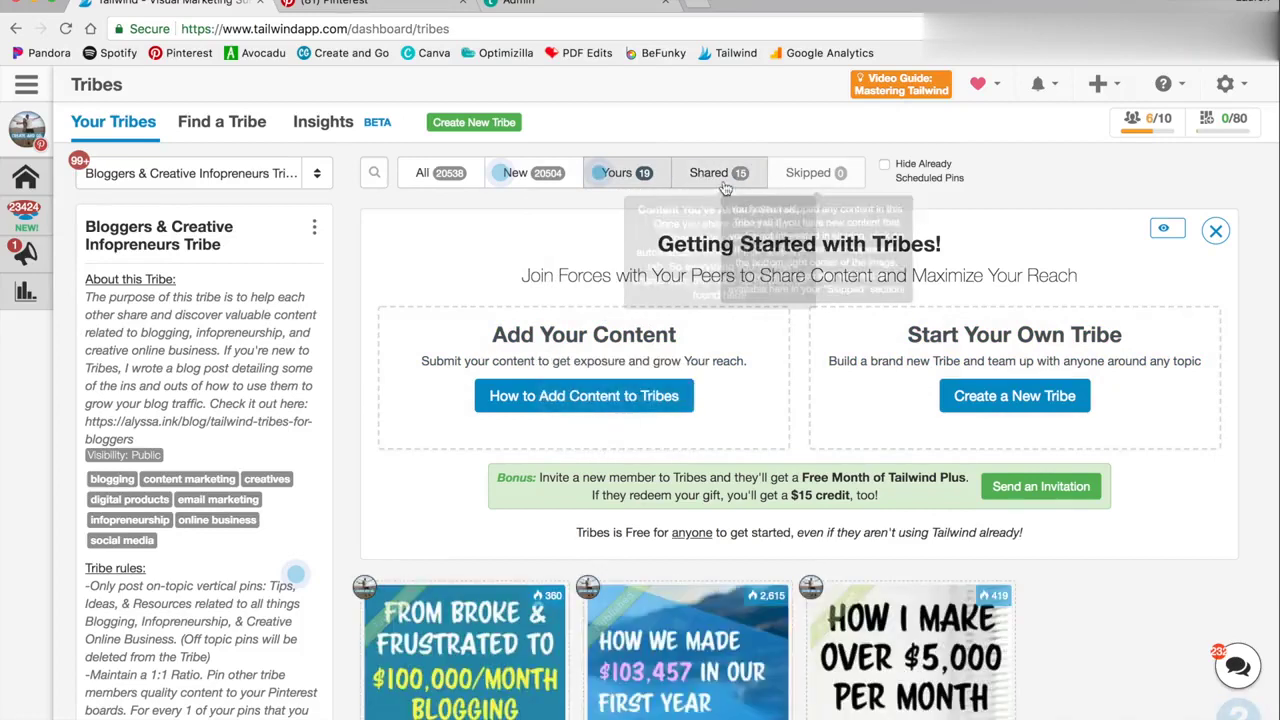
scroll(880, 330, down, 5)
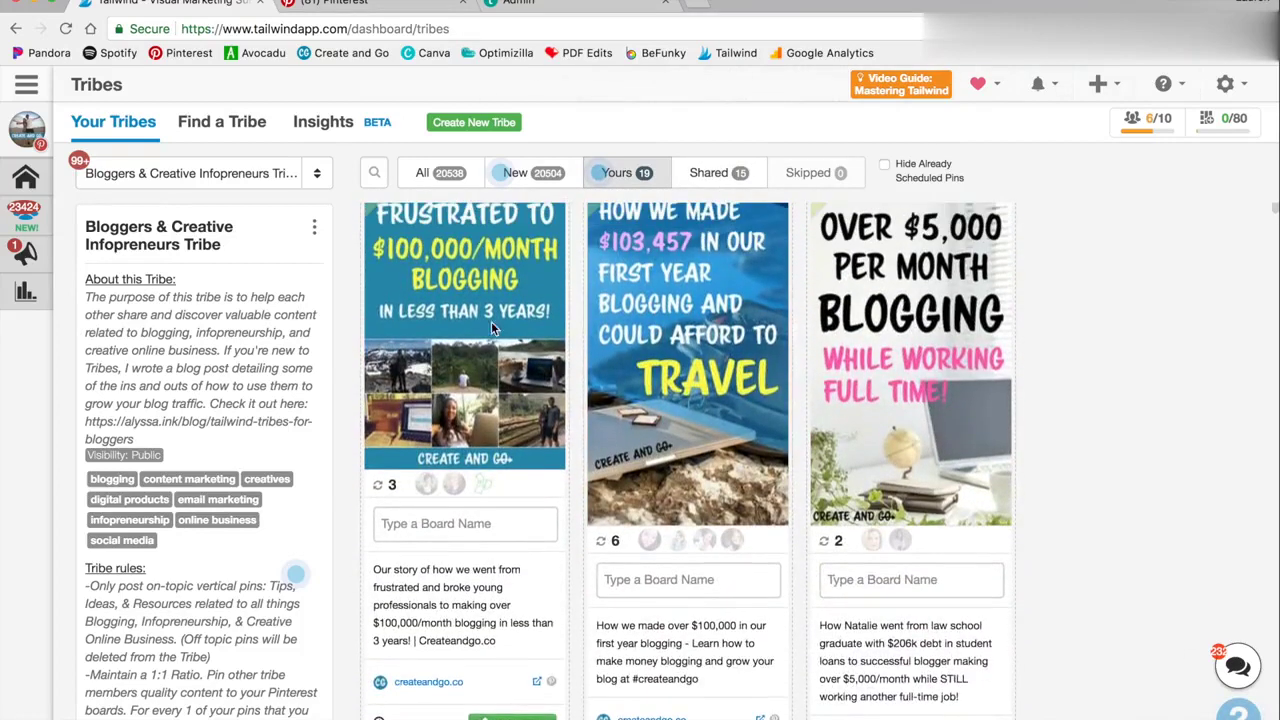
scroll(492, 328, up, 1)
mouse_move(440, 574)
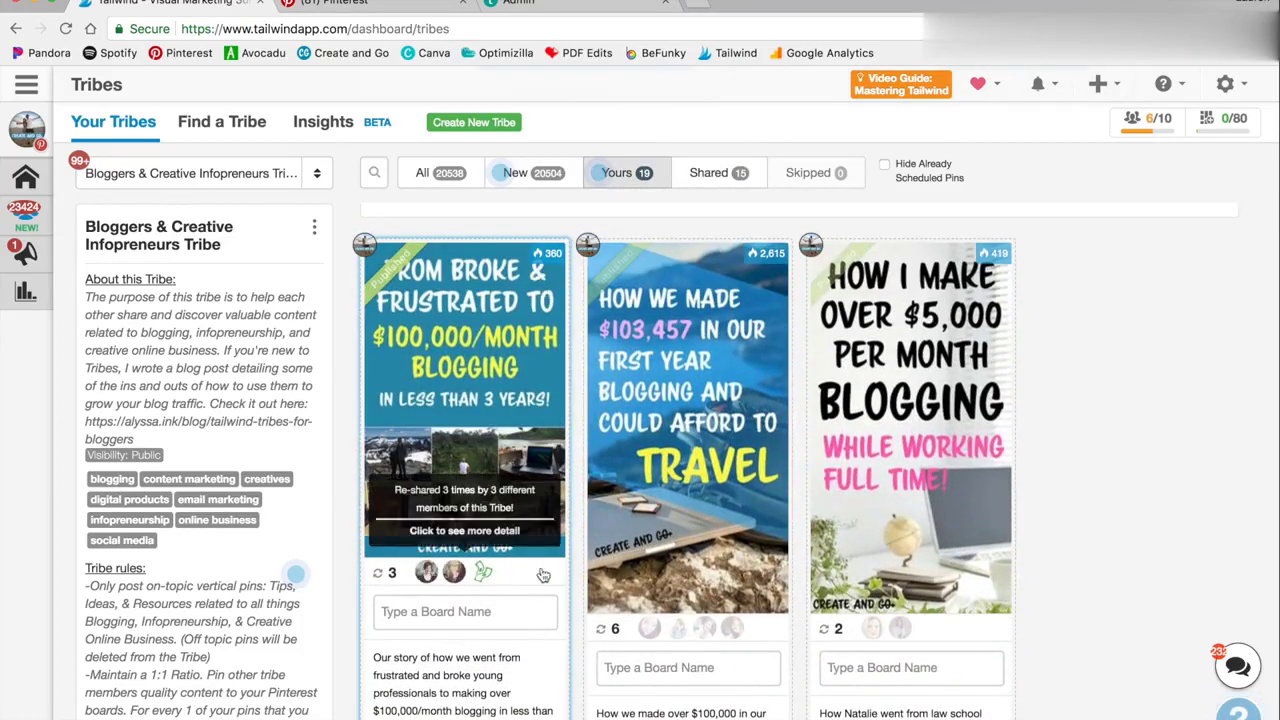
scroll(640, 570, down, 2)
scroll(735, 590, down, 3)
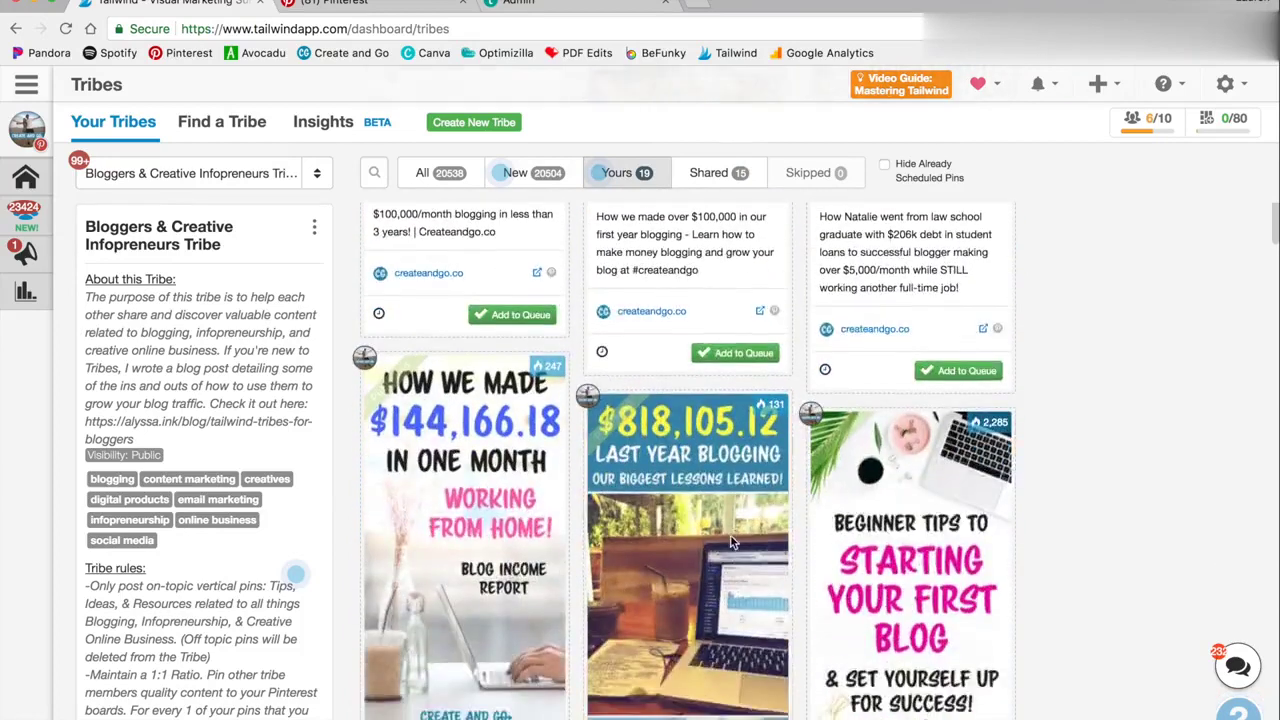
scroll(731, 541, down, 4)
scroll(728, 360, up, 1)
Show the tribemates' pins already shared from this tribe and look through them.
click(722, 173)
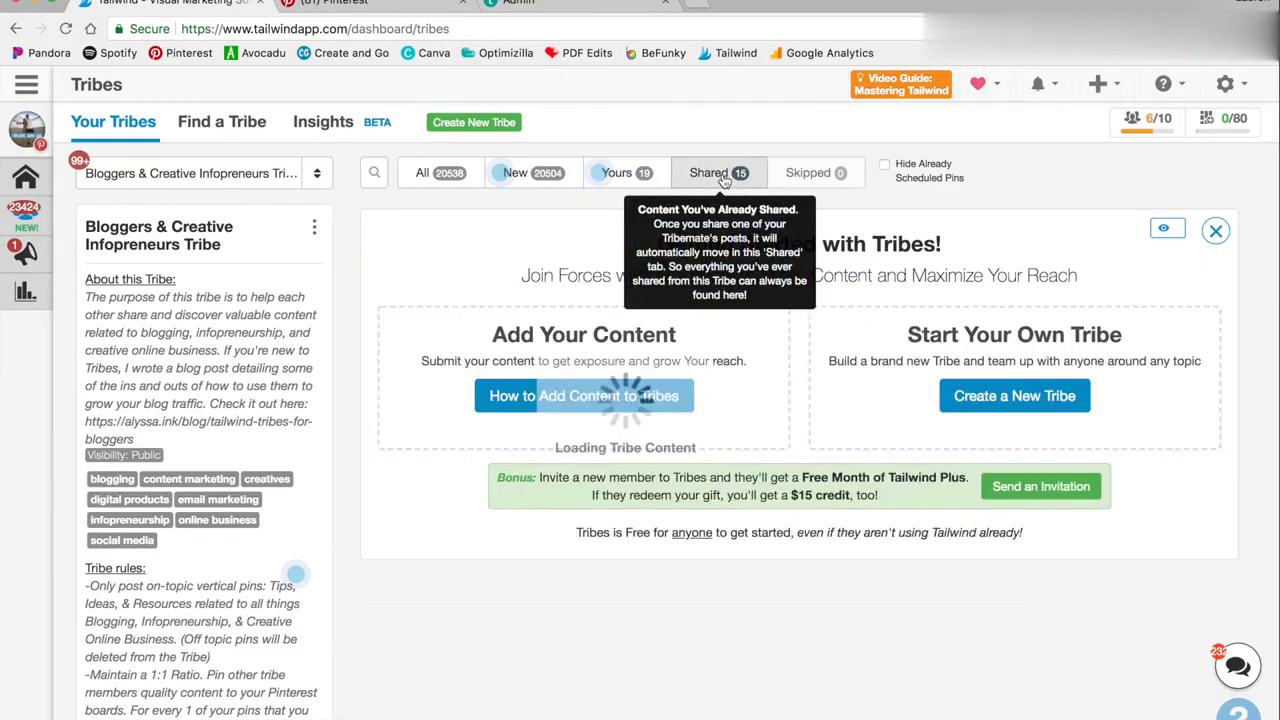
scroll(865, 507, down, 2)
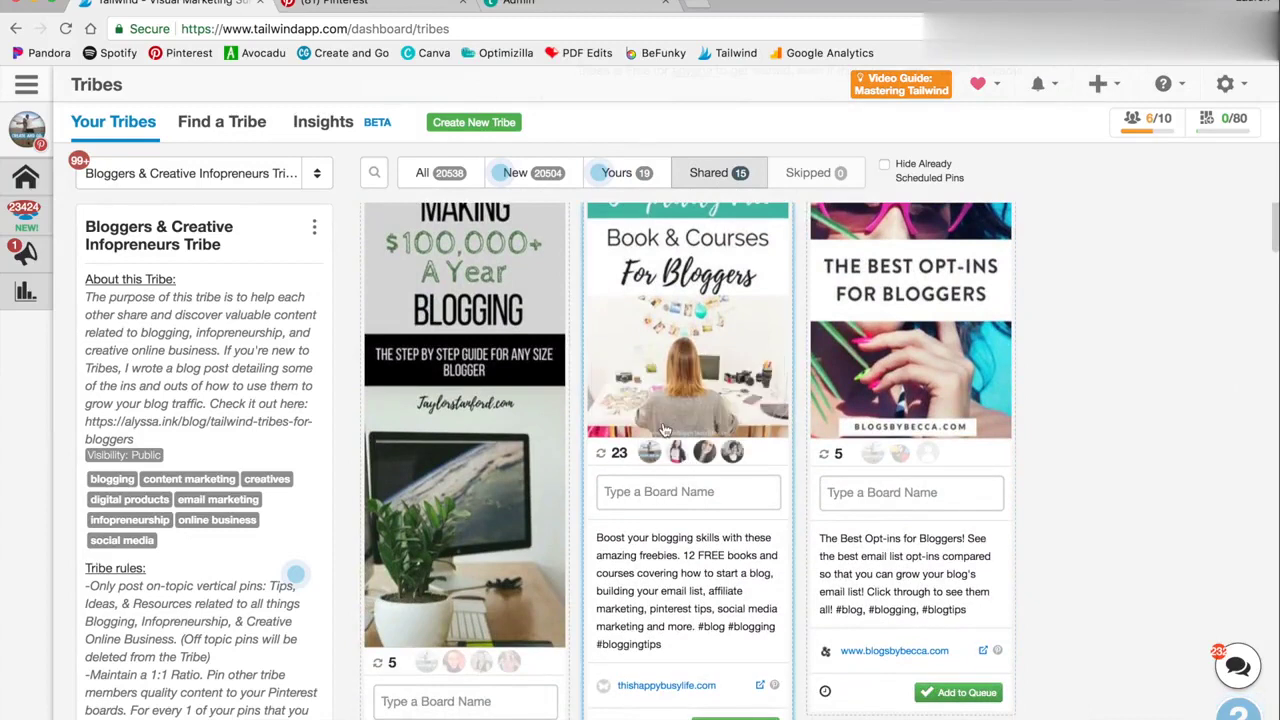
scroll(663, 430, down, 3)
scroll(650, 438, up, 3)
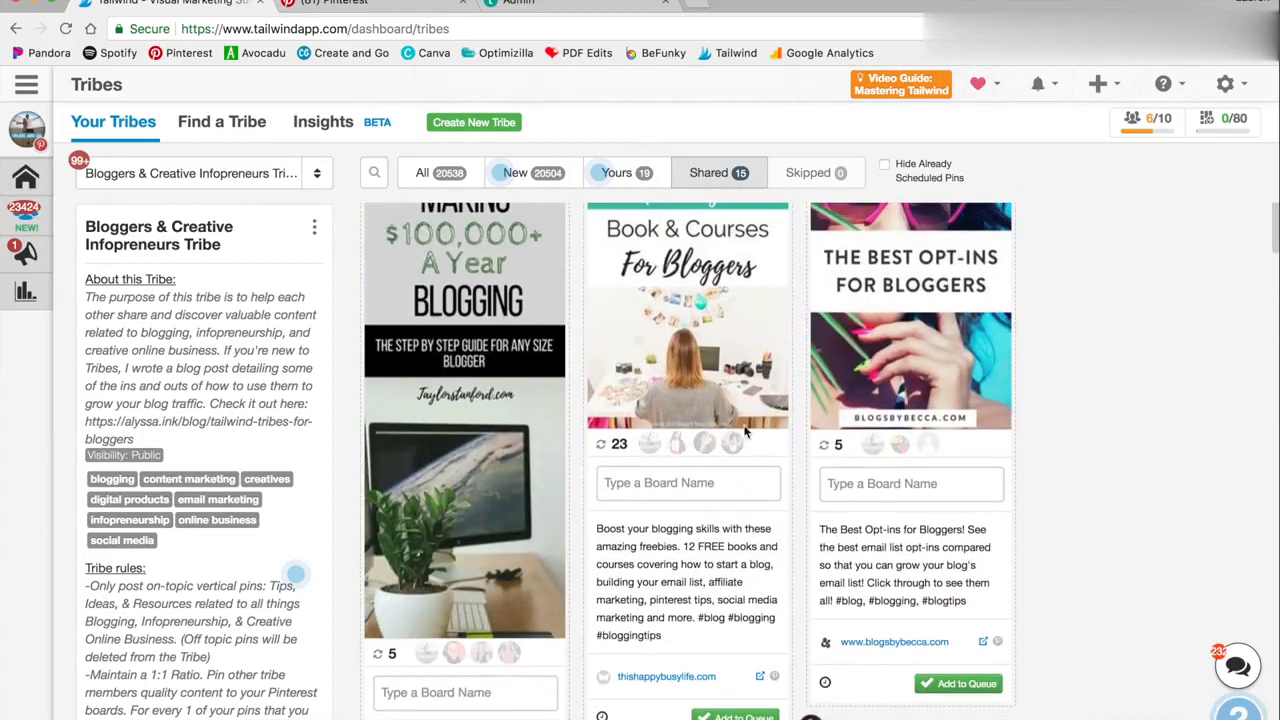
scroll(660, 430, up, 1)
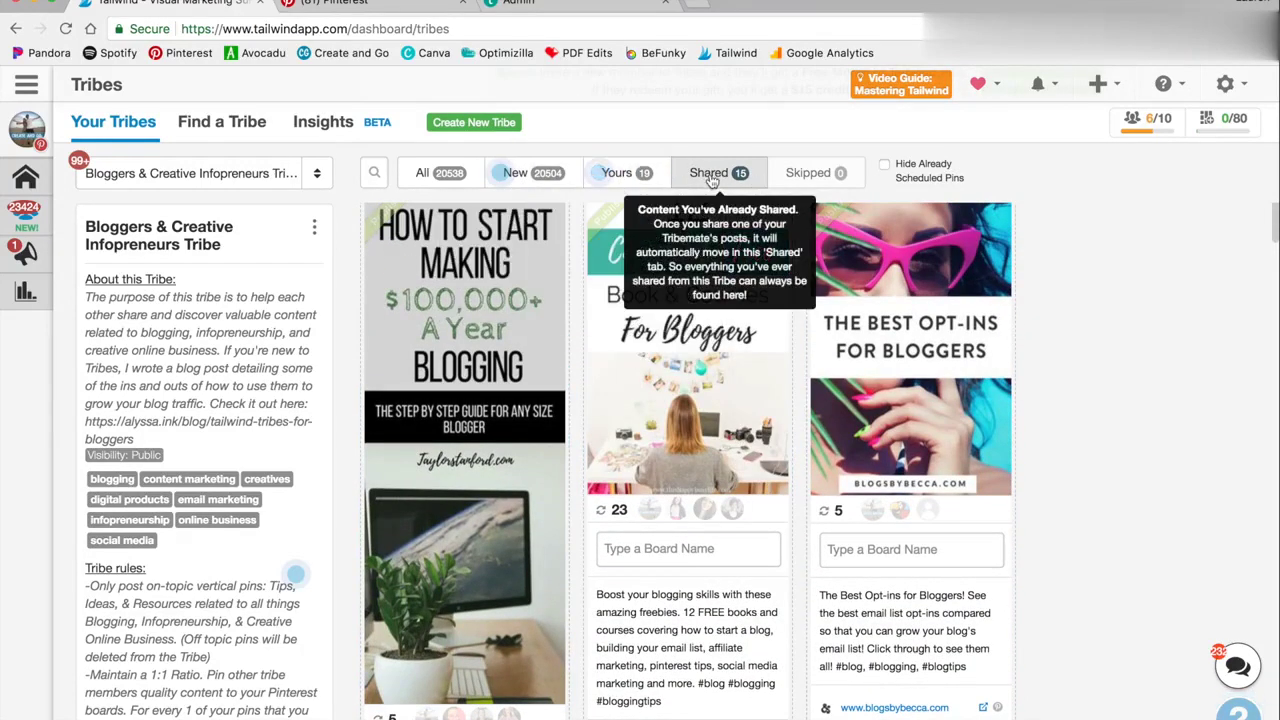
Read and dismiss the introductory tip about the New feed of the tribe.
click(508, 177)
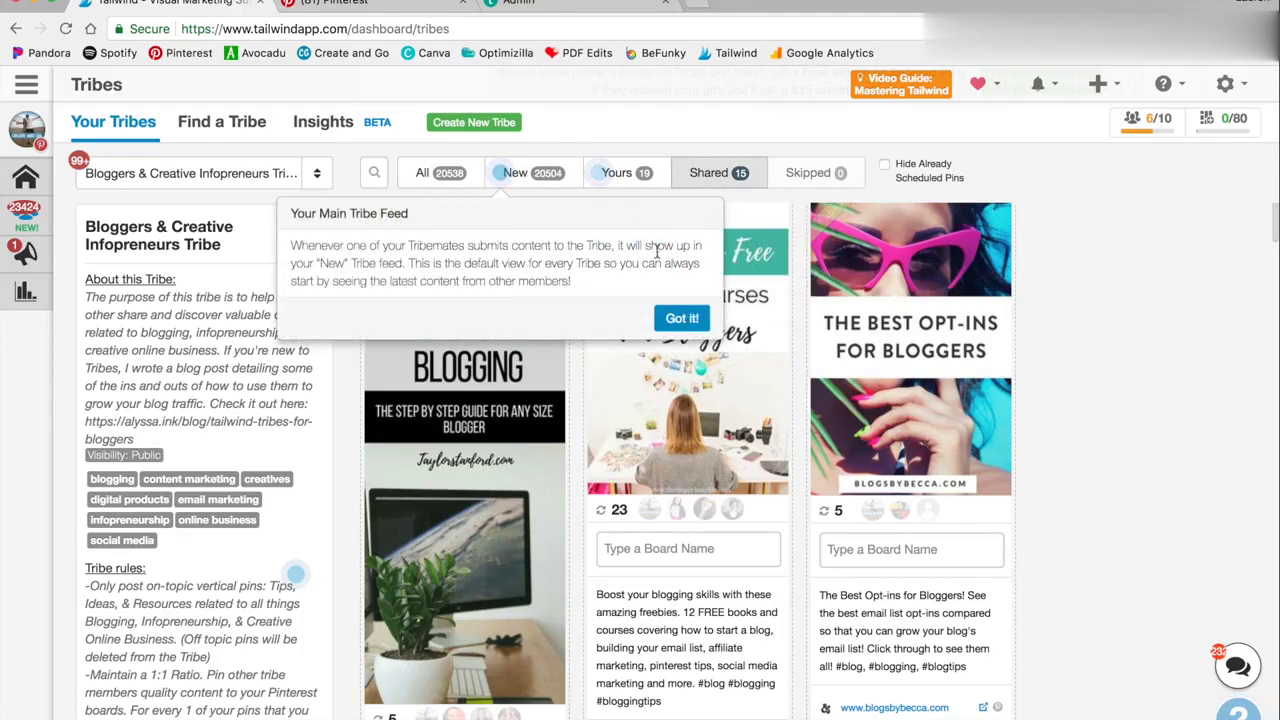
click(682, 318)
Read the About this Tribe description, highlighting its text.
drag(84, 296, 138, 440)
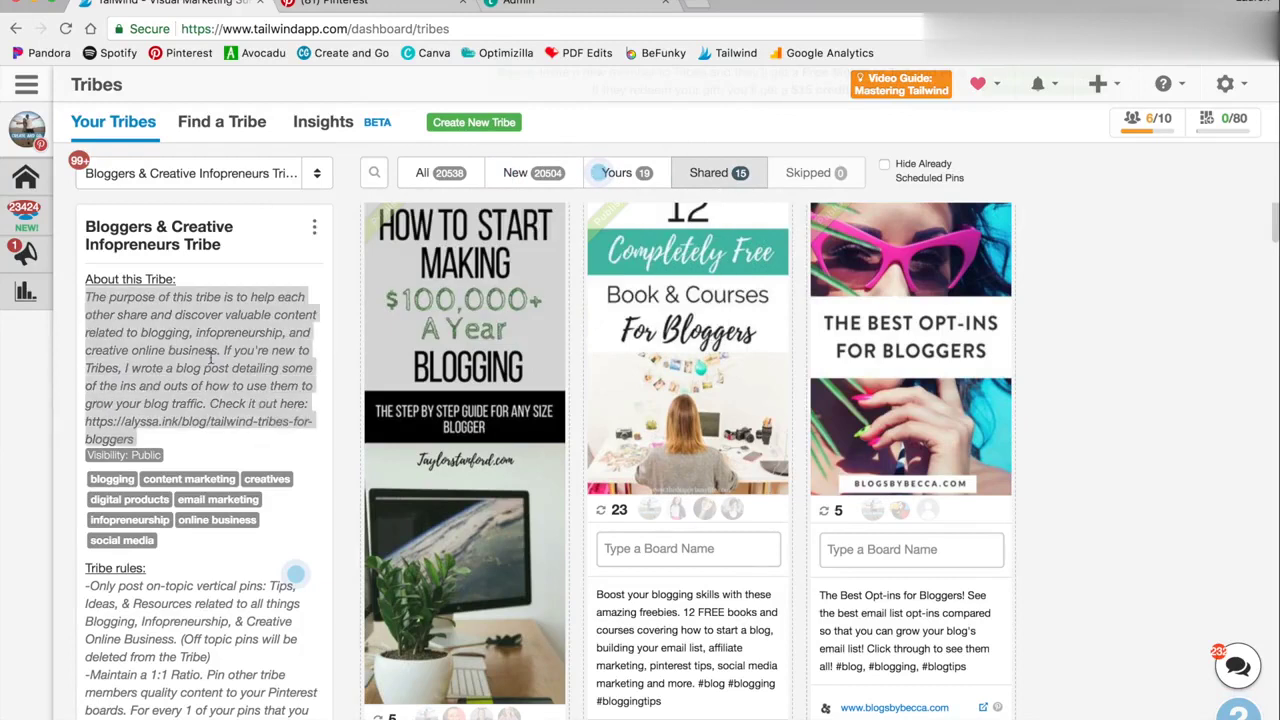
drag(86, 279, 205, 395)
click(250, 407)
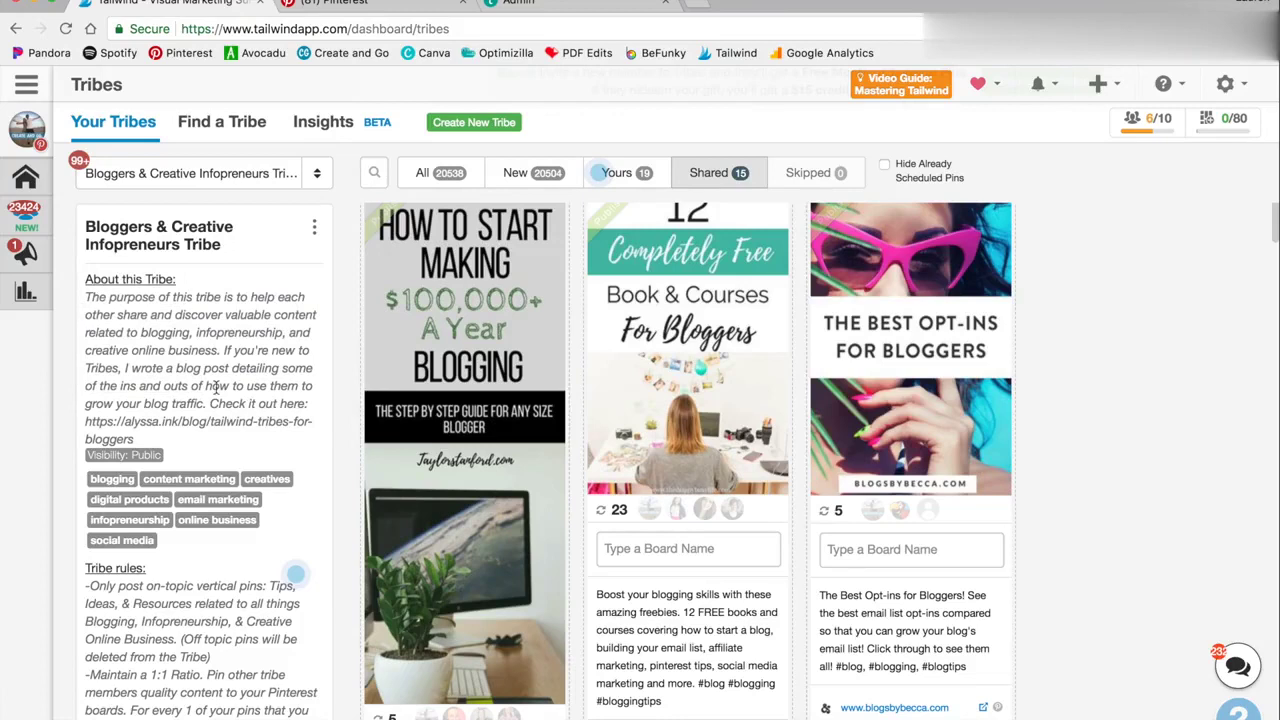
Read the tribe rules, highlighting the on-topic pin rule and the 1:1 sharing ratio requirement.
scroll(214, 500, down, 1)
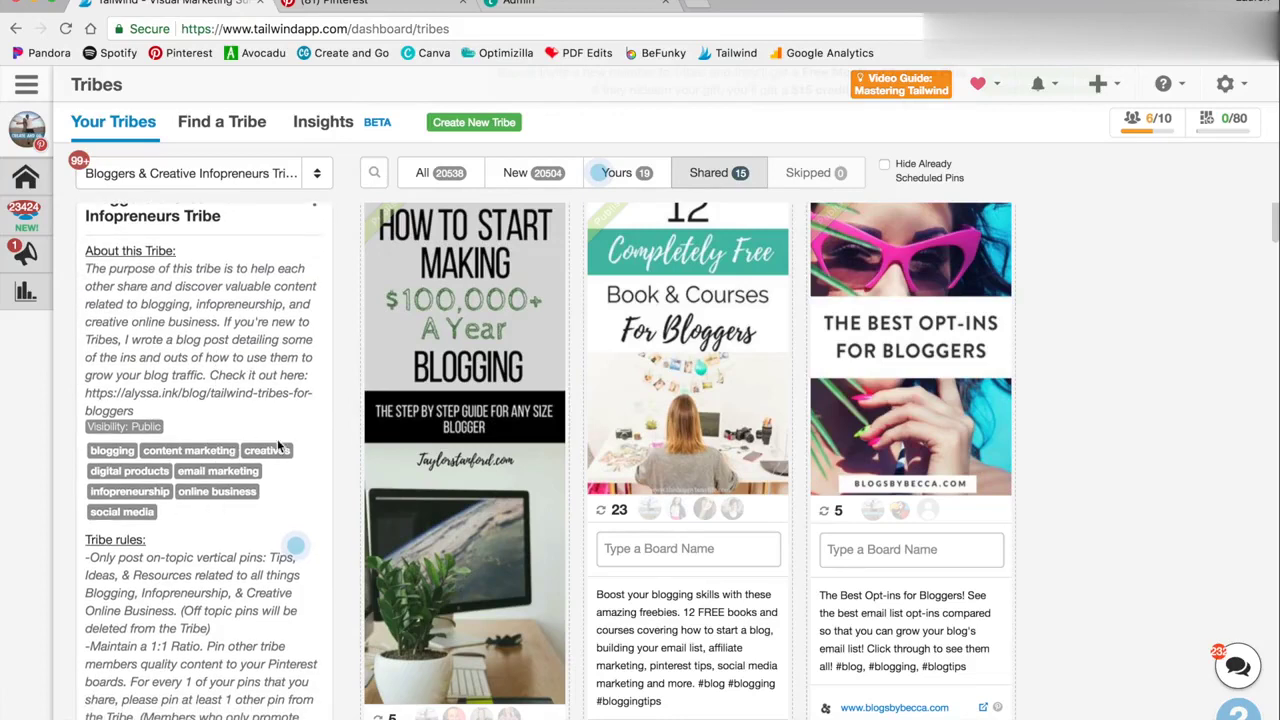
scroll(195, 446, down, 5)
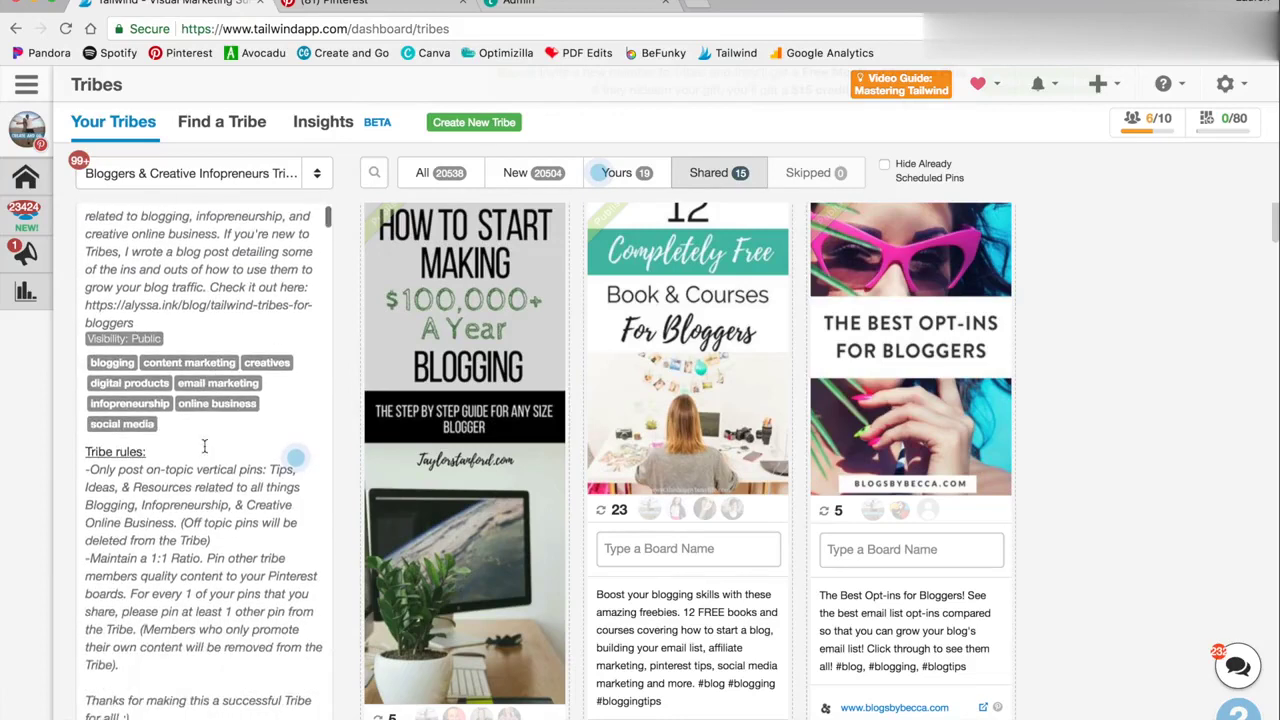
drag(86, 393, 188, 500)
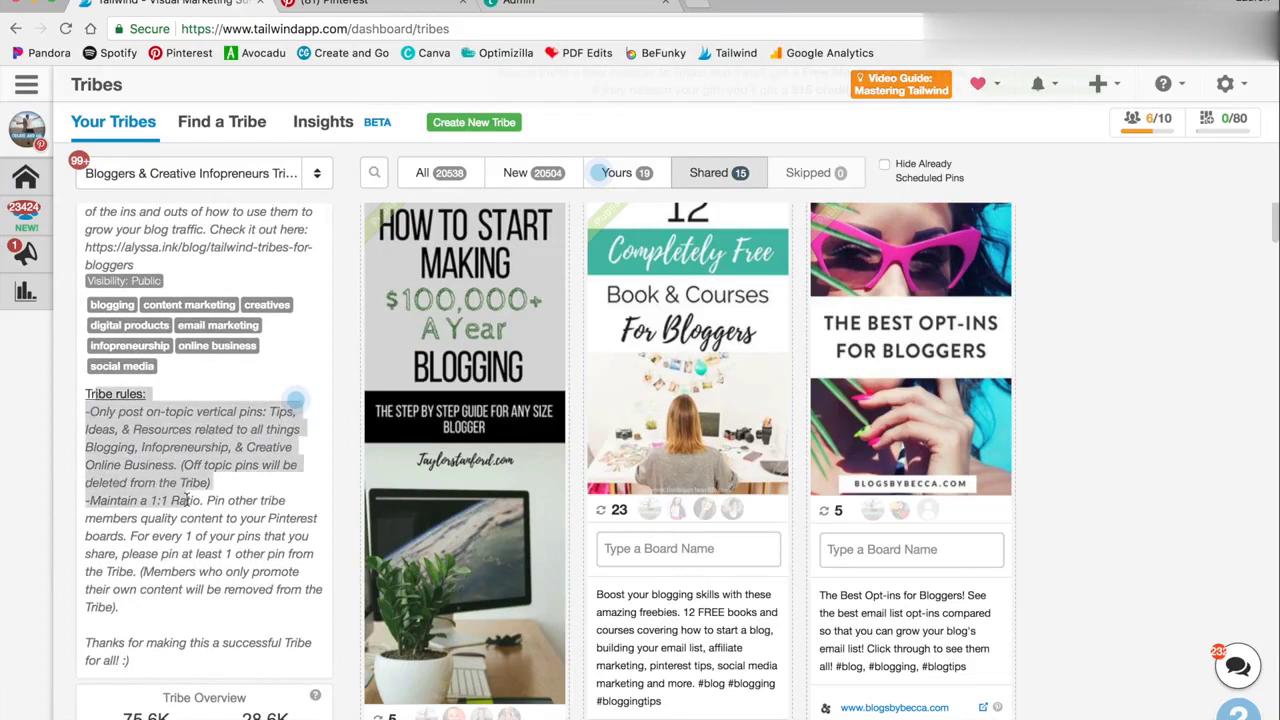
click(170, 472)
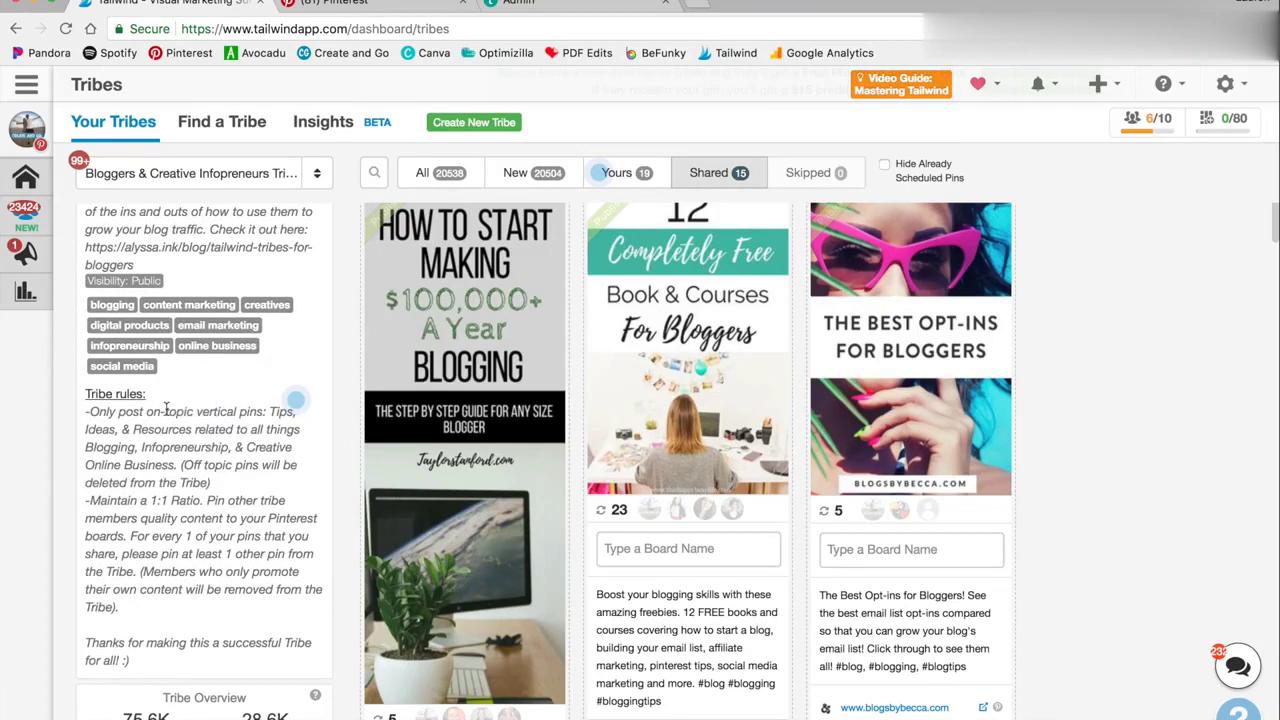
drag(116, 500, 199, 501)
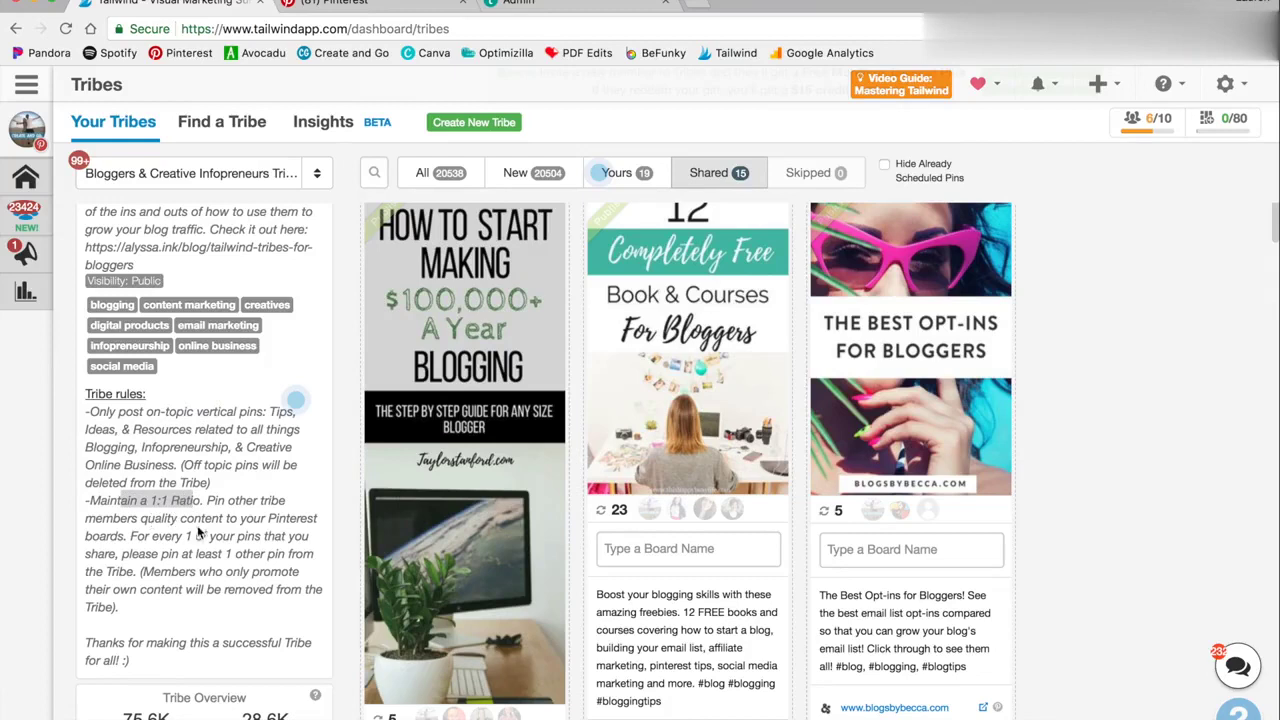
drag(131, 430, 180, 620)
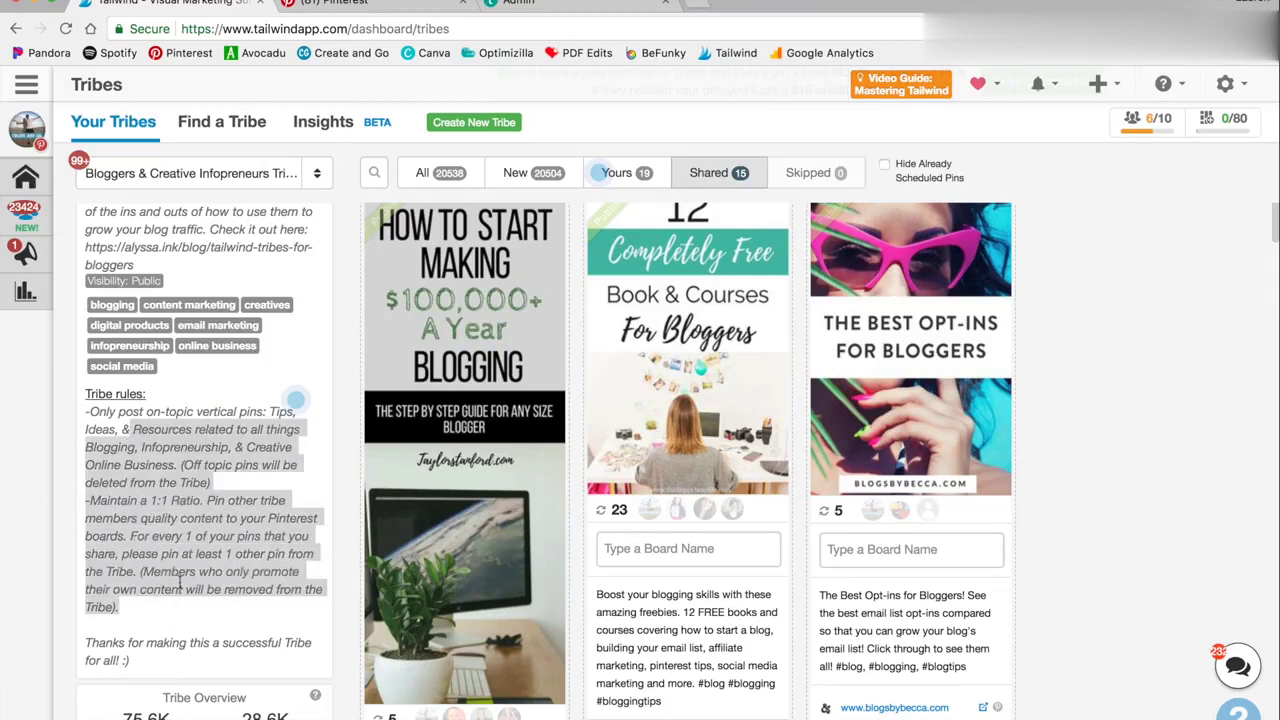
click(180, 580)
Examine your results in this tribe, checking the explanations of re-shares, repins and reach.
scroll(200, 500, down, 5)
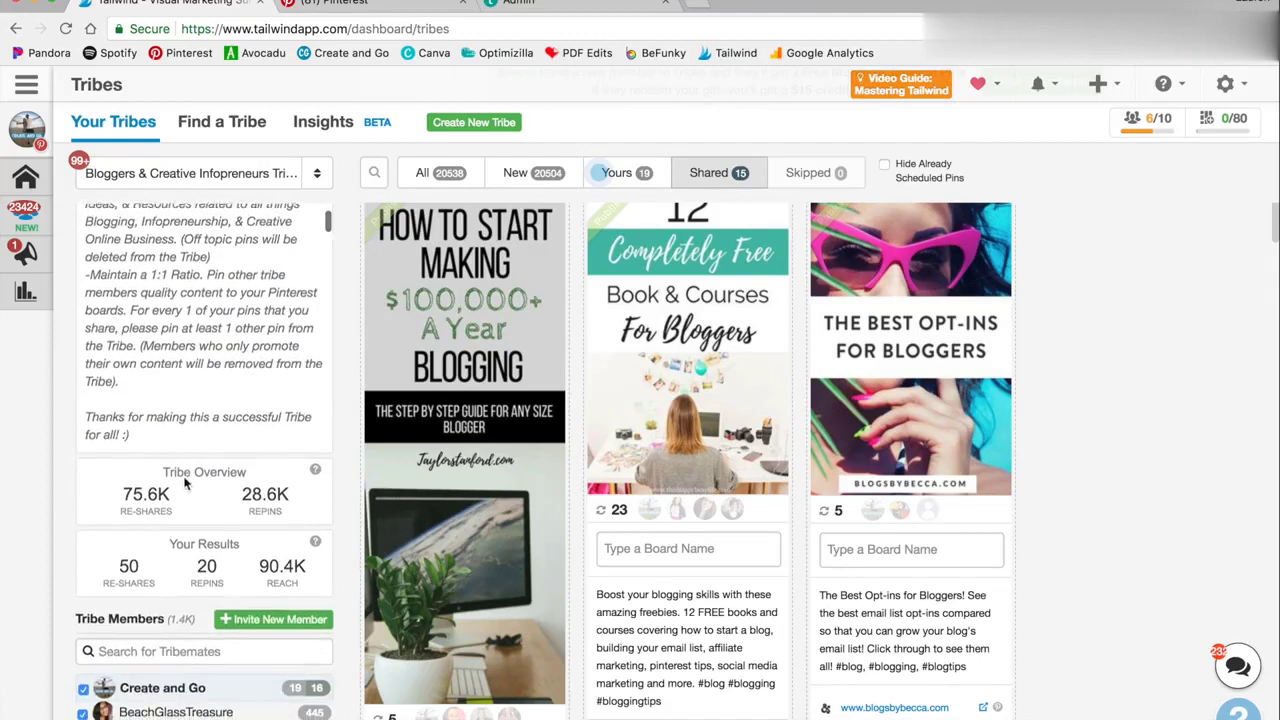
scroll(184, 484, down, 3)
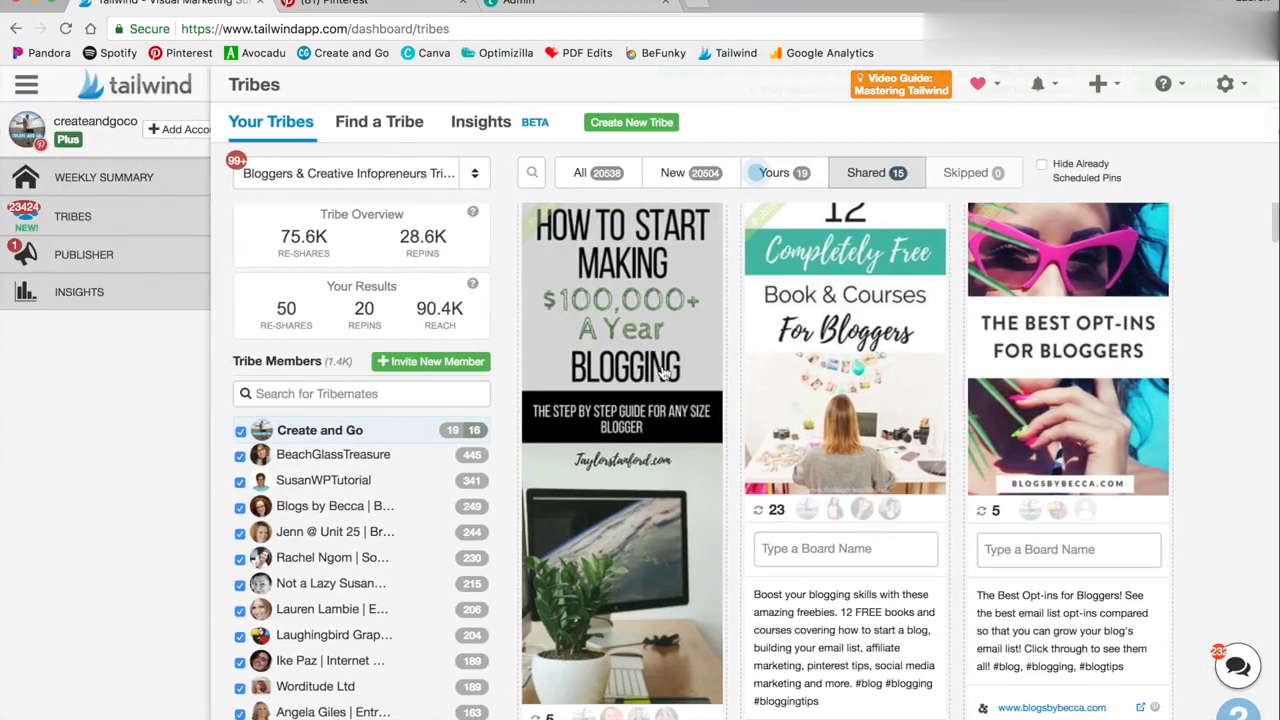
mouse_move(262, 302)
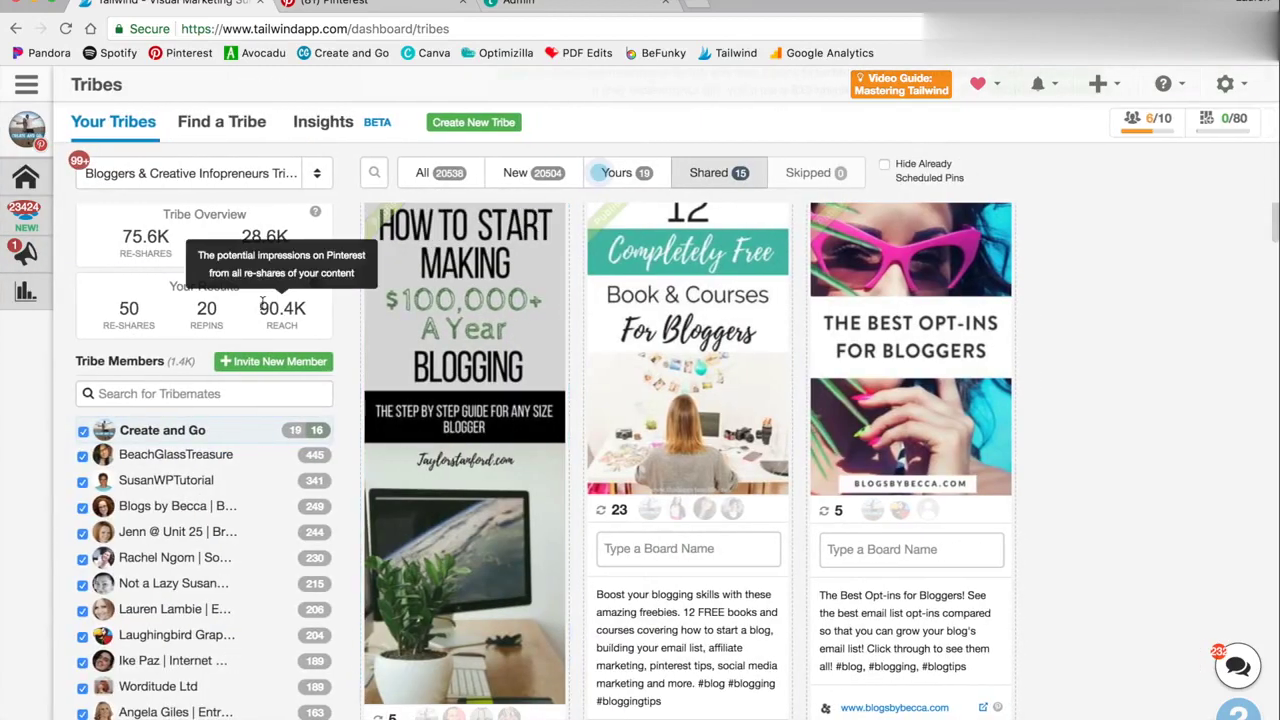
drag(172, 284, 300, 325)
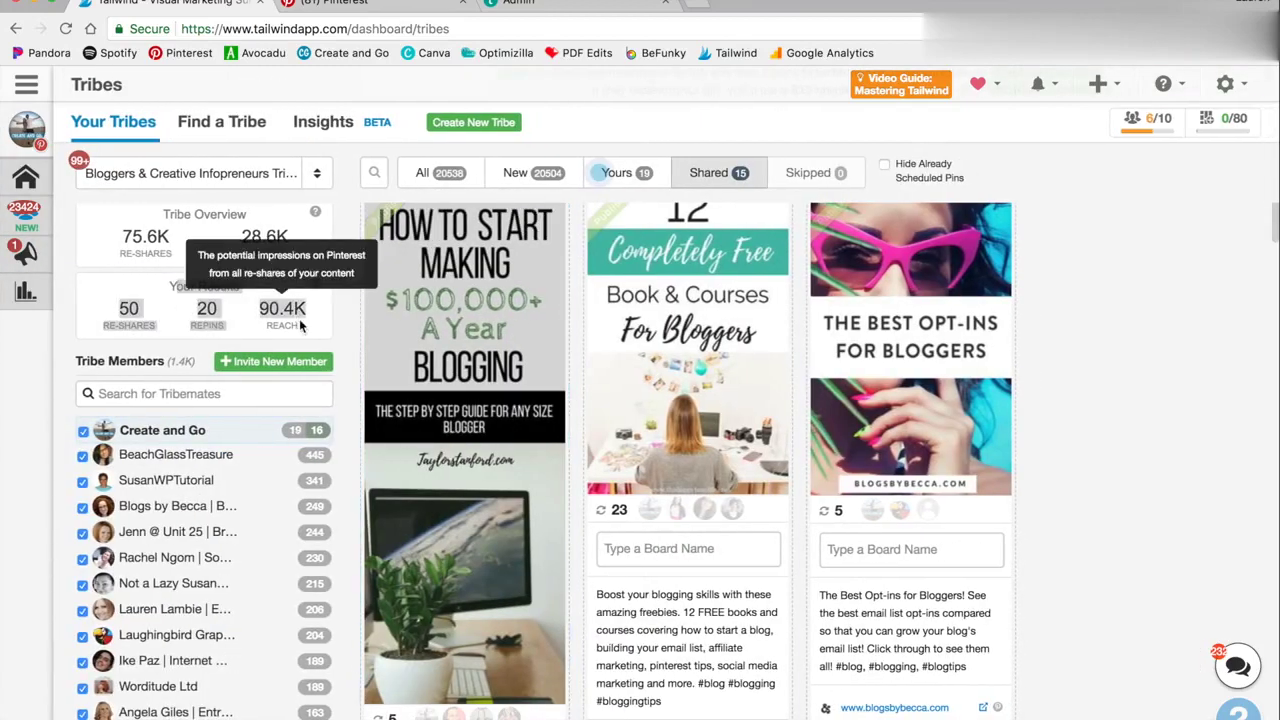
click(120, 308)
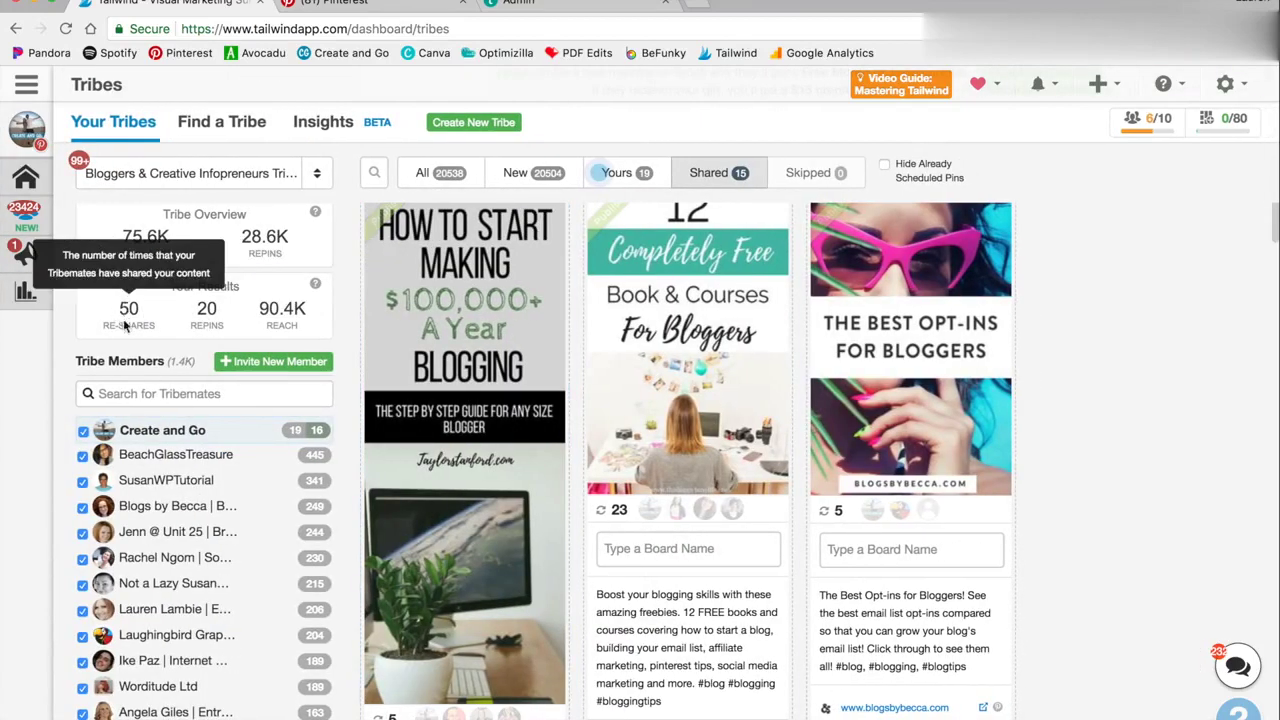
mouse_move(192, 312)
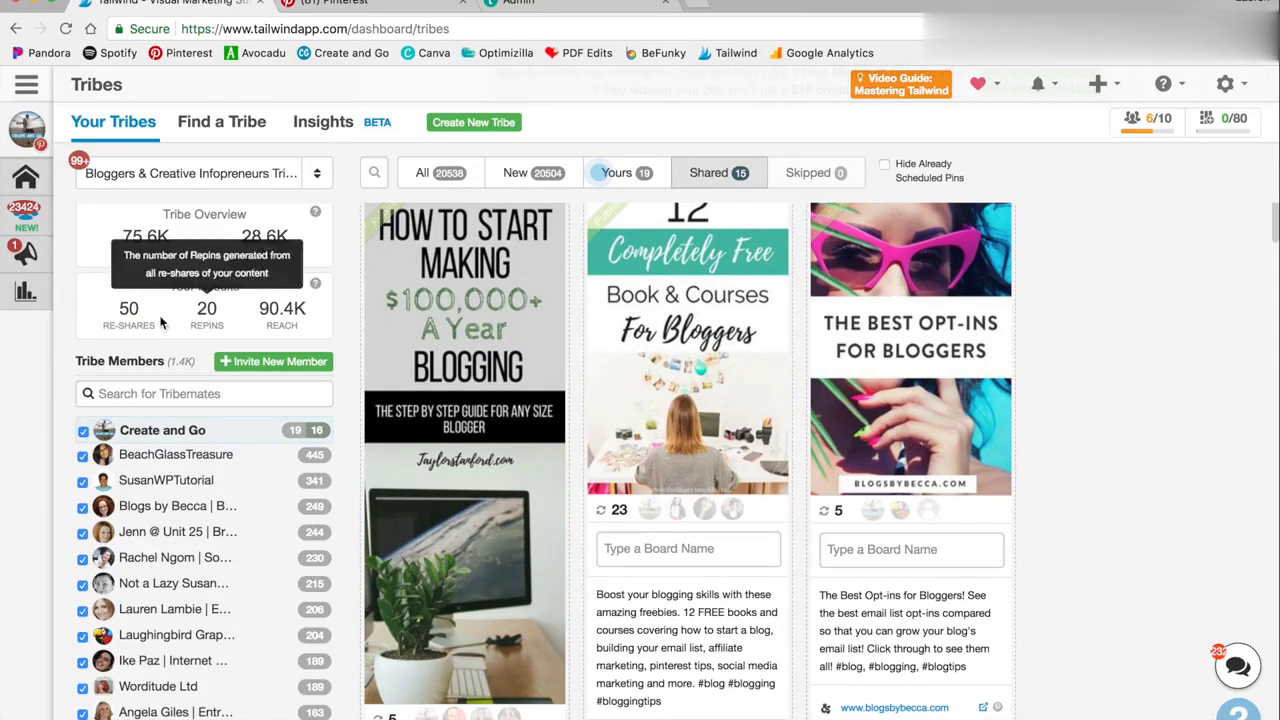
mouse_move(132, 310)
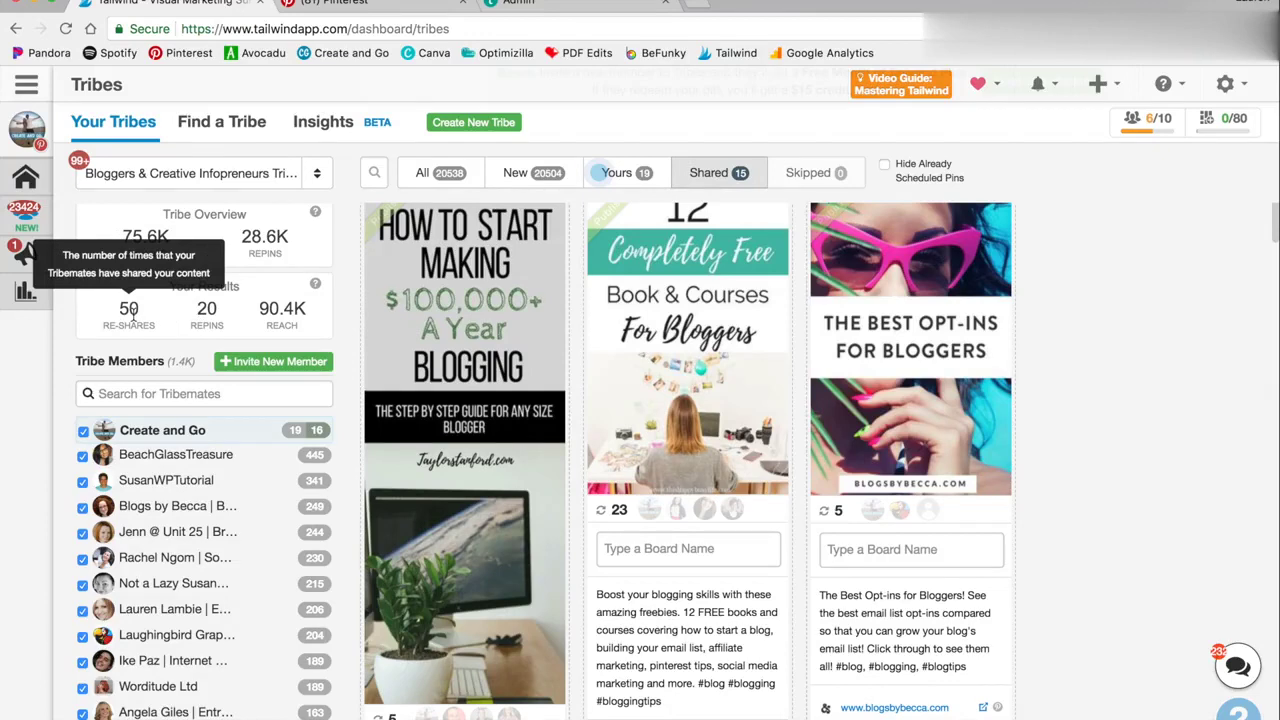
View the first listed tribemate's latest activity and check the submitted and shared counts for your own tribes.
scroll(315, 410, down, 1)
mouse_move(315, 404)
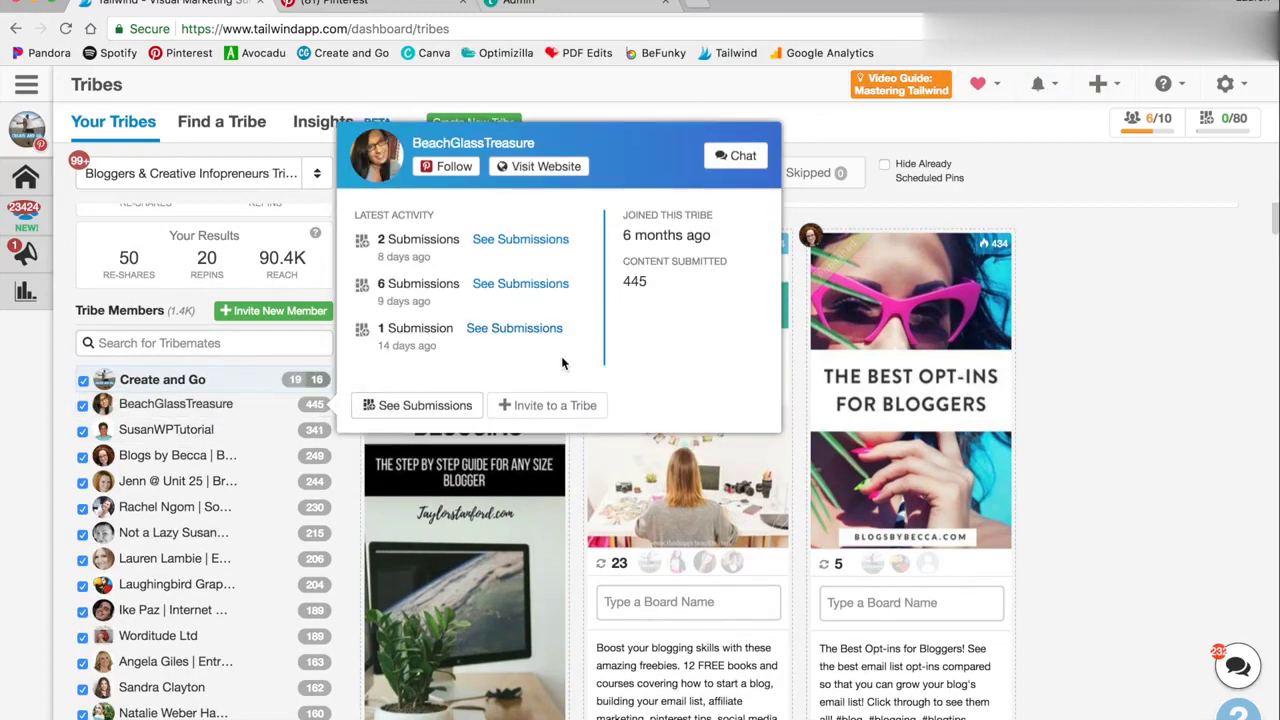
click(257, 174)
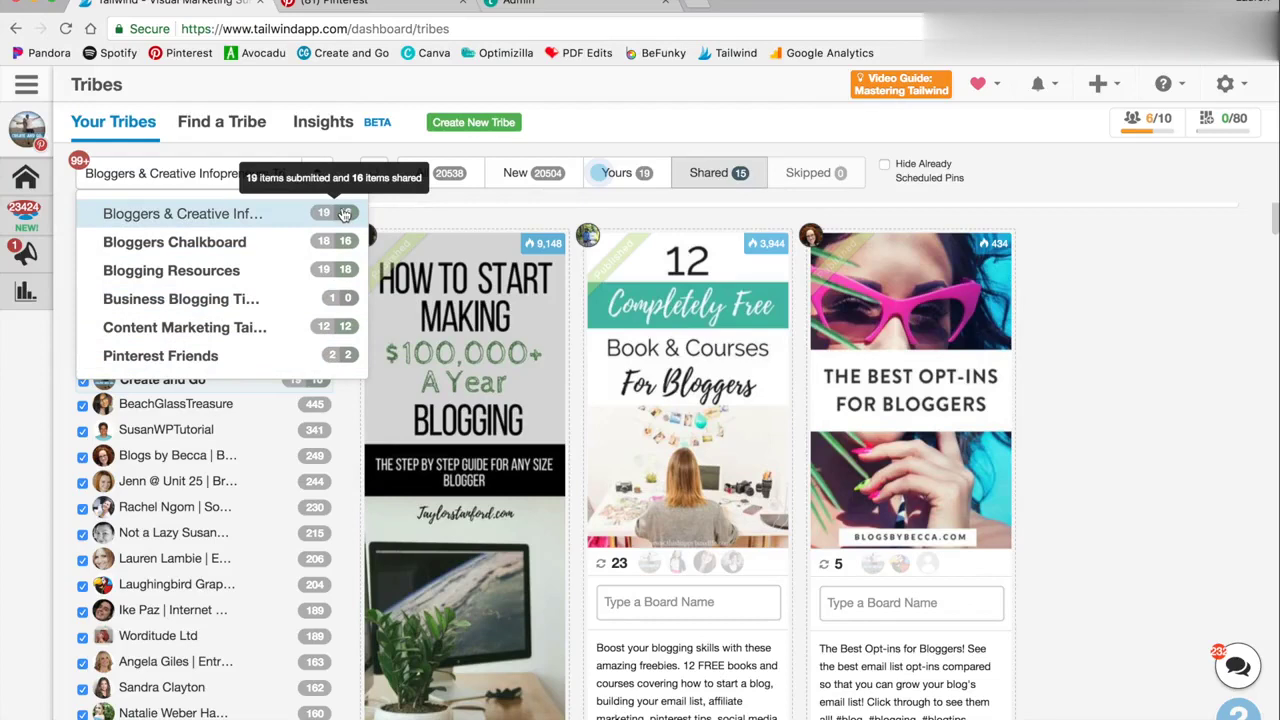
click(1105, 260)
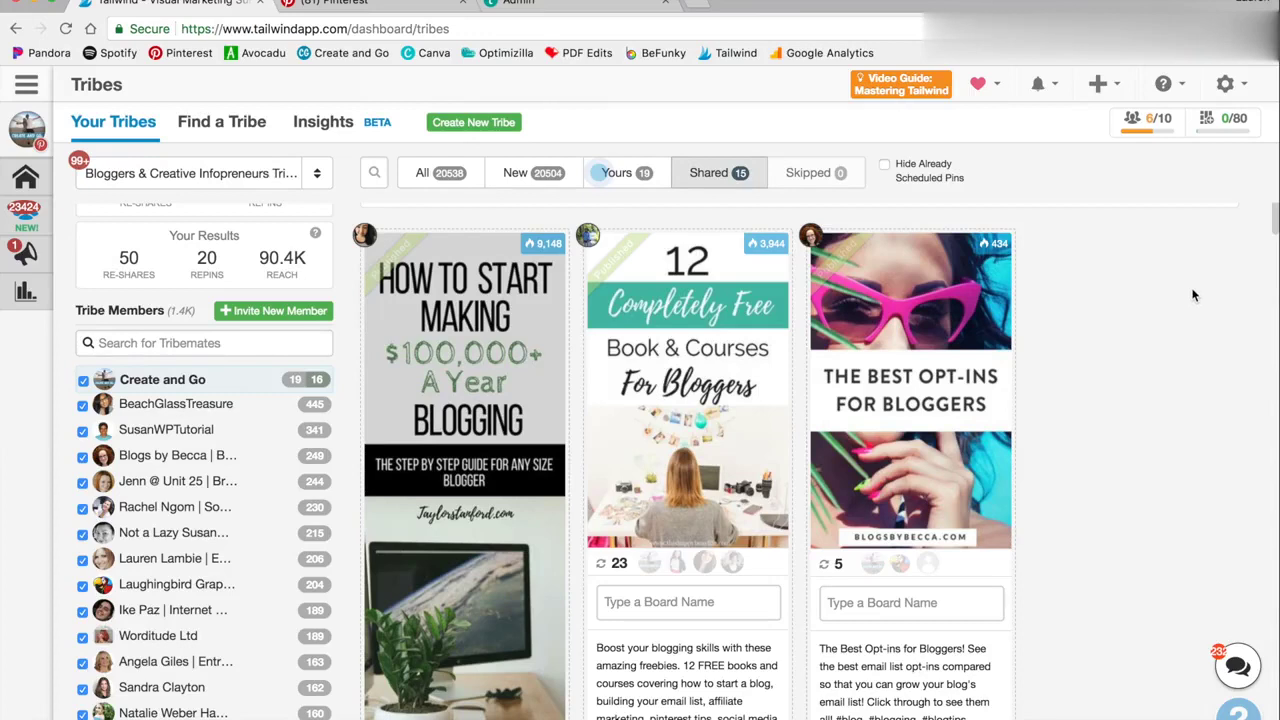
Examine the Tribes PowerUp plans, comparing their membership and submission limits, and close the comparison.
mouse_move(1150, 124)
click(1127, 385)
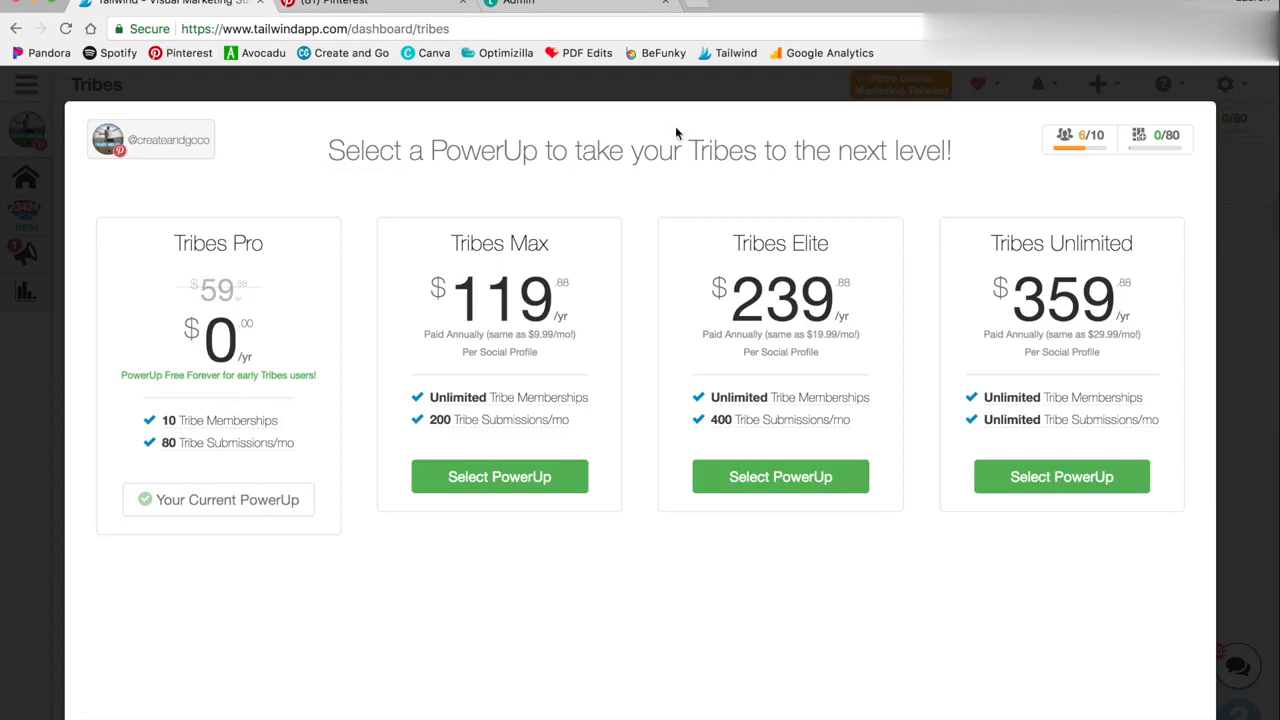
mouse_move(1160, 140)
mouse_move(232, 394)
click(972, 87)
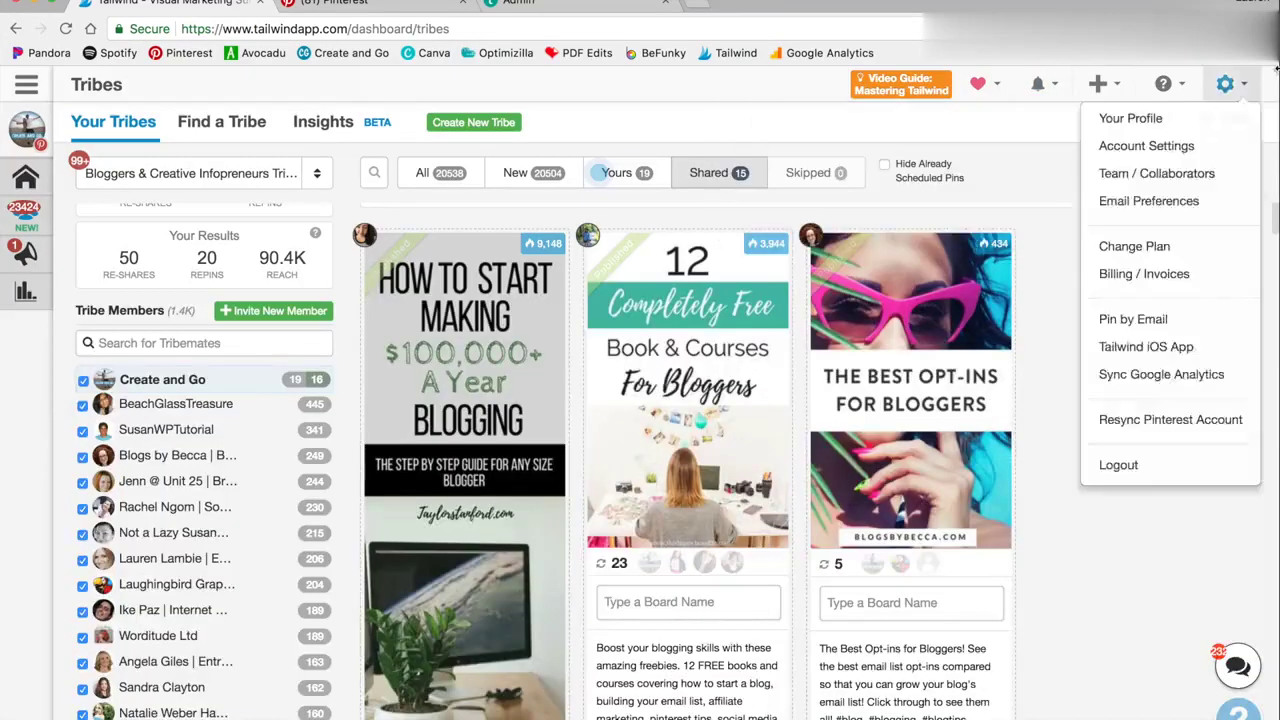
Cancel the open request to join the Blogging Tips tribe in the tribe finder.
click(213, 124)
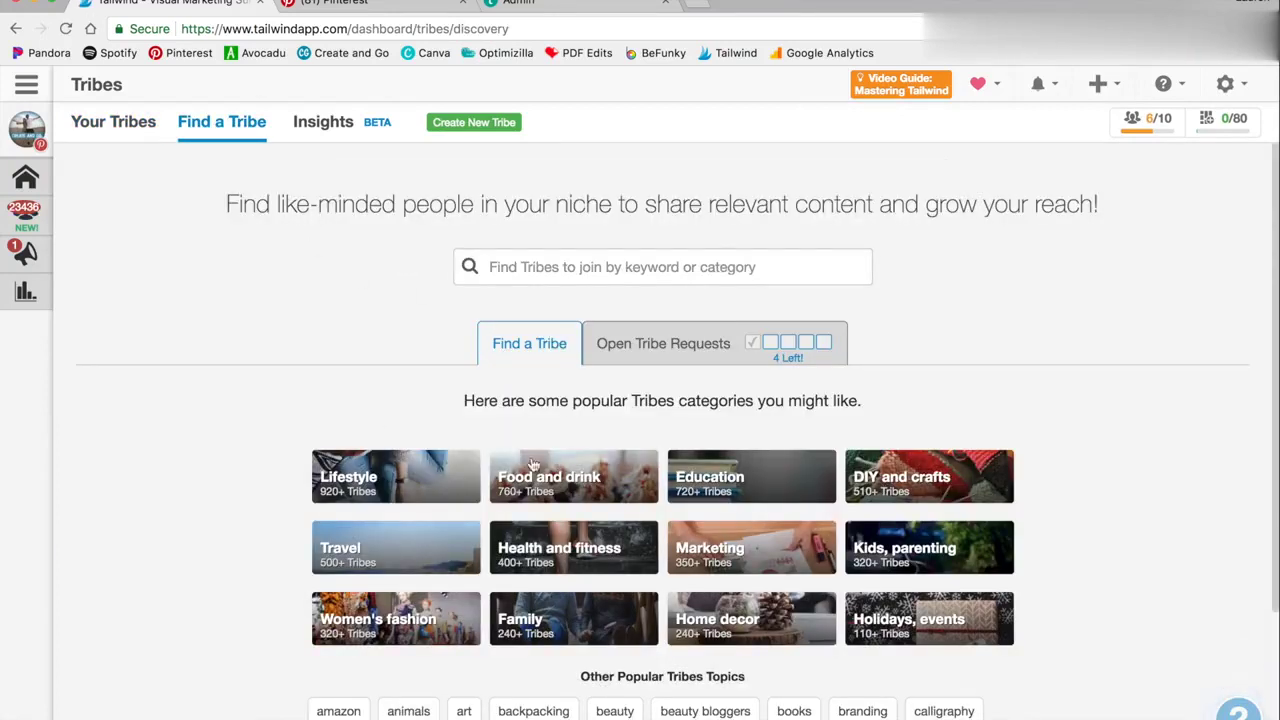
click(540, 262)
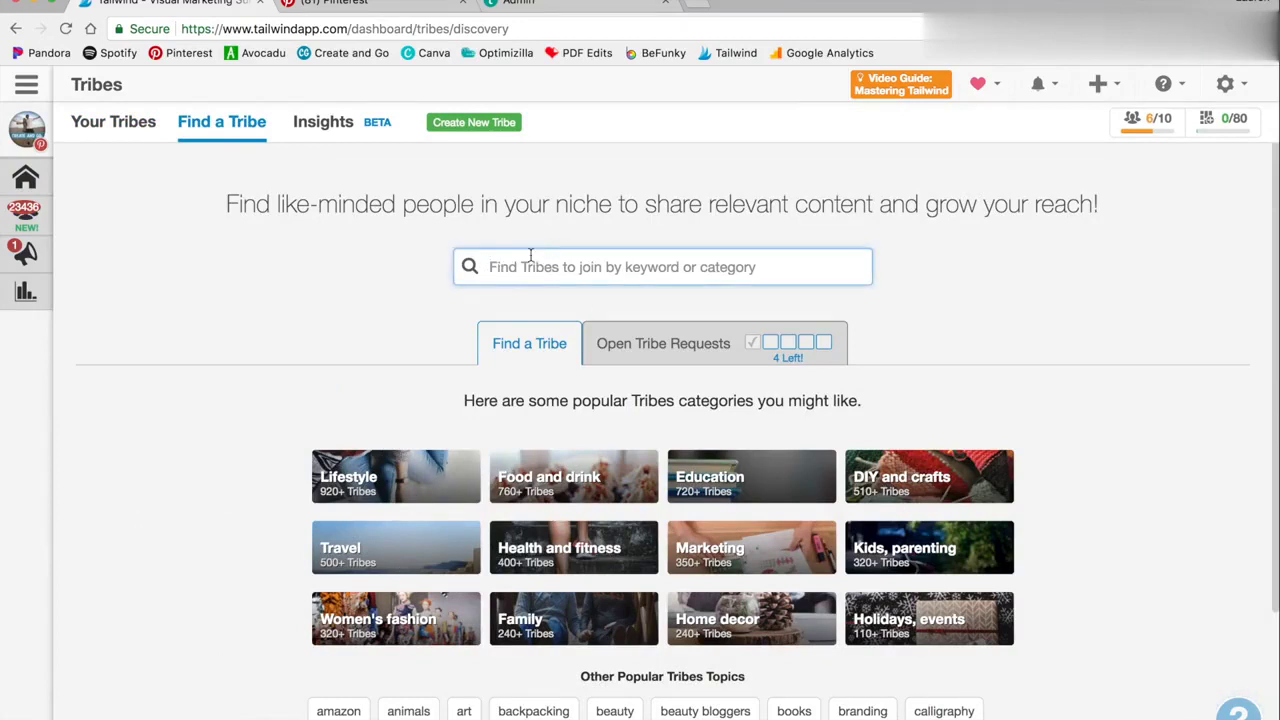
click(668, 345)
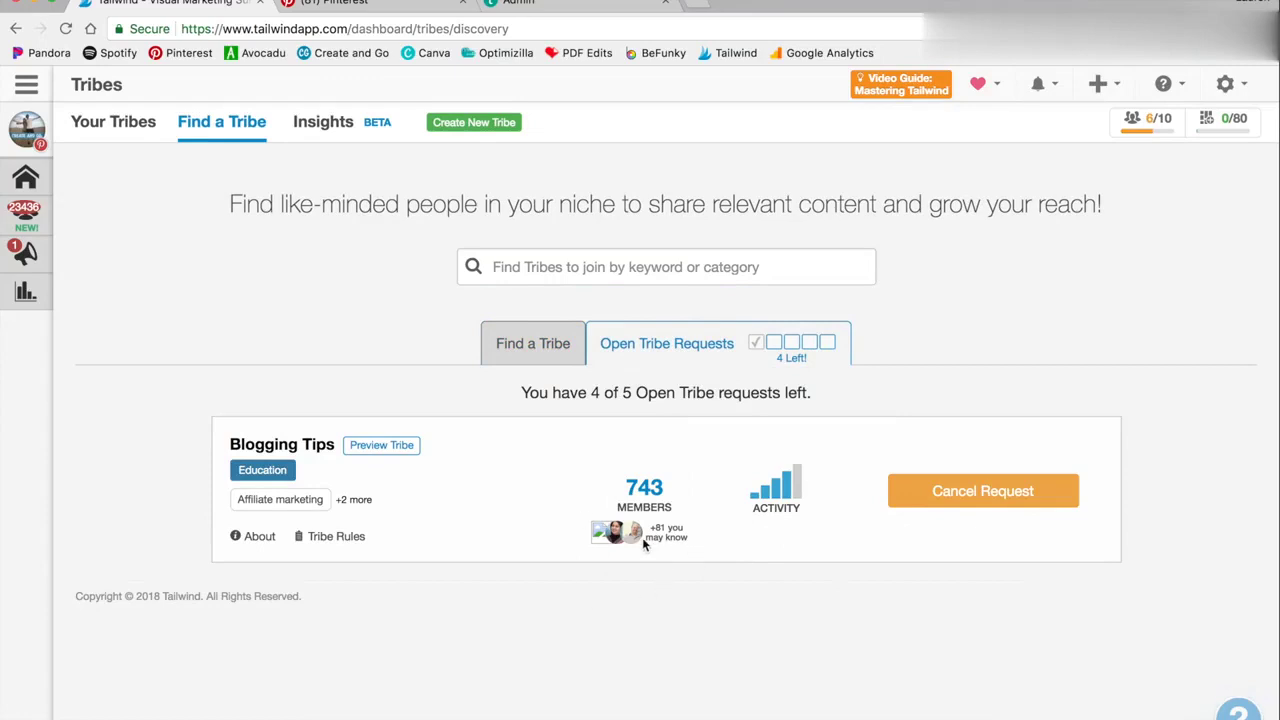
click(981, 492)
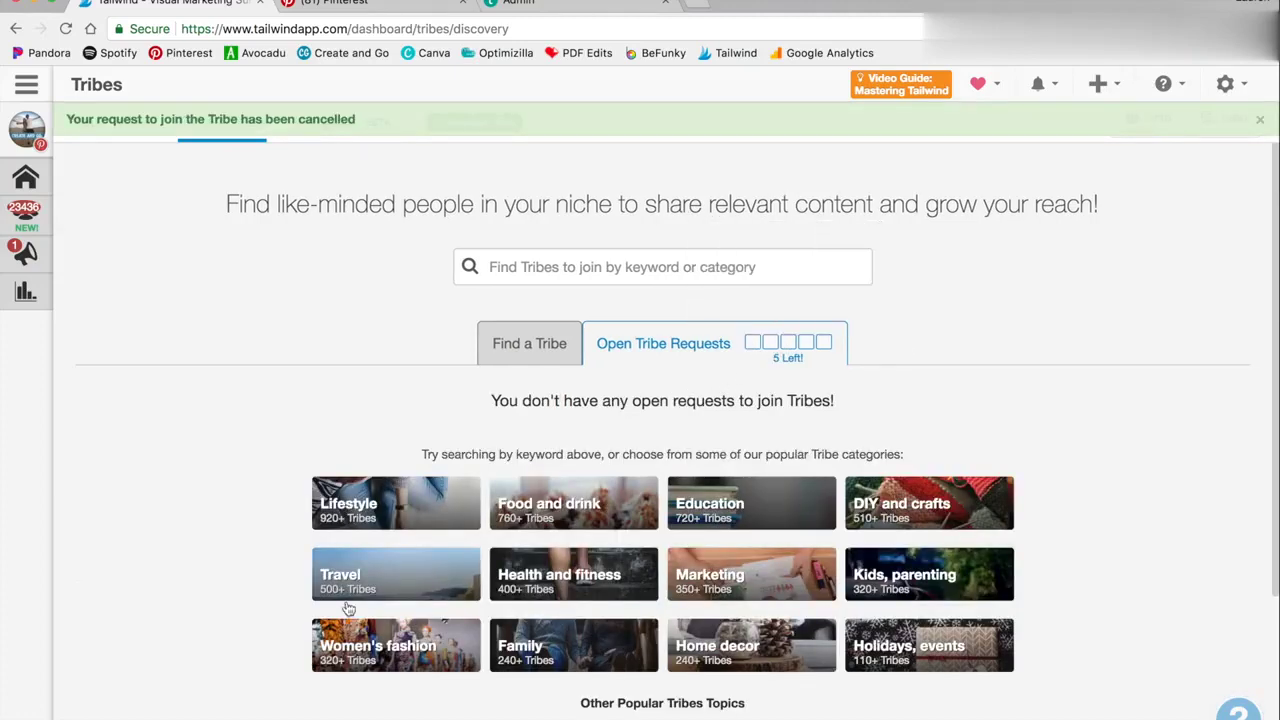
Browse the keyword topics offered in the Lifestyle category of tribes.
click(373, 527)
scroll(426, 494, down, 2)
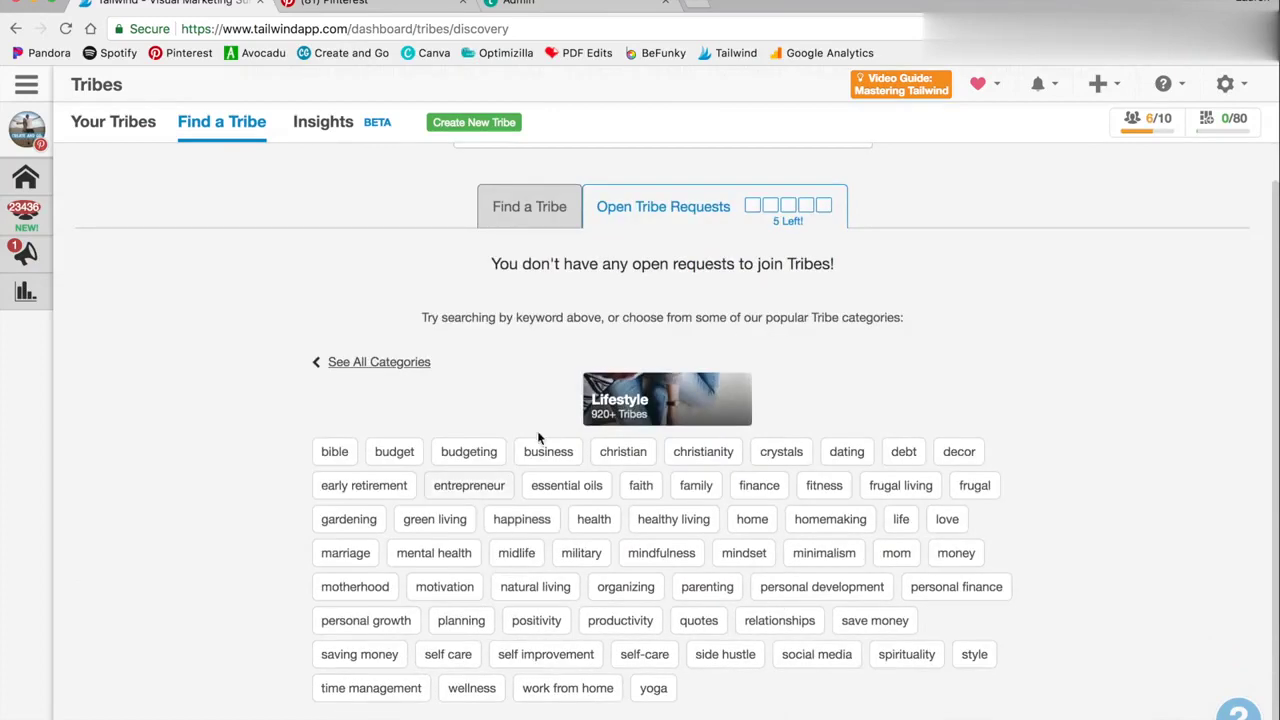
scroll(620, 510, up, 3)
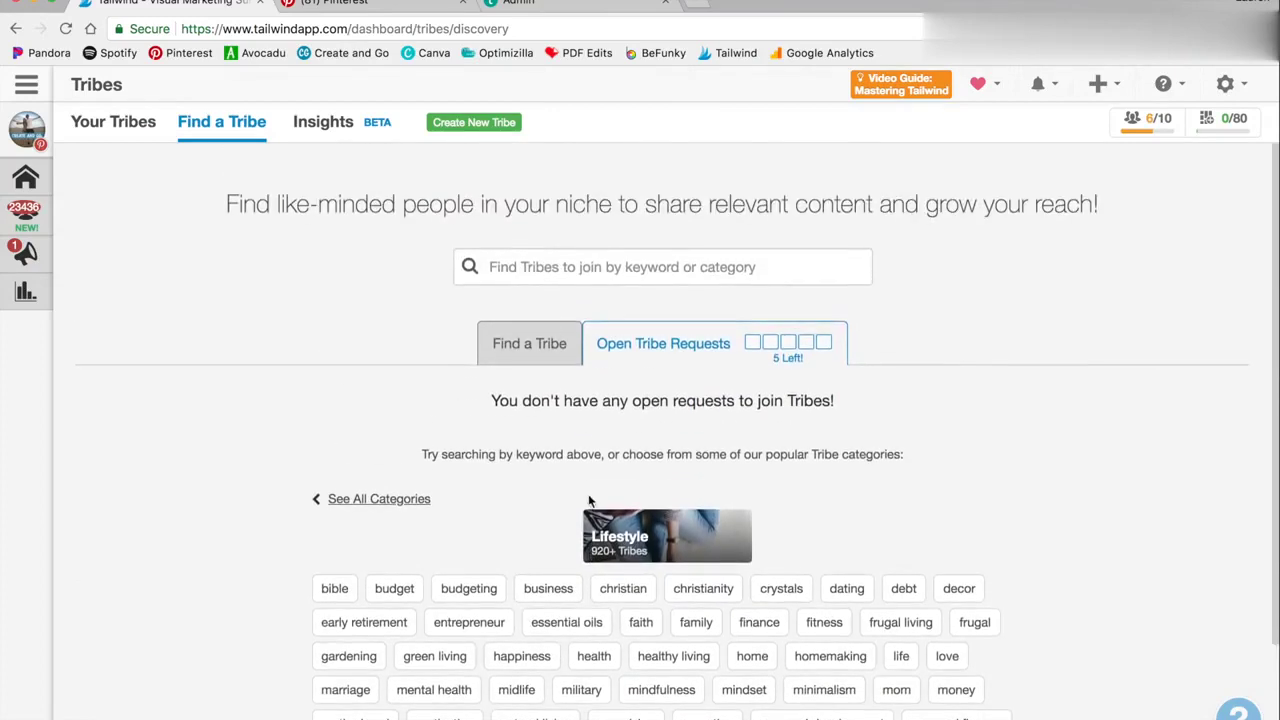
Search for tribes with the keyword "blogging" and look through the membership status of the results.
click(533, 265)
text(blogging)
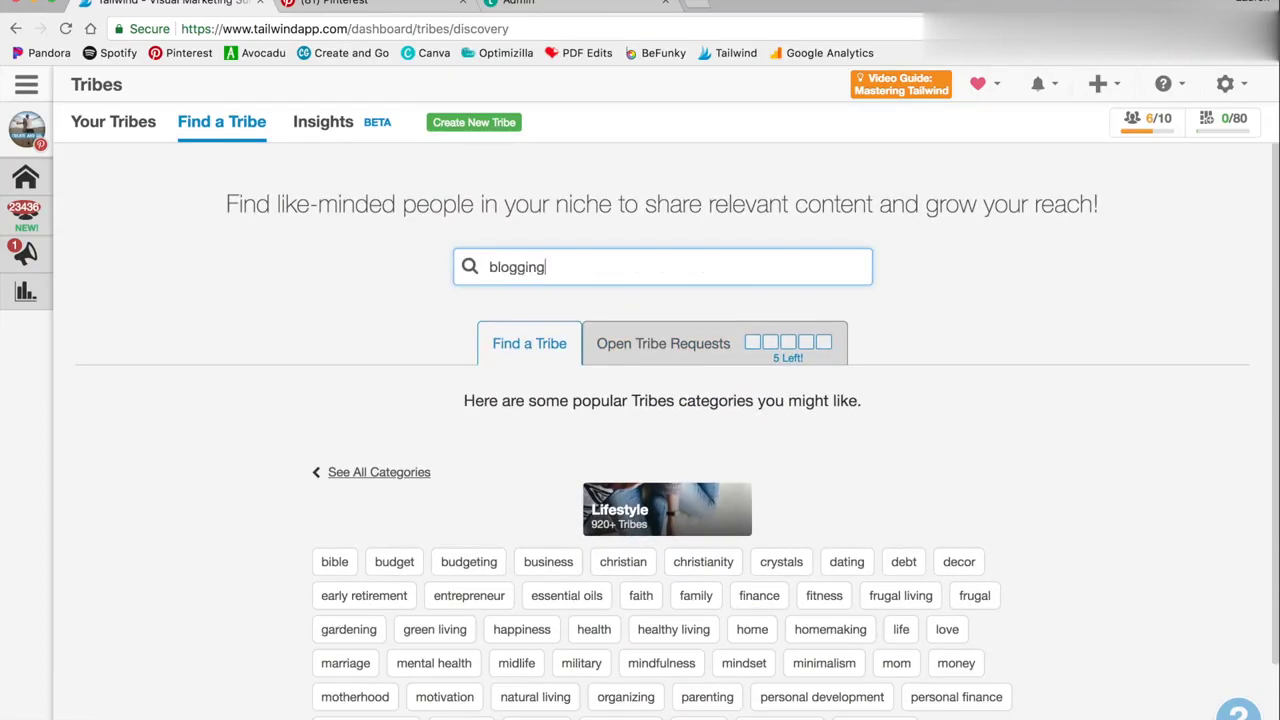
scroll(934, 338, down, 2)
scroll(940, 338, up, 1)
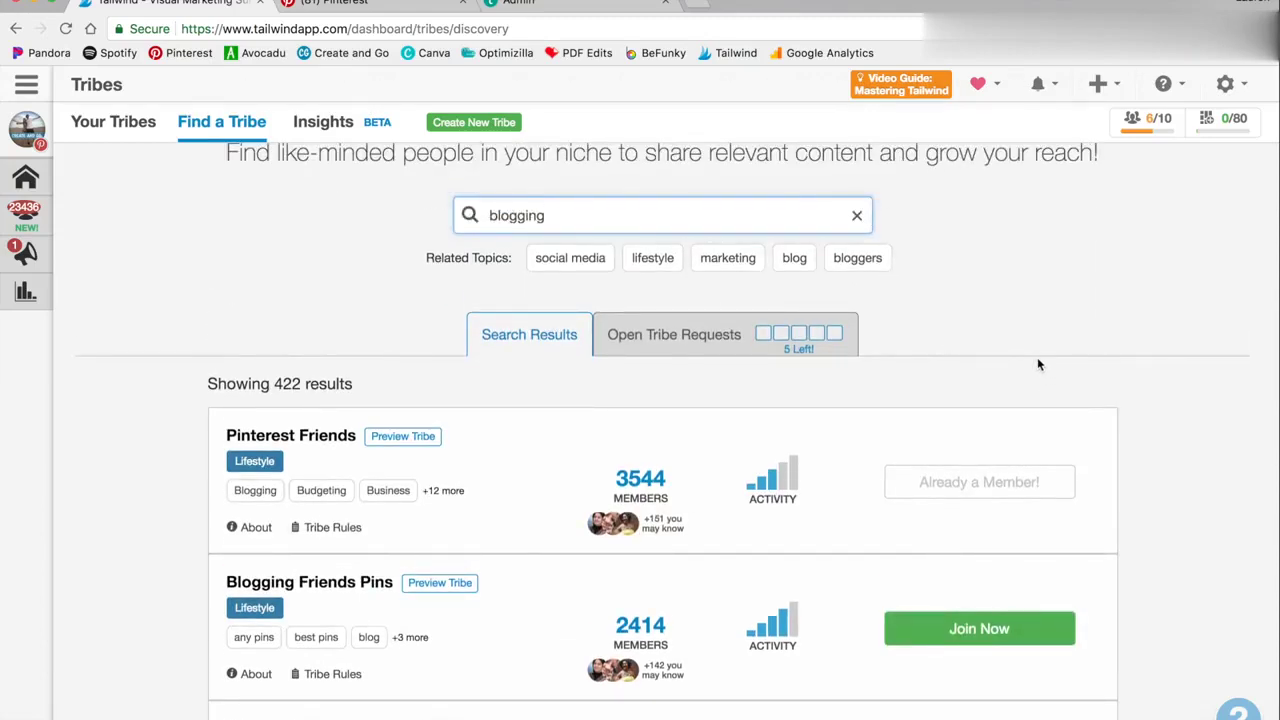
scroll(1037, 357, down, 1)
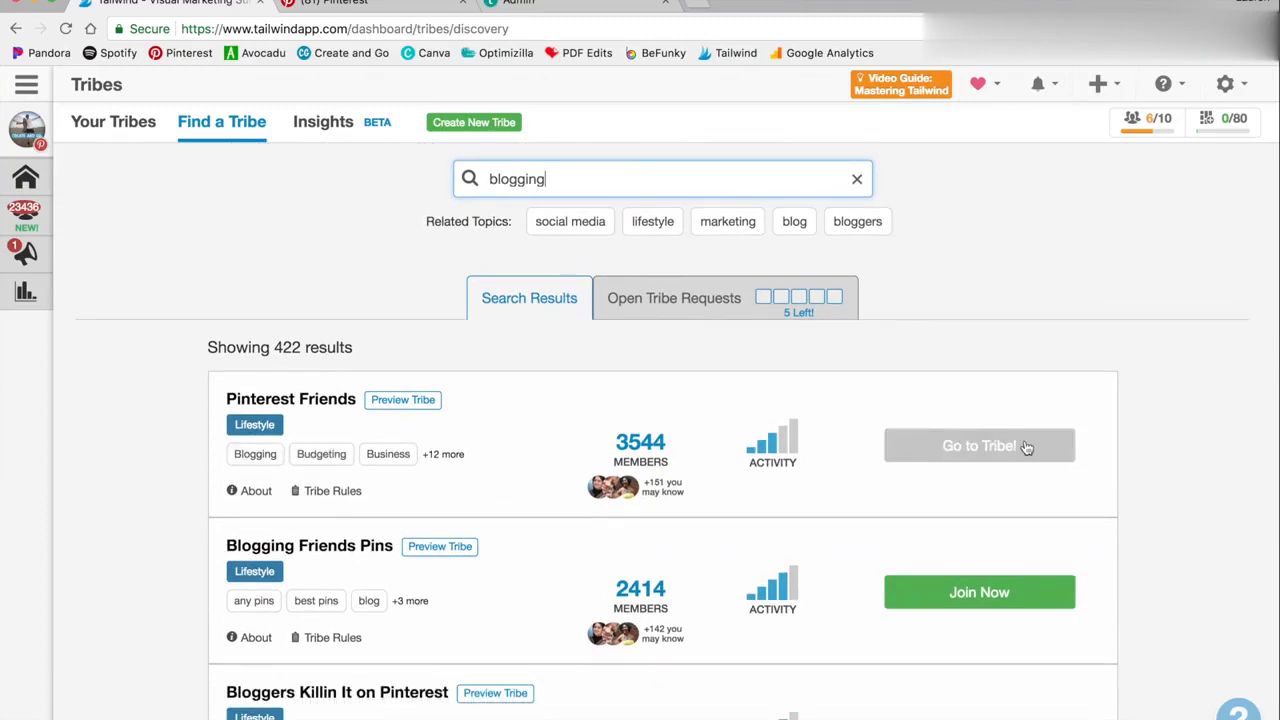
scroll(1054, 466, down, 3)
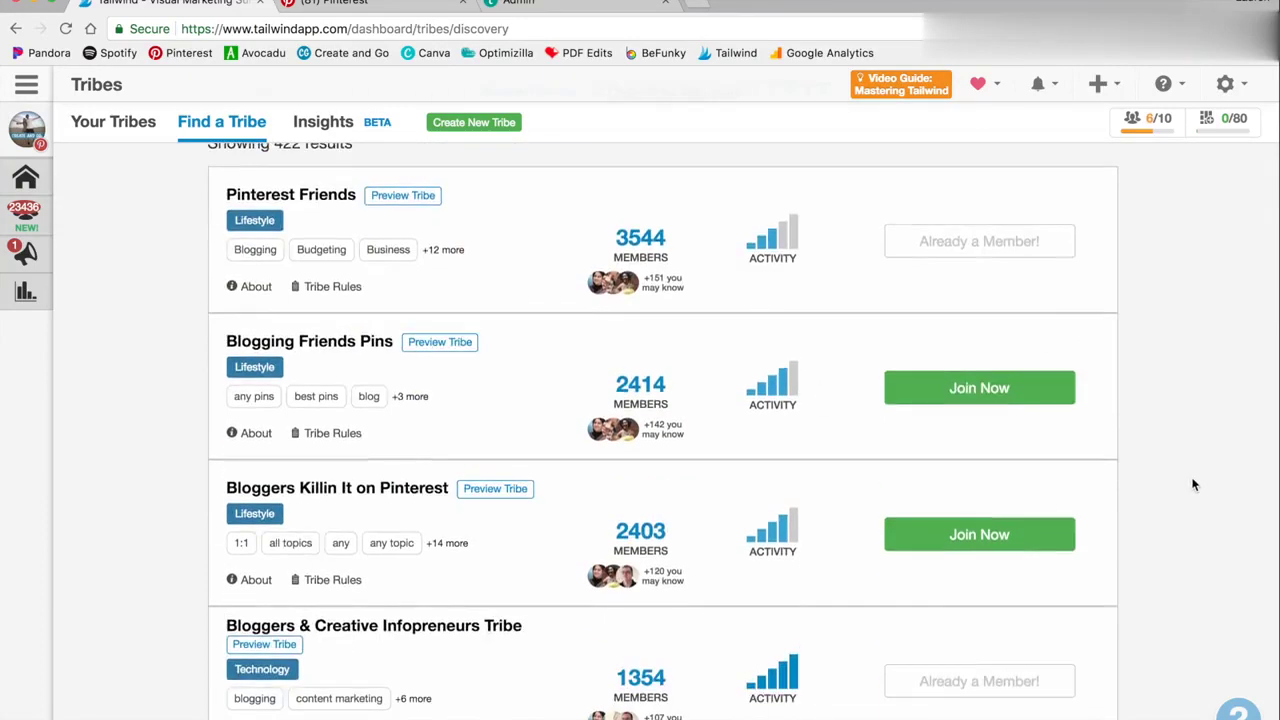
scroll(960, 400, up, 1)
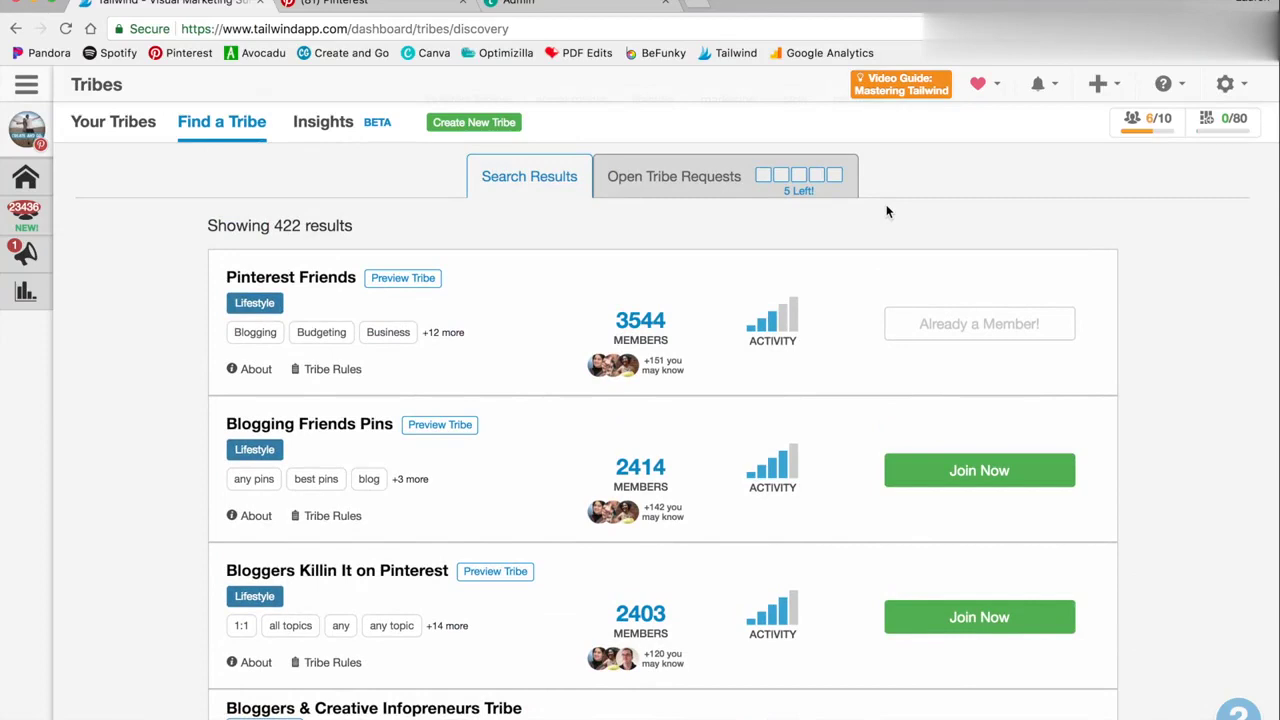
Check the activity level of the Pinterest Friends tribe and highlight its member count.
mouse_move(808, 337)
drag(614, 318, 671, 343)
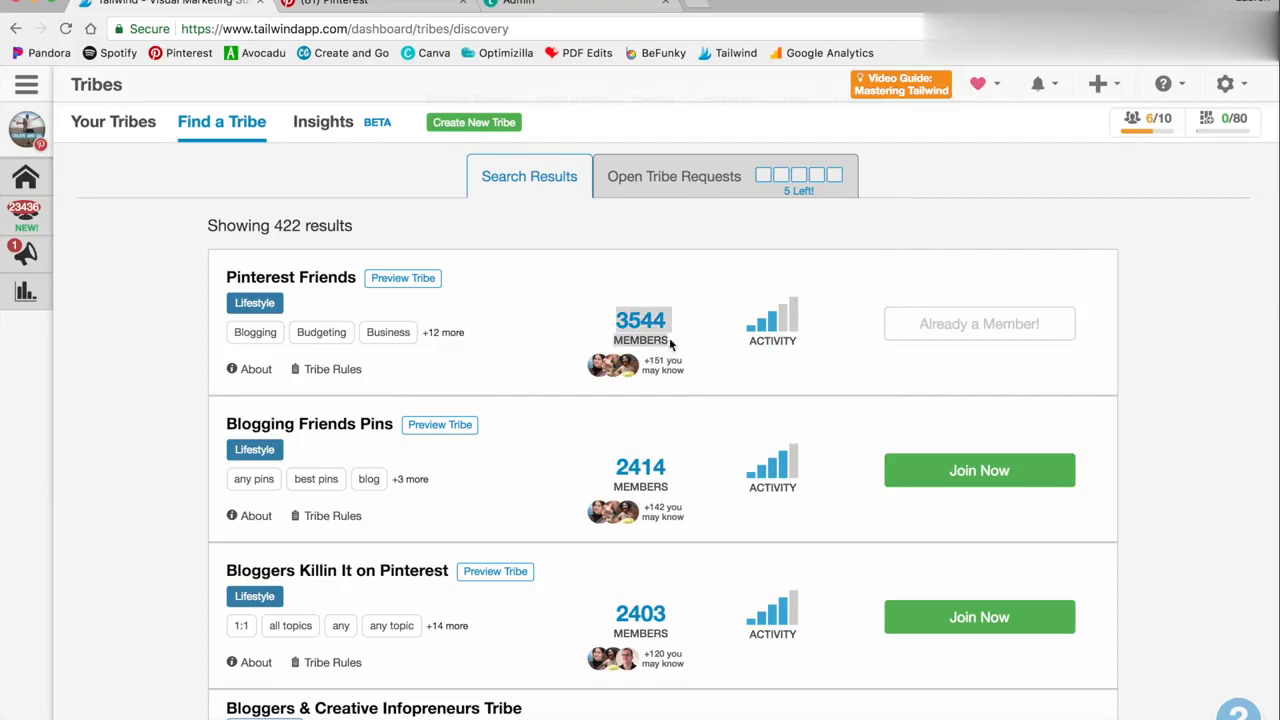
click(685, 322)
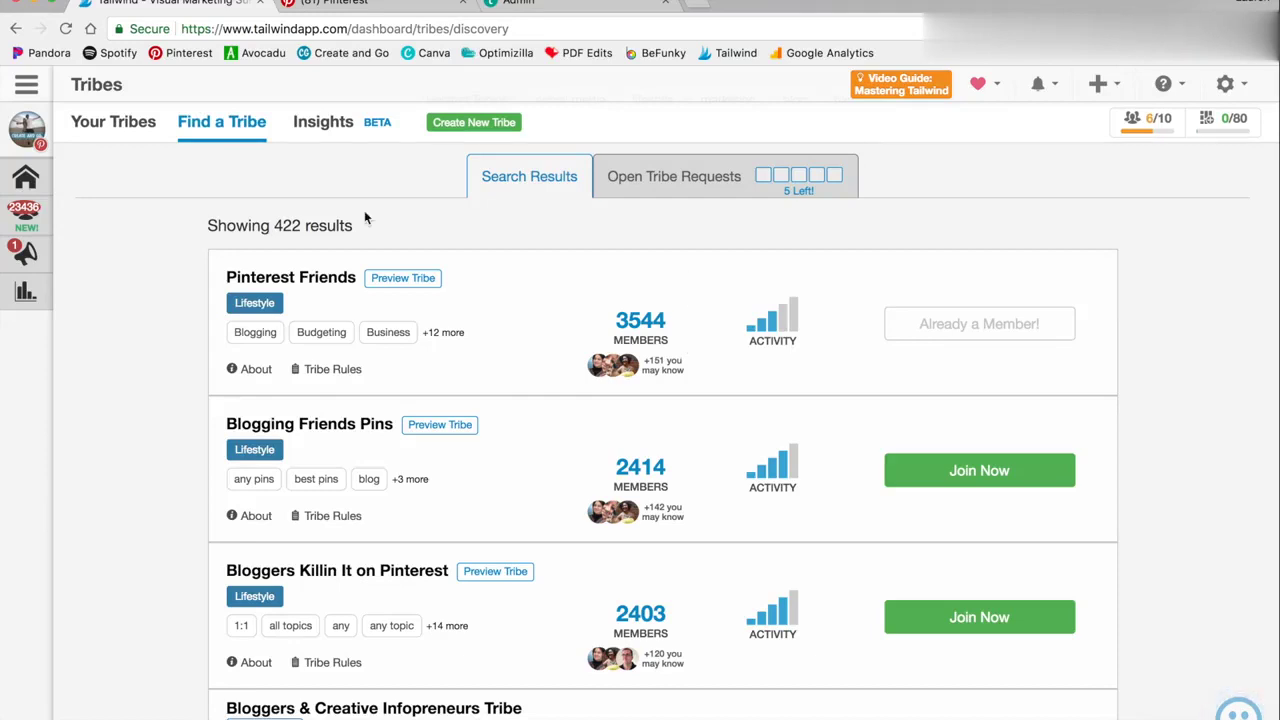
Preview the Blogging Friends Pins tribe and examine the topics and re-share counts of its new pins.
click(414, 285)
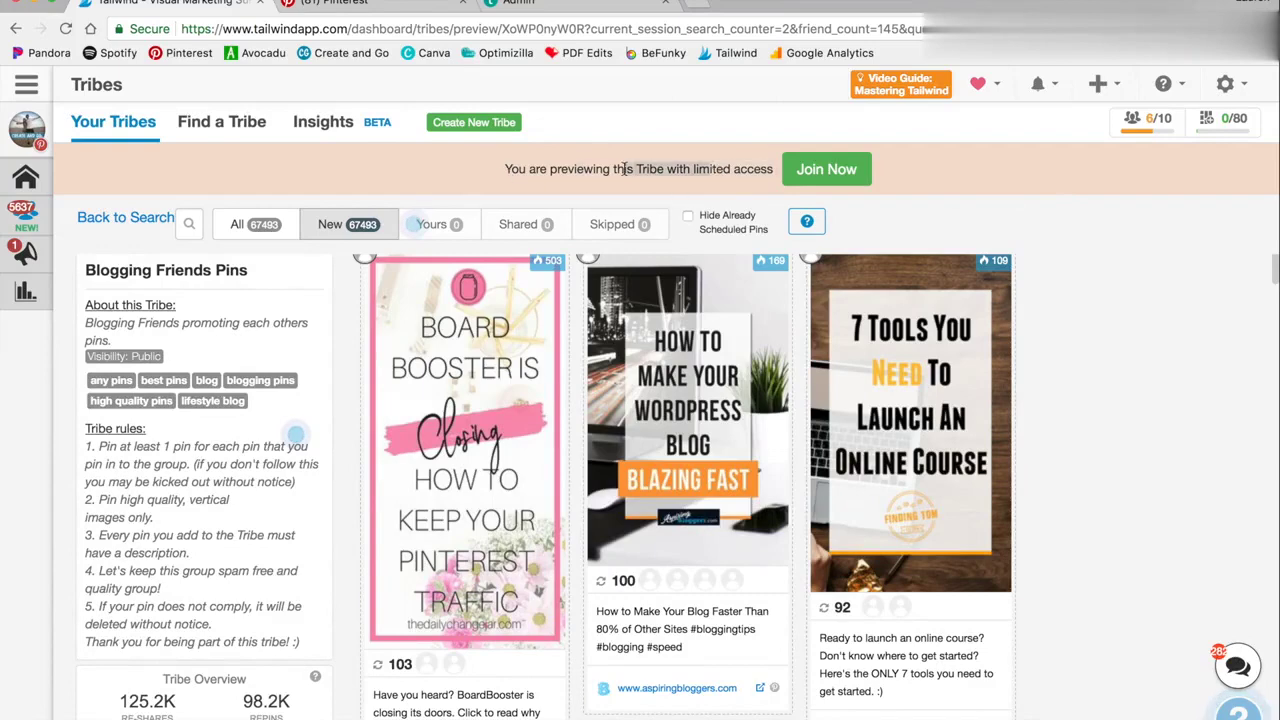
scroll(845, 433, down, 5)
scroll(845, 433, down, 15)
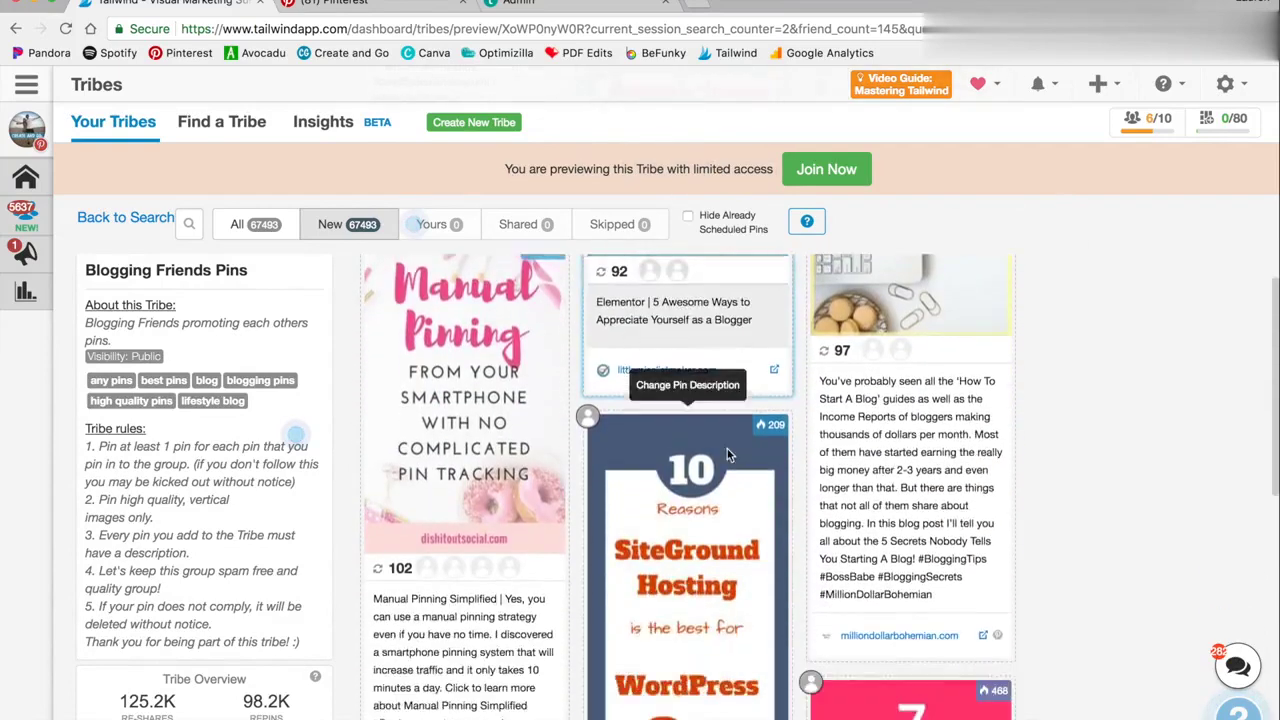
scroll(853, 432, down, 1)
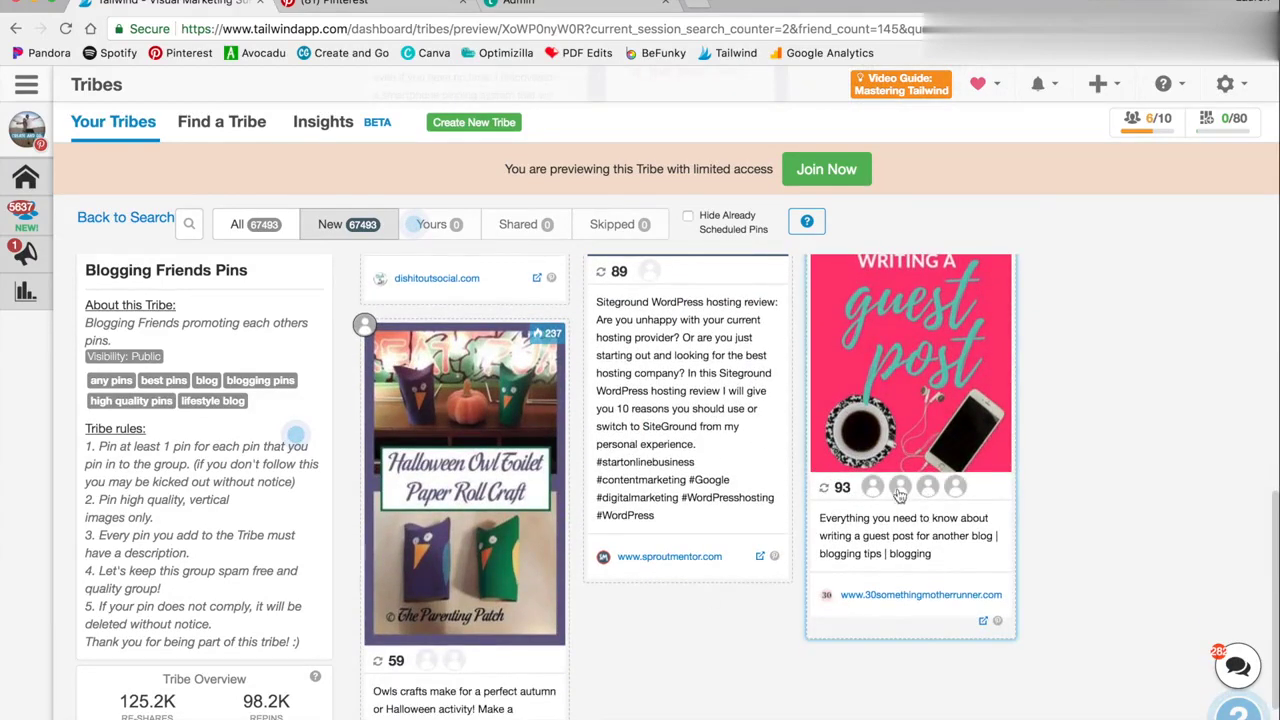
scroll(676, 354, down, 10)
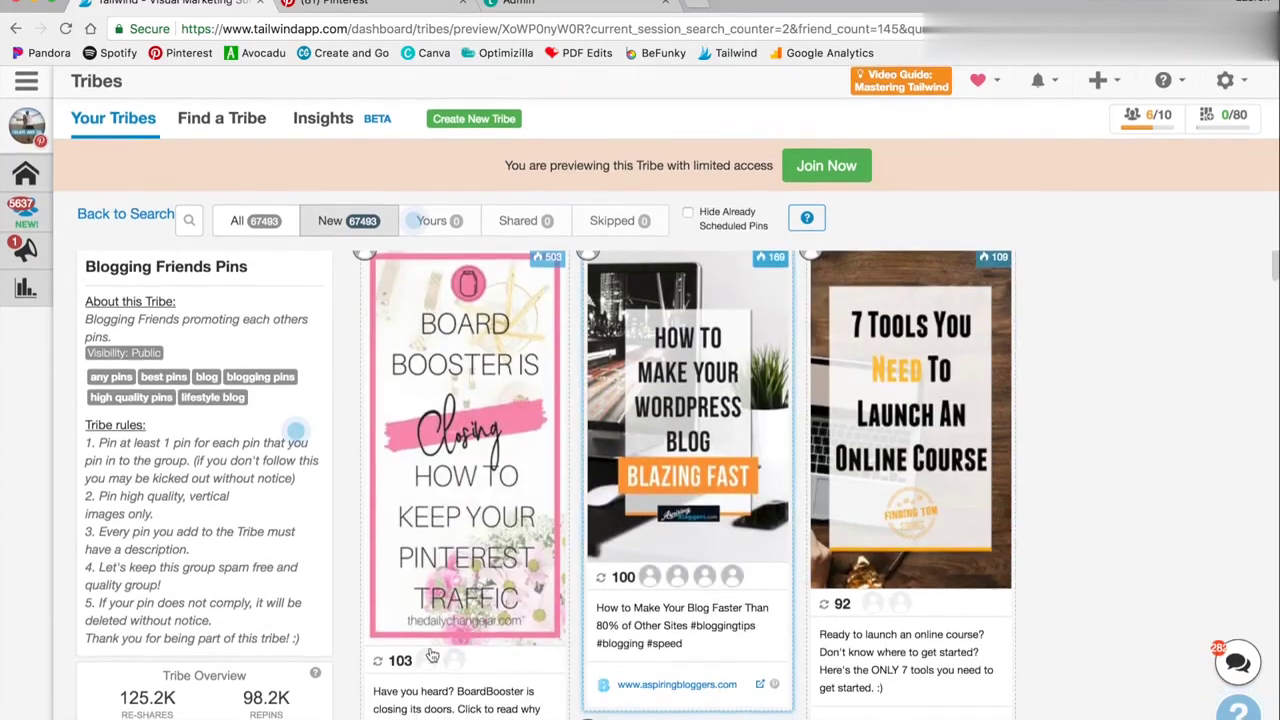
scroll(471, 523, down, 4)
scroll(519, 483, up, 3)
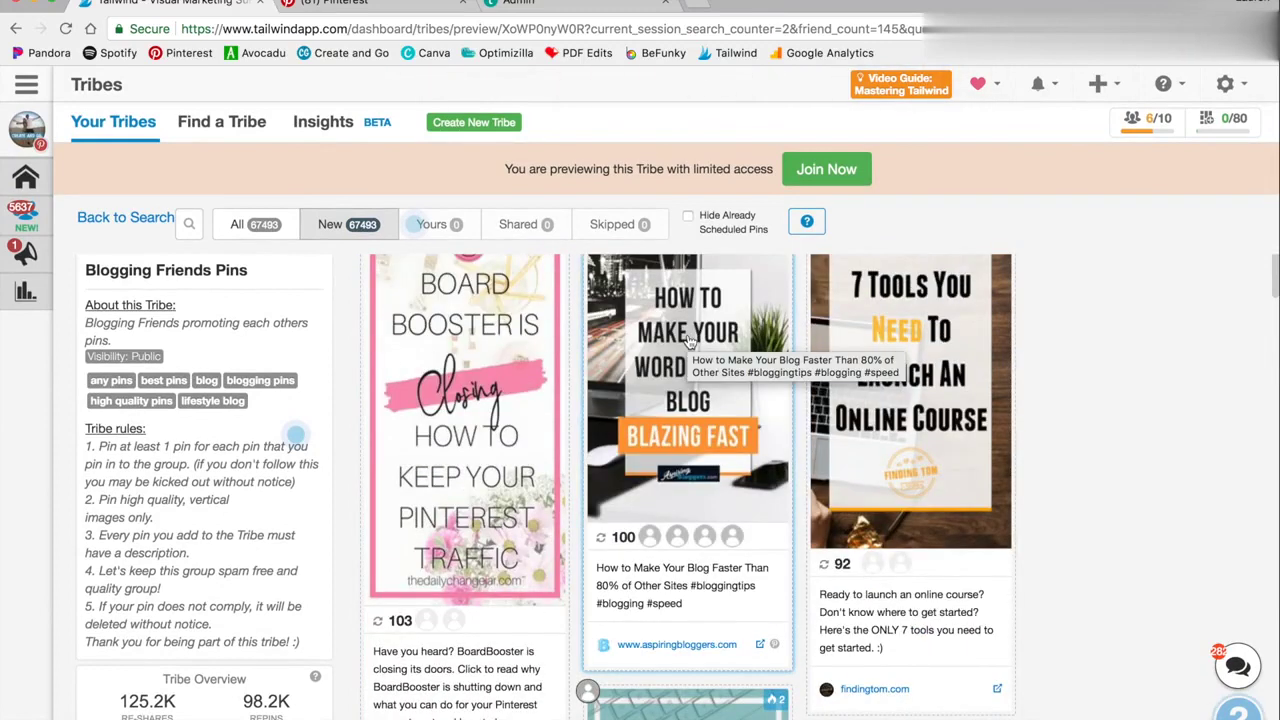
scroll(688, 342, down, 10)
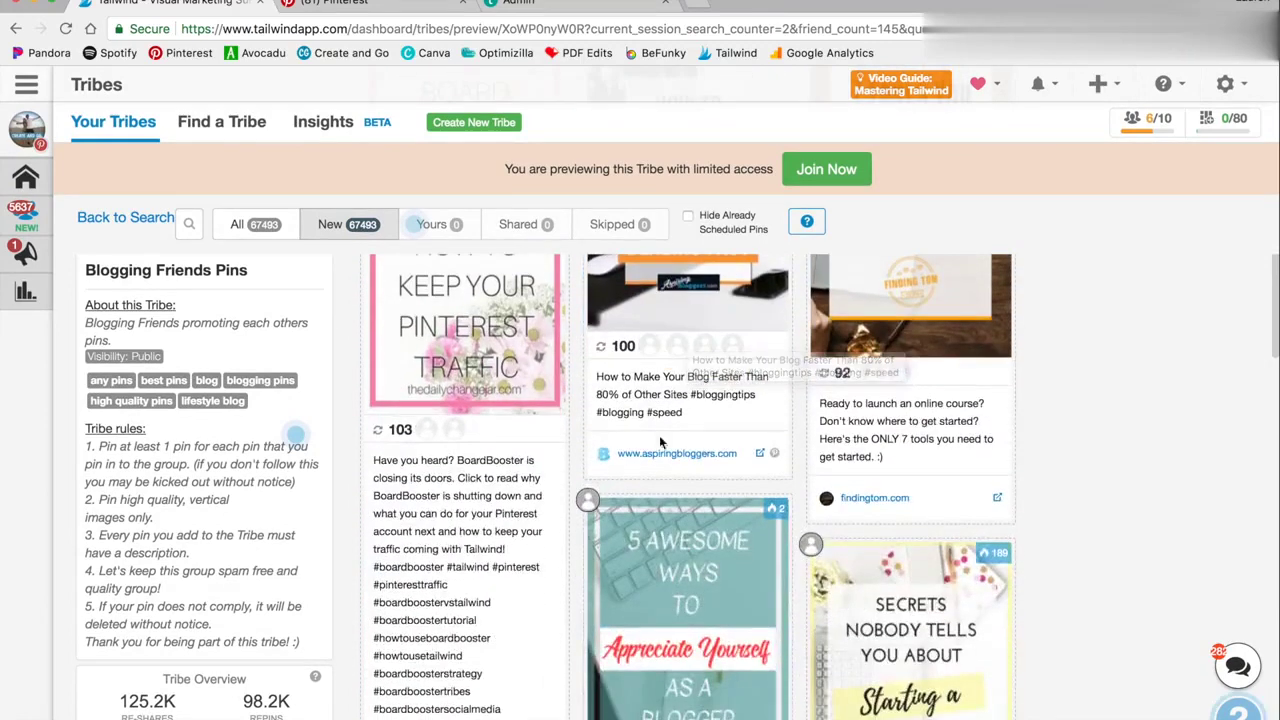
scroll(700, 490, down, 5)
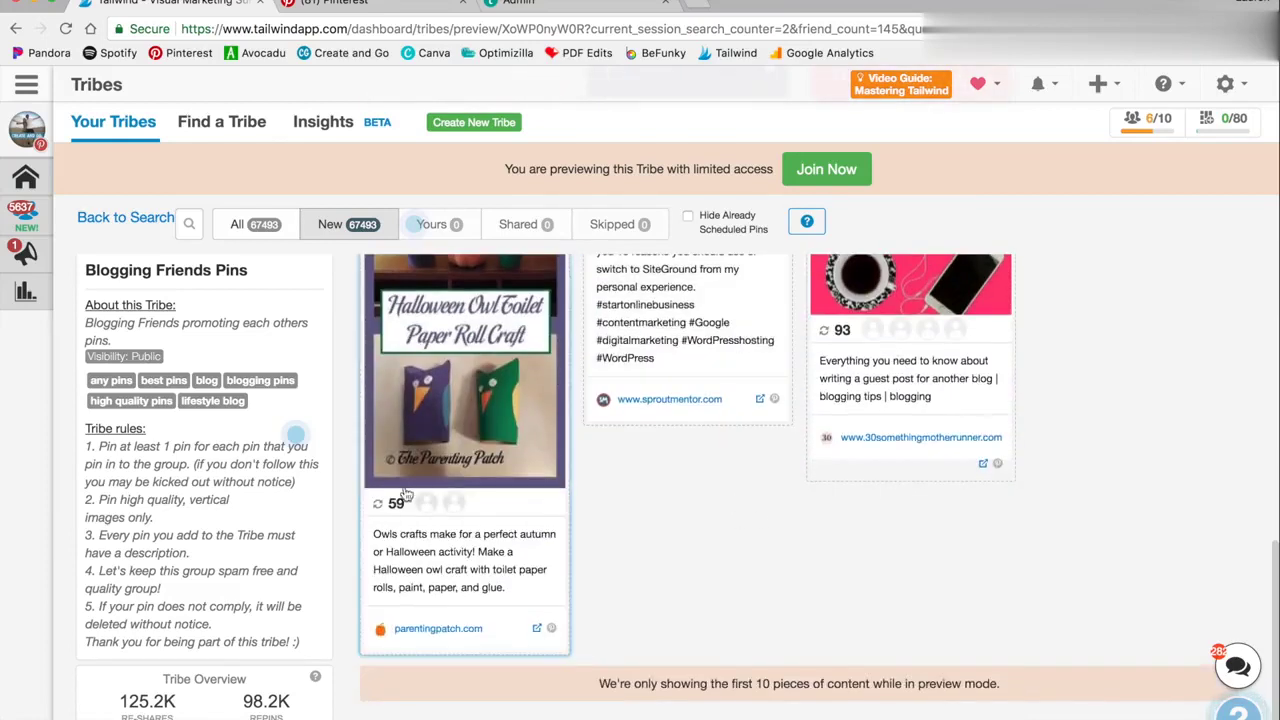
scroll(850, 450, up, 4)
scroll(700, 400, up, 6)
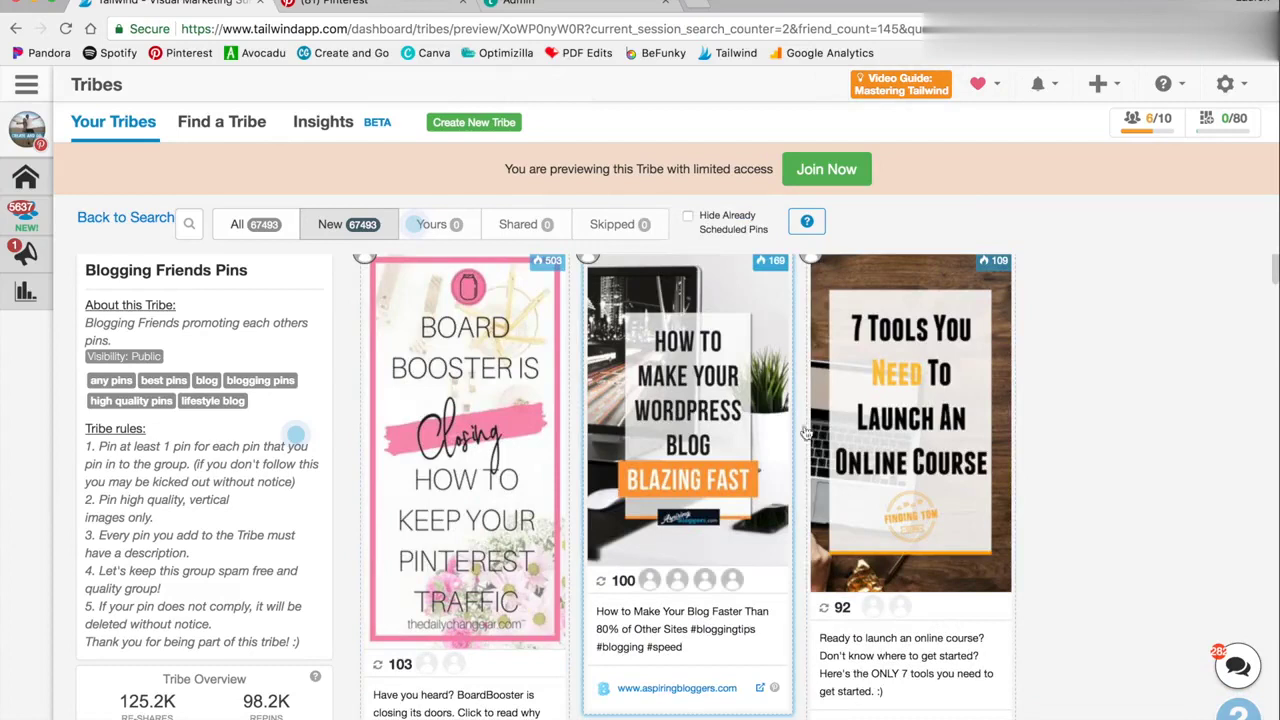
scroll(822, 450, down, 6)
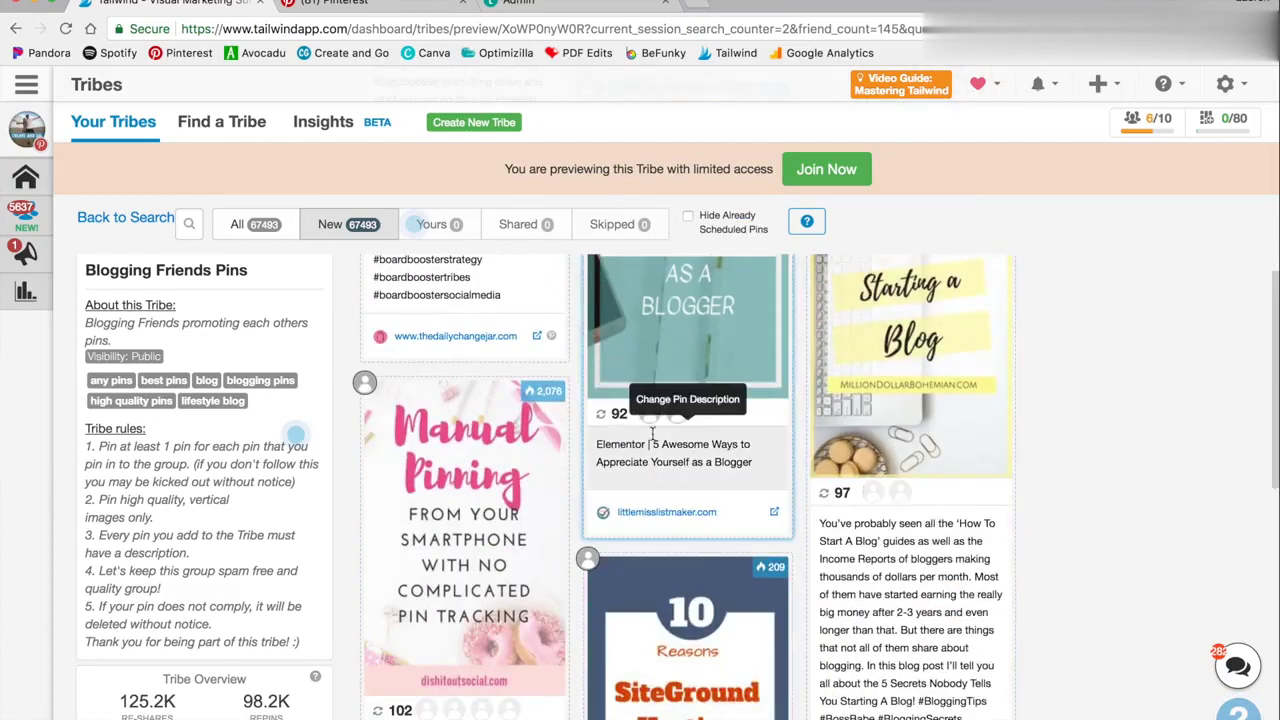
scroll(660, 330, up, 1)
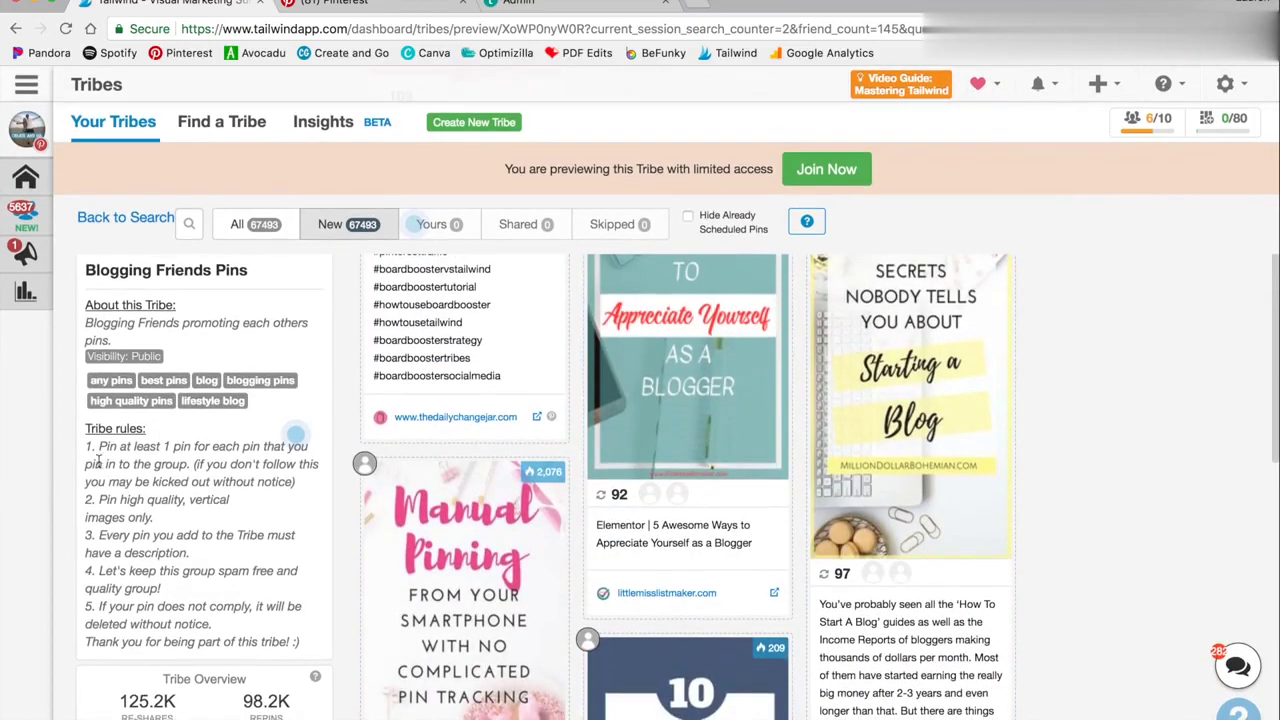
Read the Blogging Friends Pins rules, highlighting them, and check the re-shares and repins in its Tribe Overview.
triple_click(104, 452)
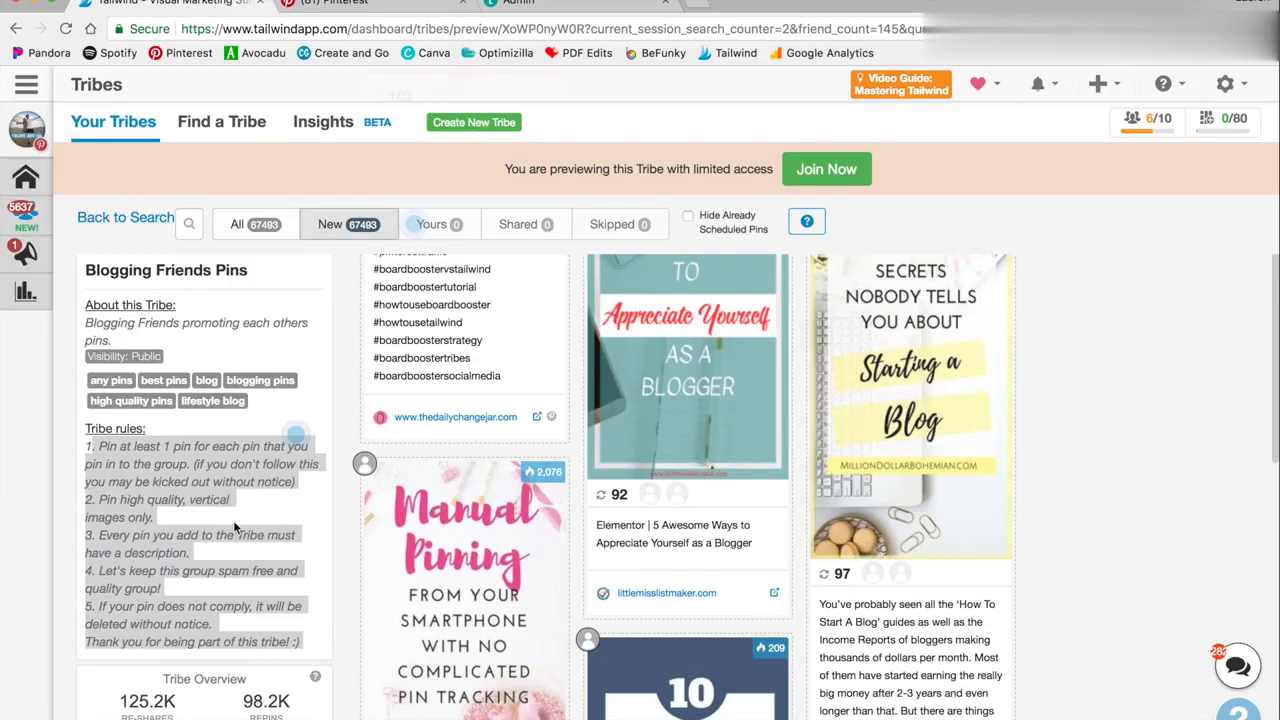
click(232, 519)
scroll(232, 519, down, 1)
mouse_move(137, 697)
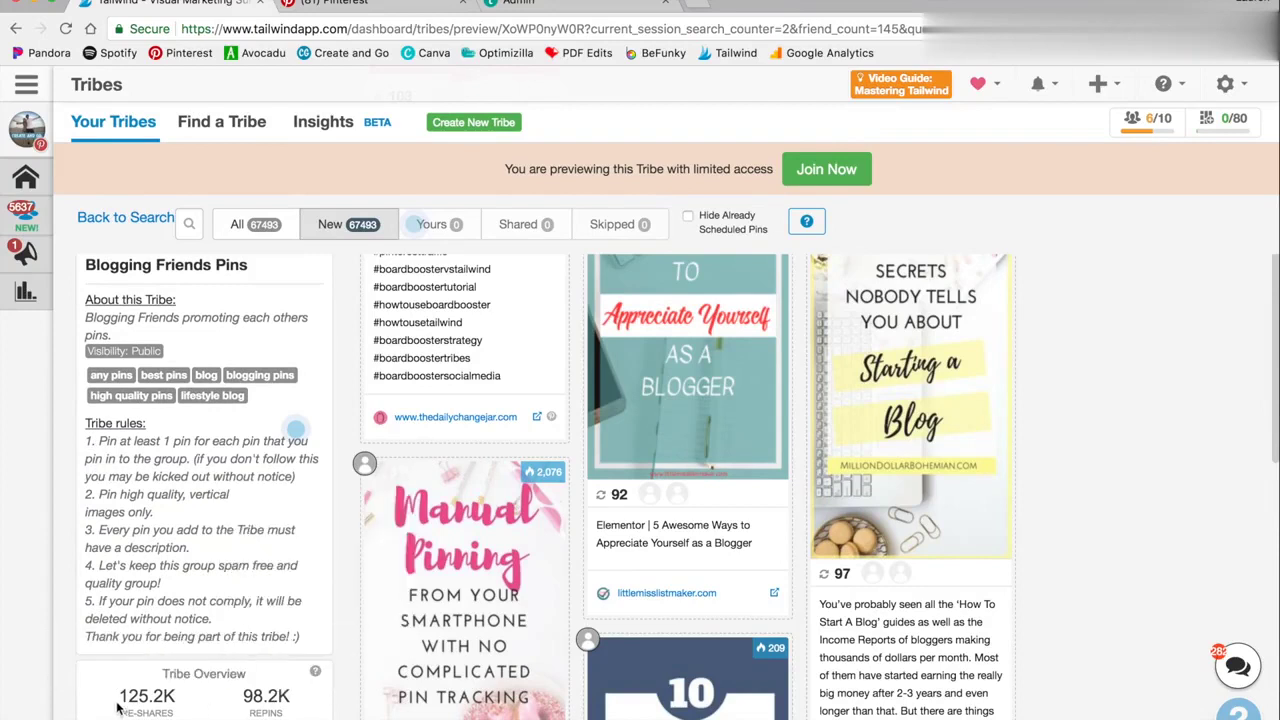
drag(118, 706, 308, 710)
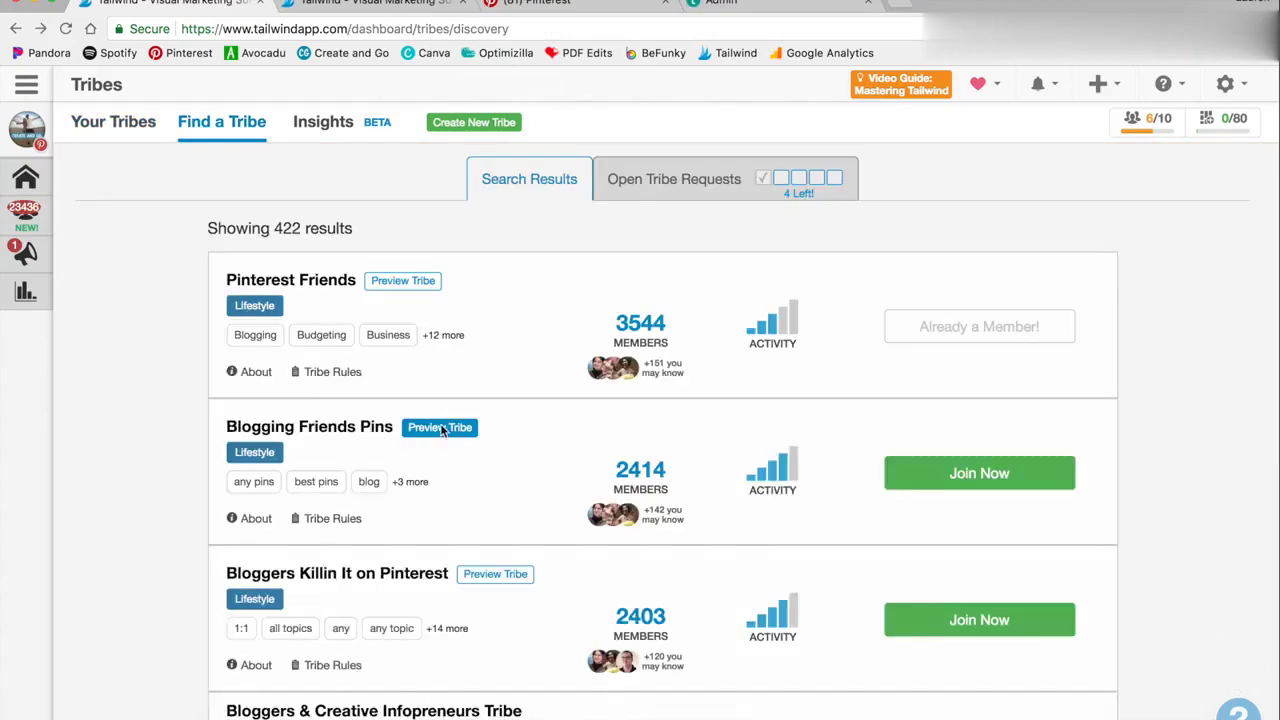
Open the Blogging Friends Pins preview in a separate browser tab, view it, and return to the blogging search results.
right_click(441, 426)
click(520, 435)
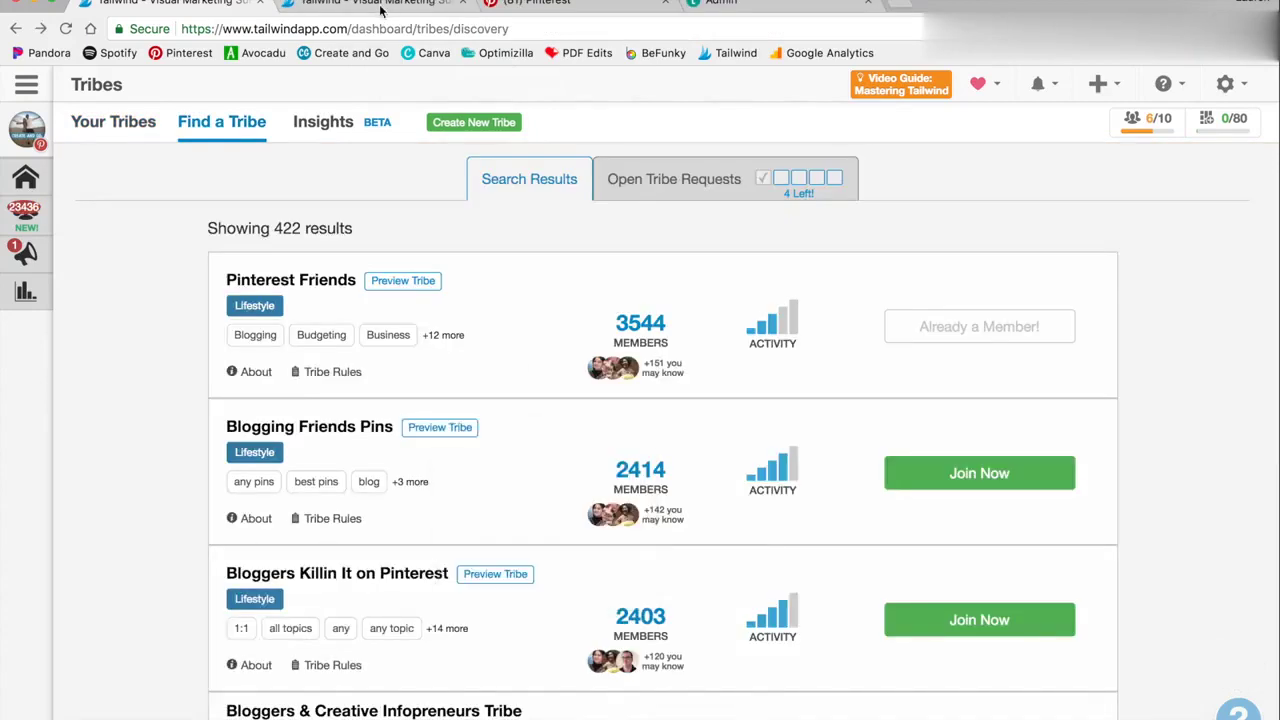
click(355, 8)
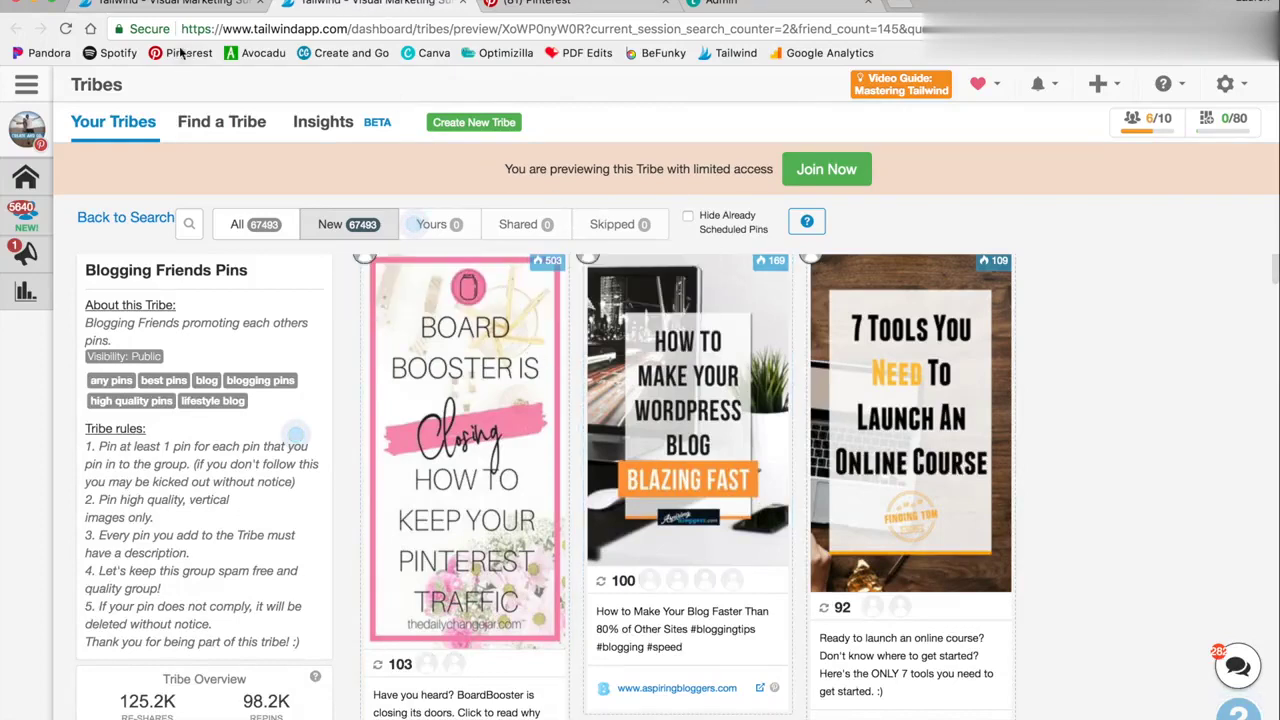
click(95, 4)
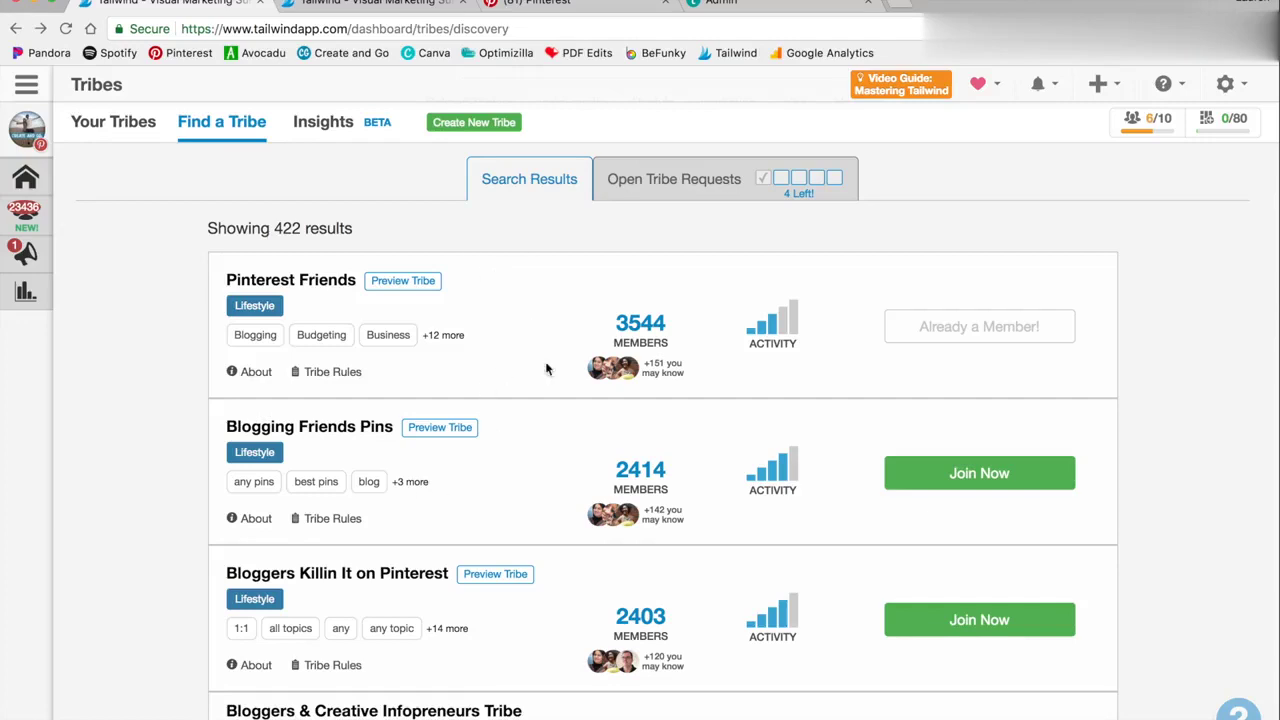
scroll(702, 465, down, 4)
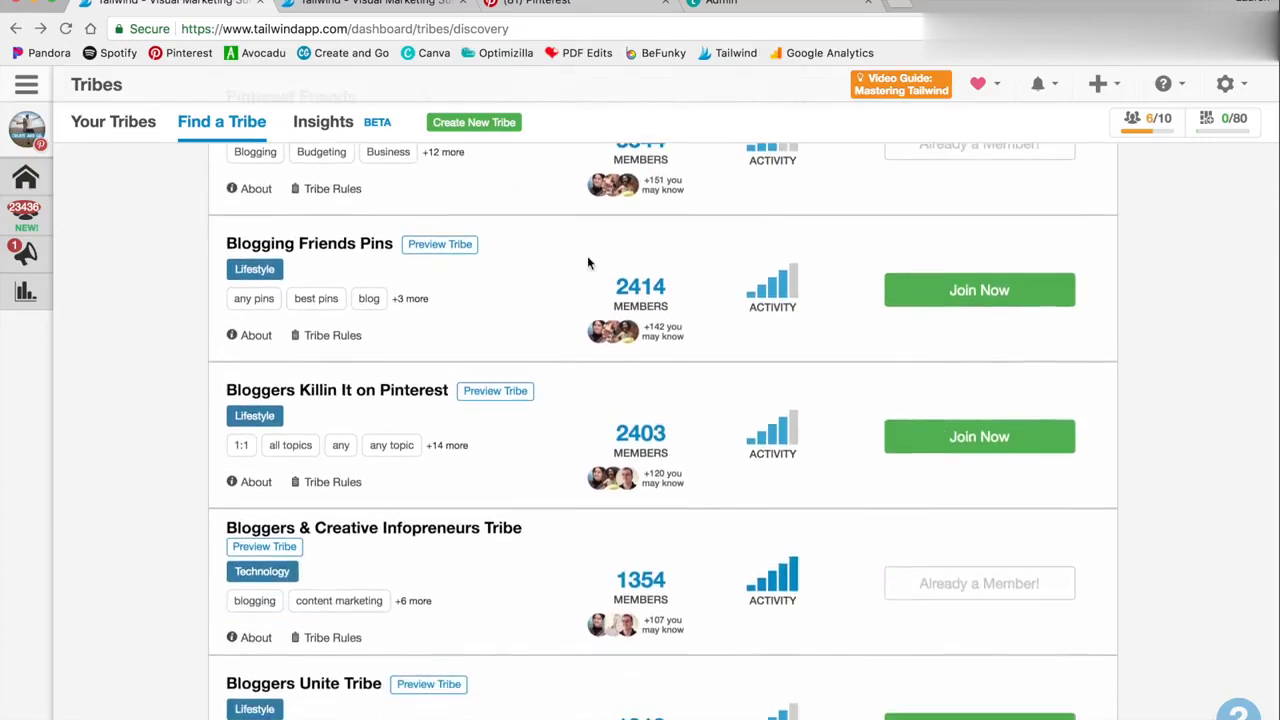
Return to the Blogging Friends Pins preview, highlight its Tribe Overview re-shares and repins, and go back to the blogging search results.
click(375, 4)
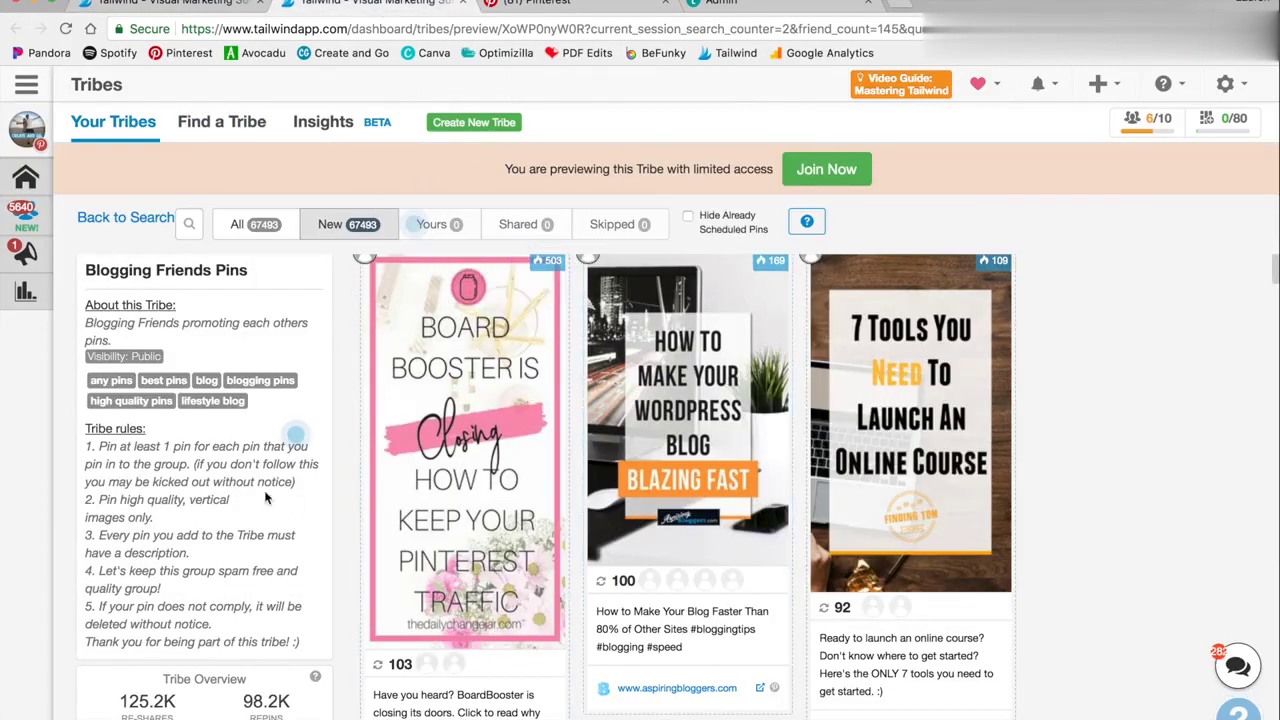
scroll(262, 485, down, 1)
drag(152, 678, 292, 716)
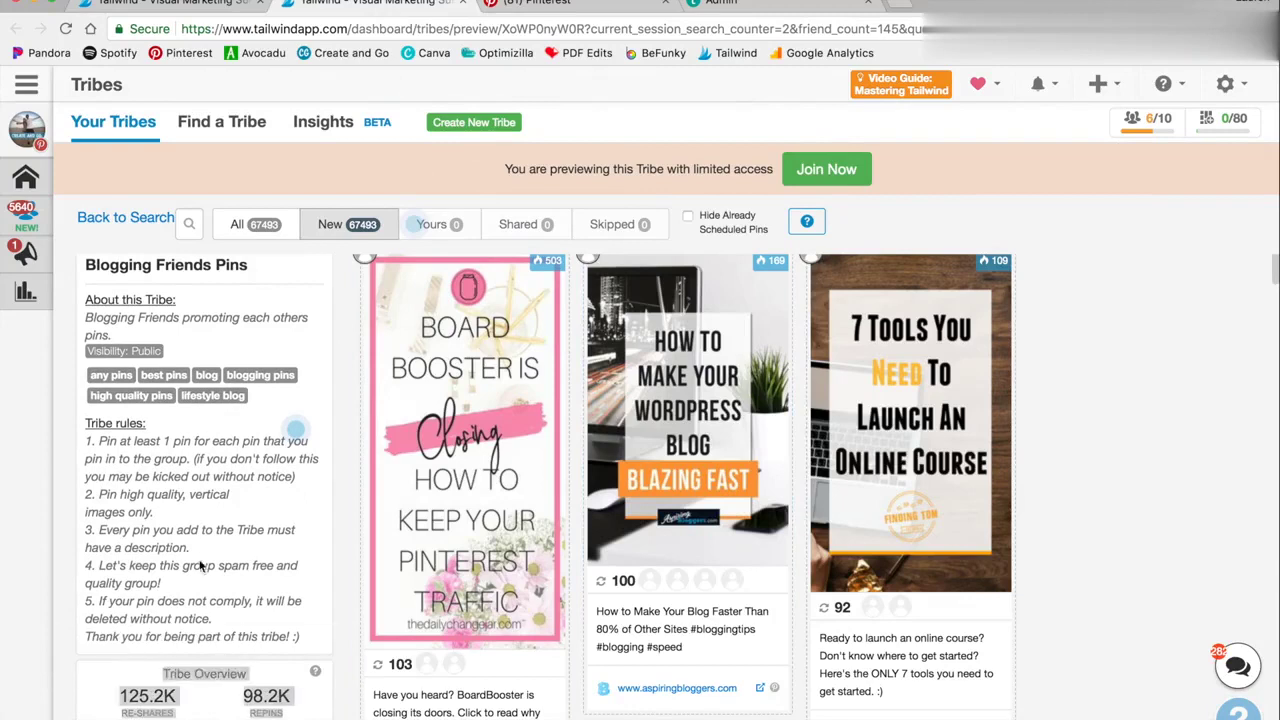
click(229, 10)
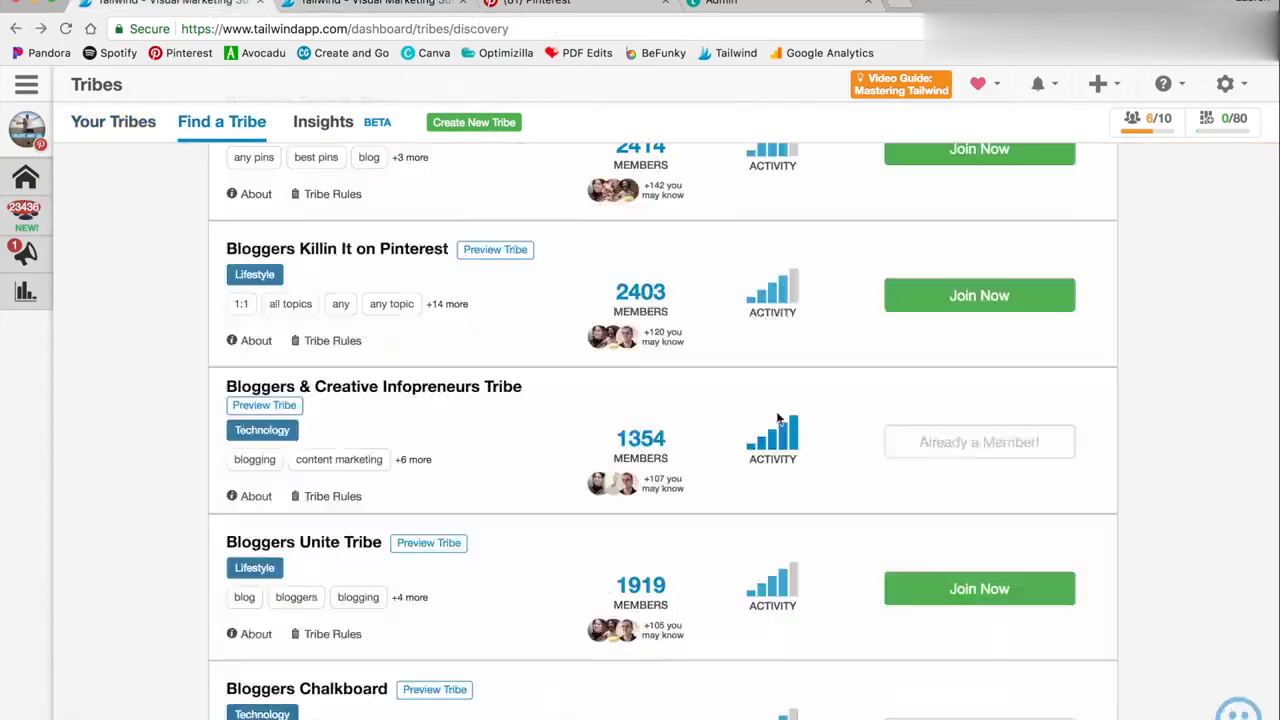
Browse the blogging tribe results down to Share All Your Pins, examining each tribe's activity level and topic tags.
scroll(1004, 442, down, 3)
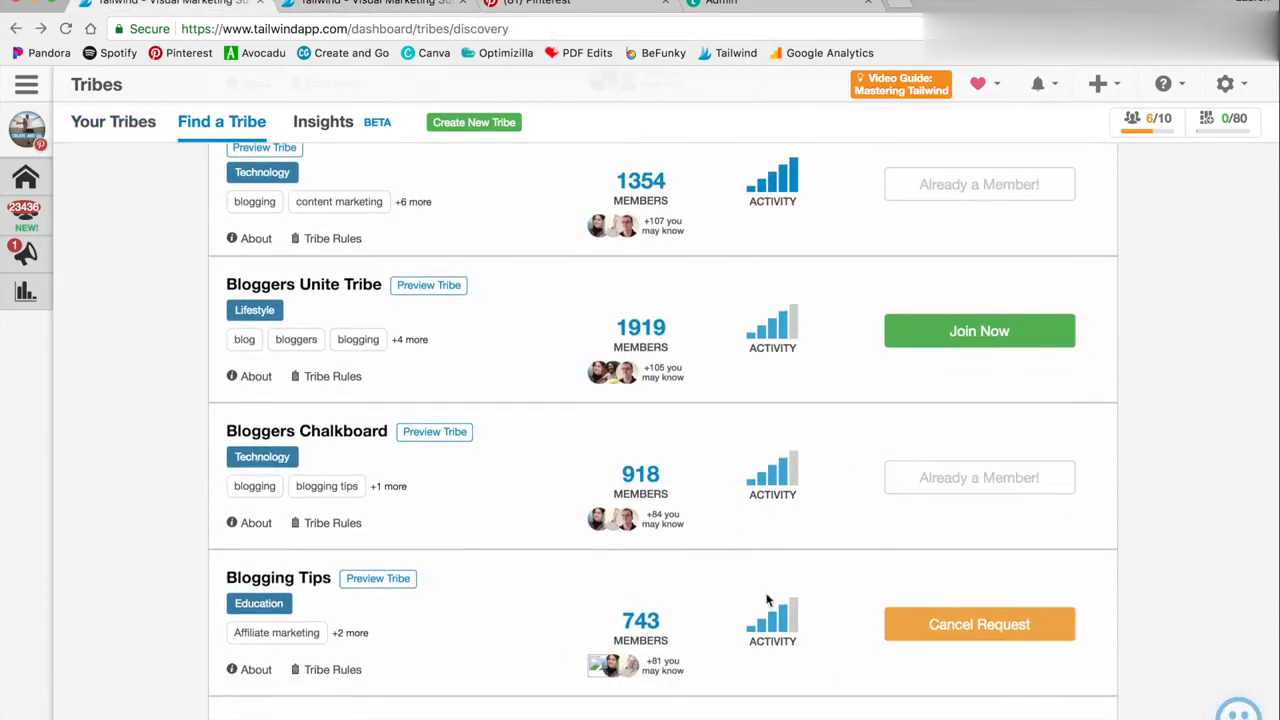
scroll(826, 351, down, 3)
scroll(363, 592, down, 5)
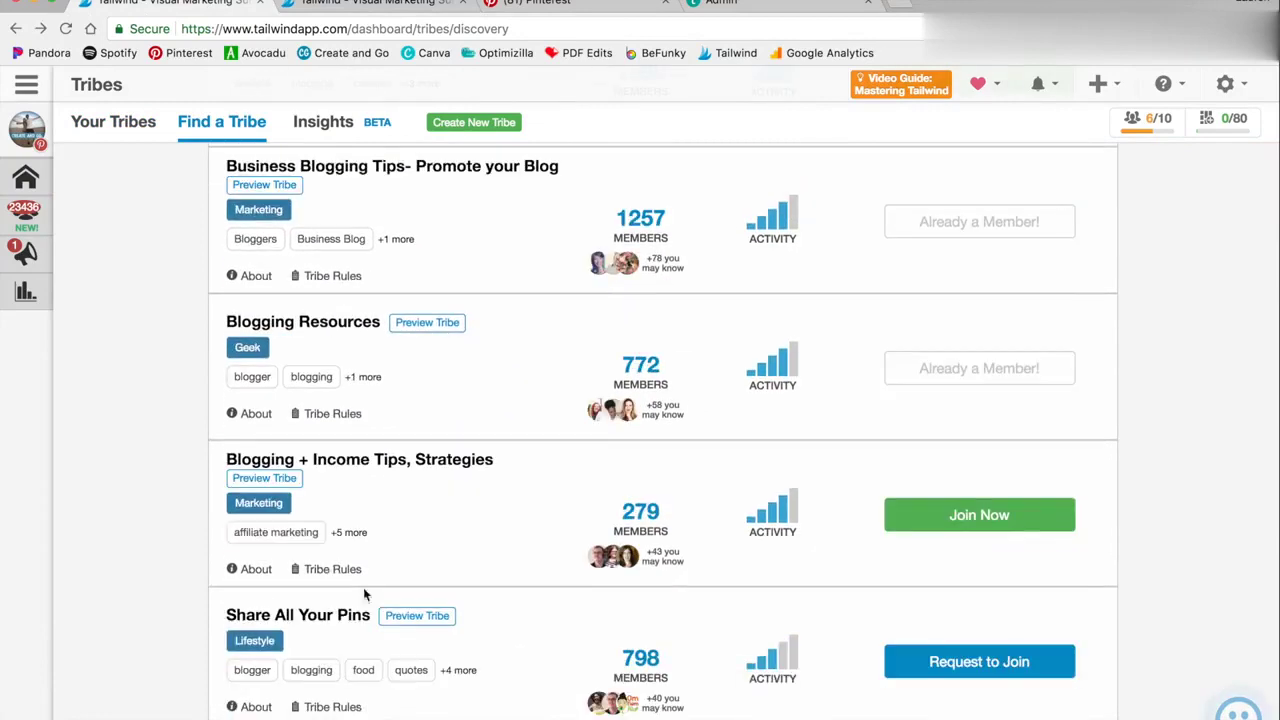
scroll(370, 580, down, 1)
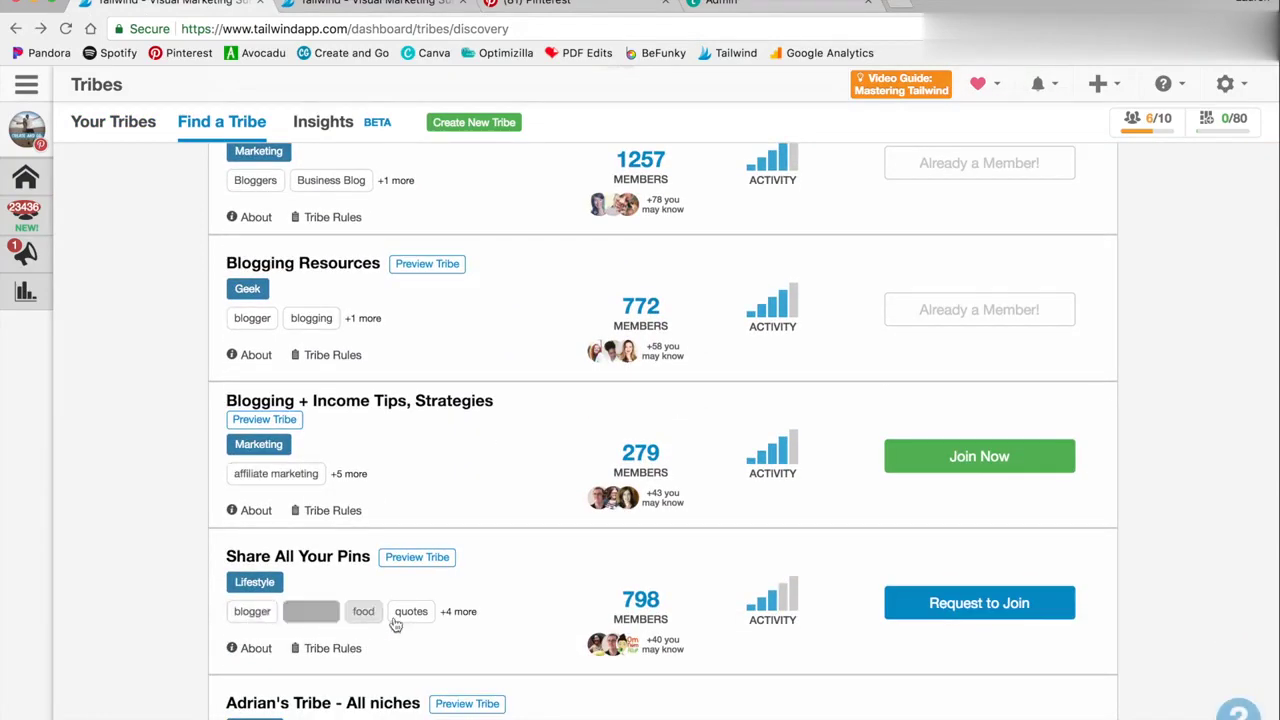
scroll(395, 622, down, 1)
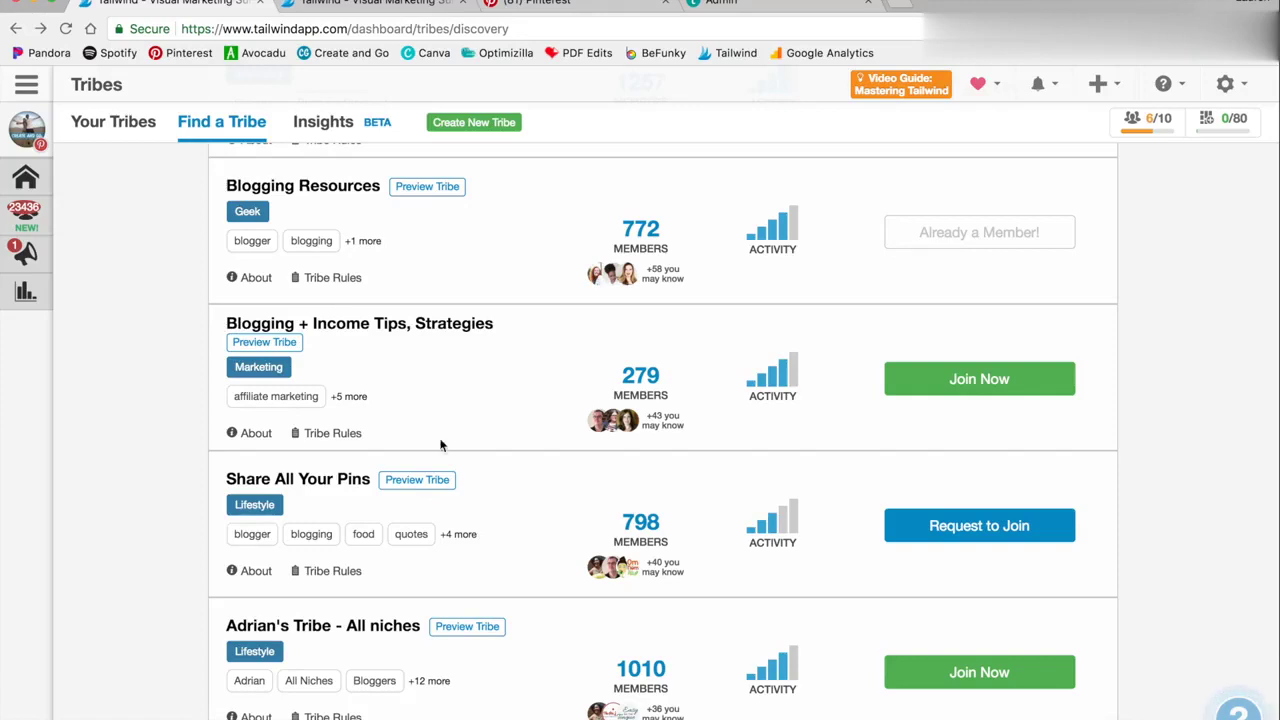
Compare member counts and activity levels of the smaller tribes further down the blogging results, from All Niches! Promote, Grow & Learn back up.
scroll(437, 443, down, 10)
scroll(503, 443, down, 5)
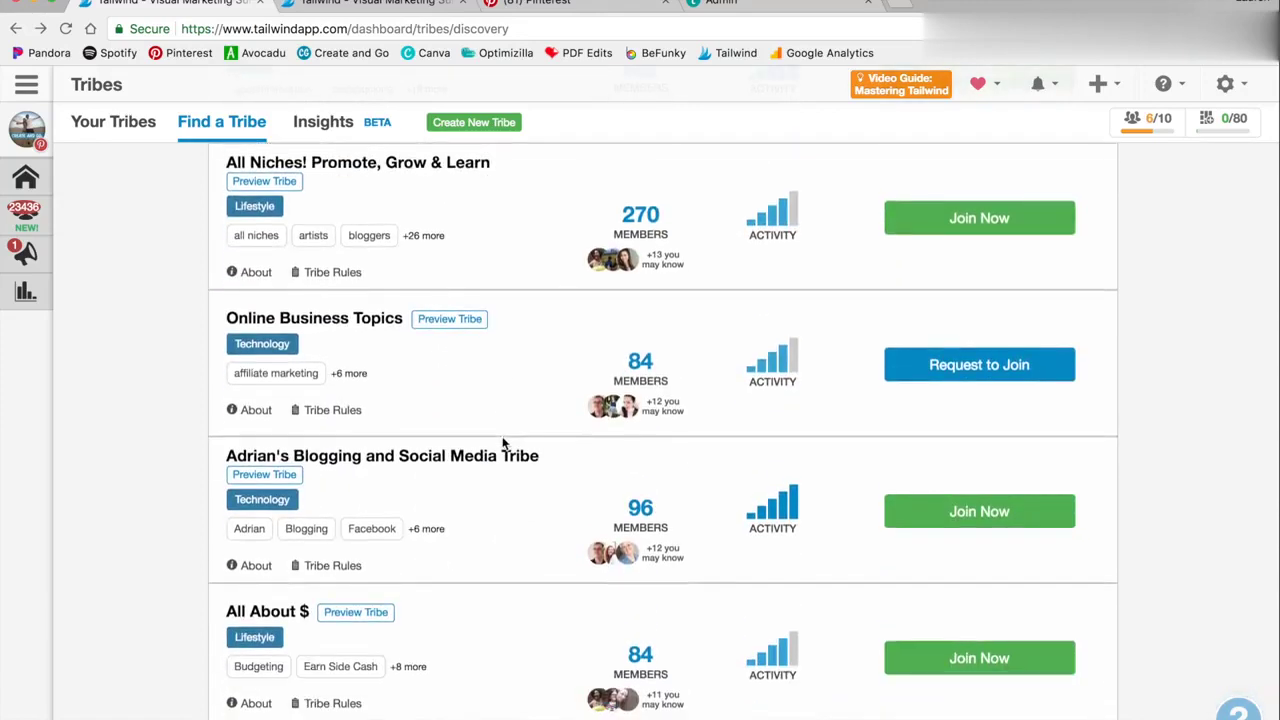
mouse_move(775, 200)
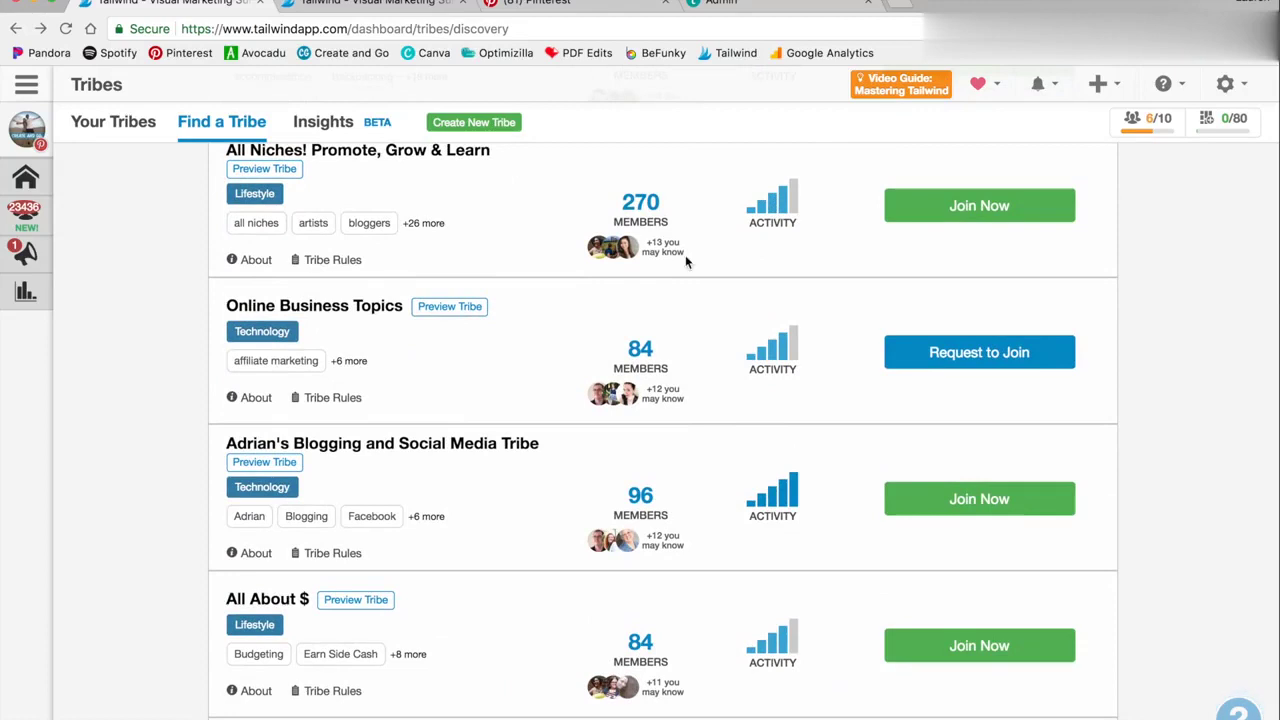
scroll(686, 263, up, 1)
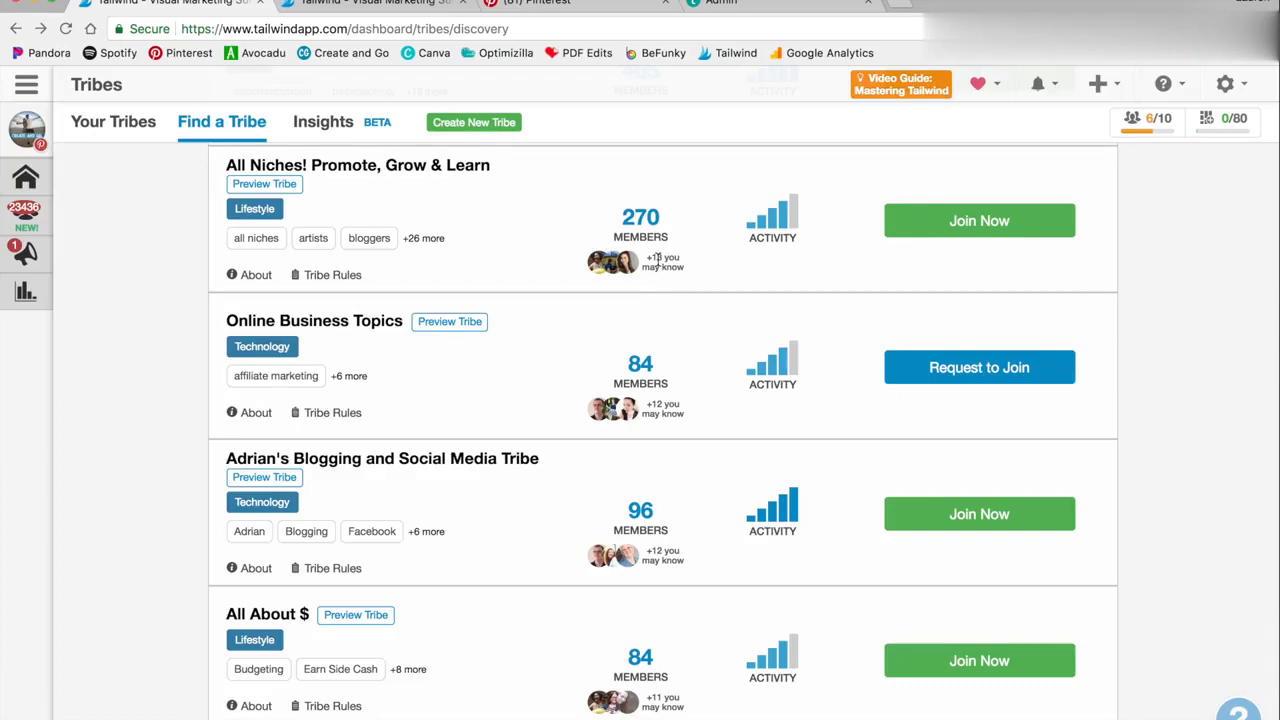
scroll(630, 338, up, 15)
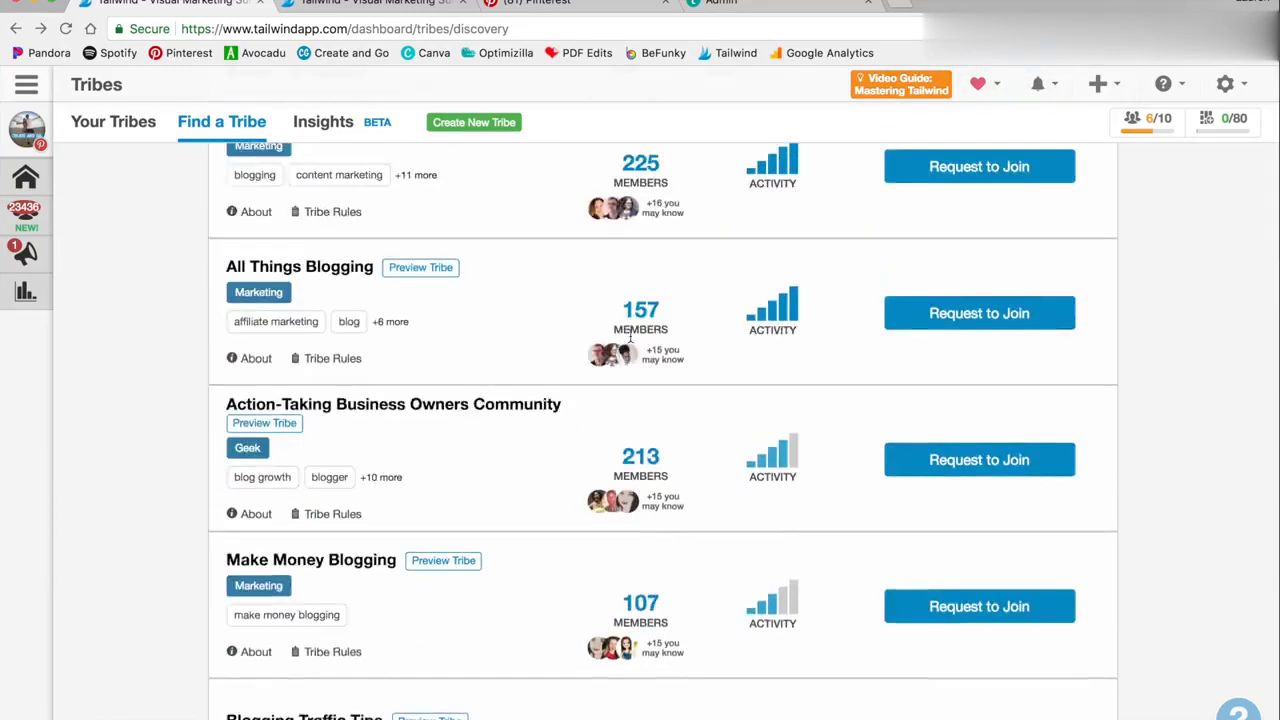
scroll(630, 345, up, 4)
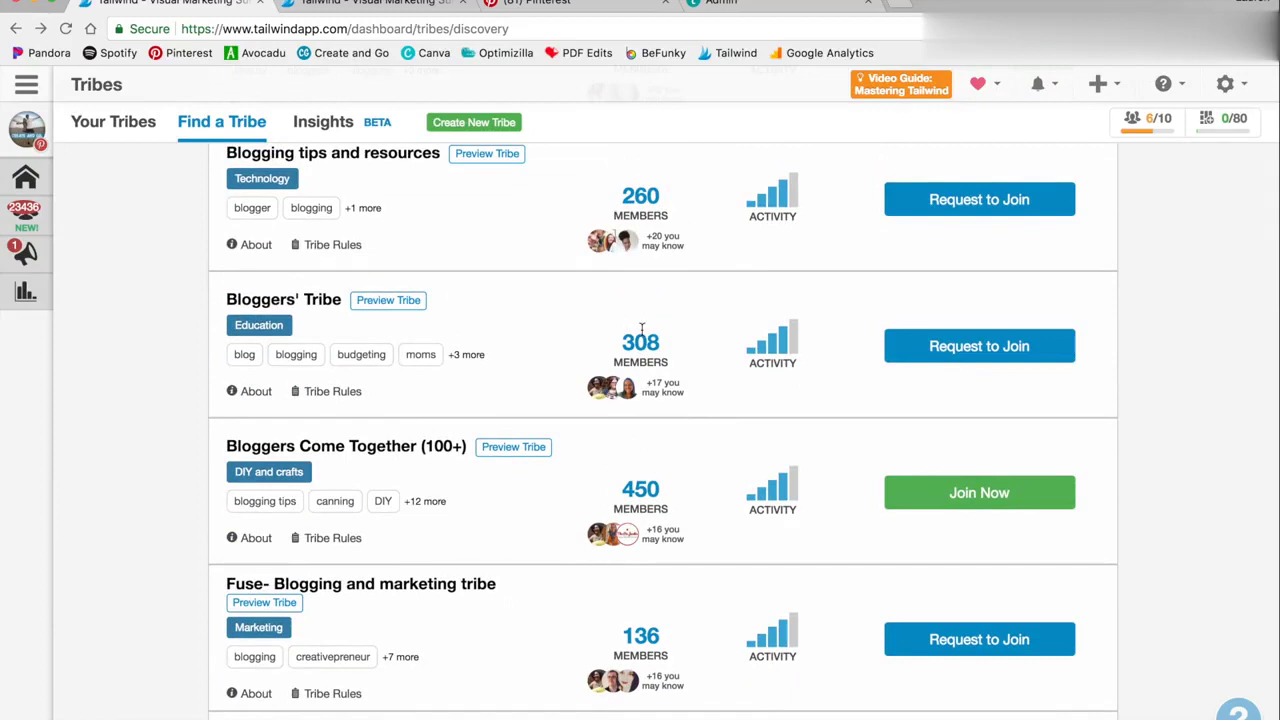
scroll(641, 329, up, 1)
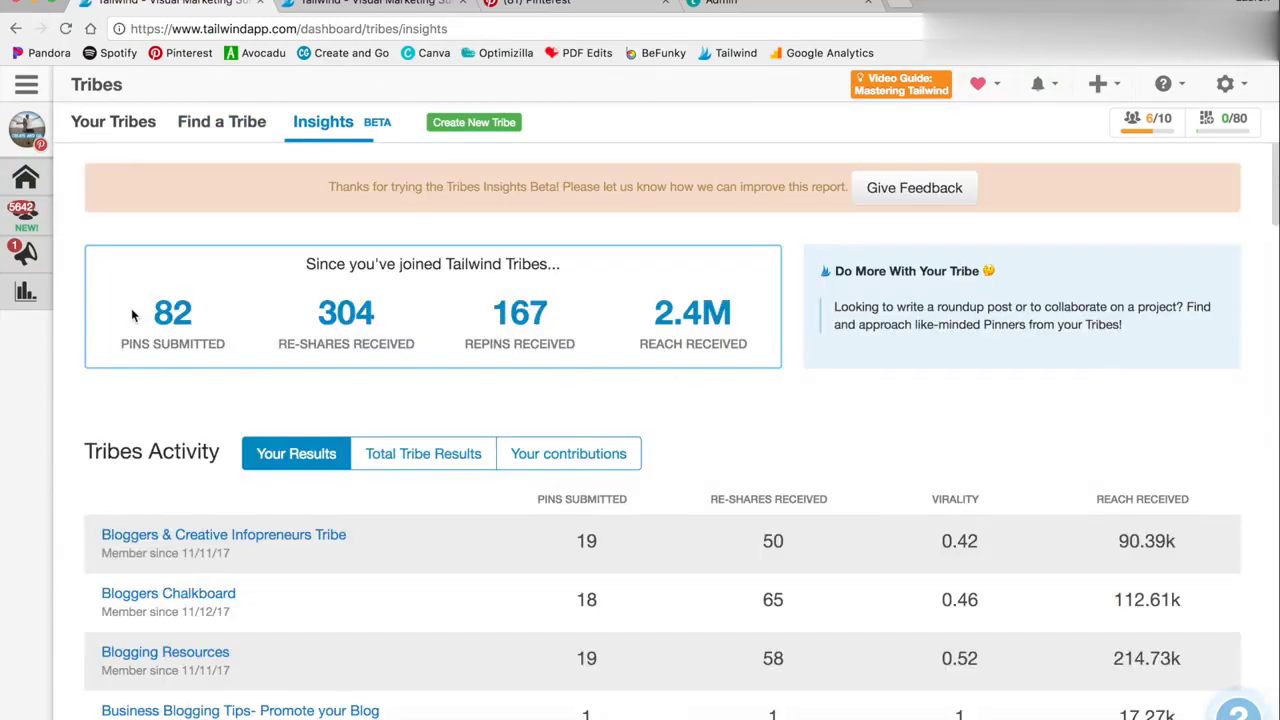
Open the Tribes Insights, highlight the overall totals since joining, and examine each tribe's submitted pins, re-shares, virality and reach.
drag(133, 313, 757, 345)
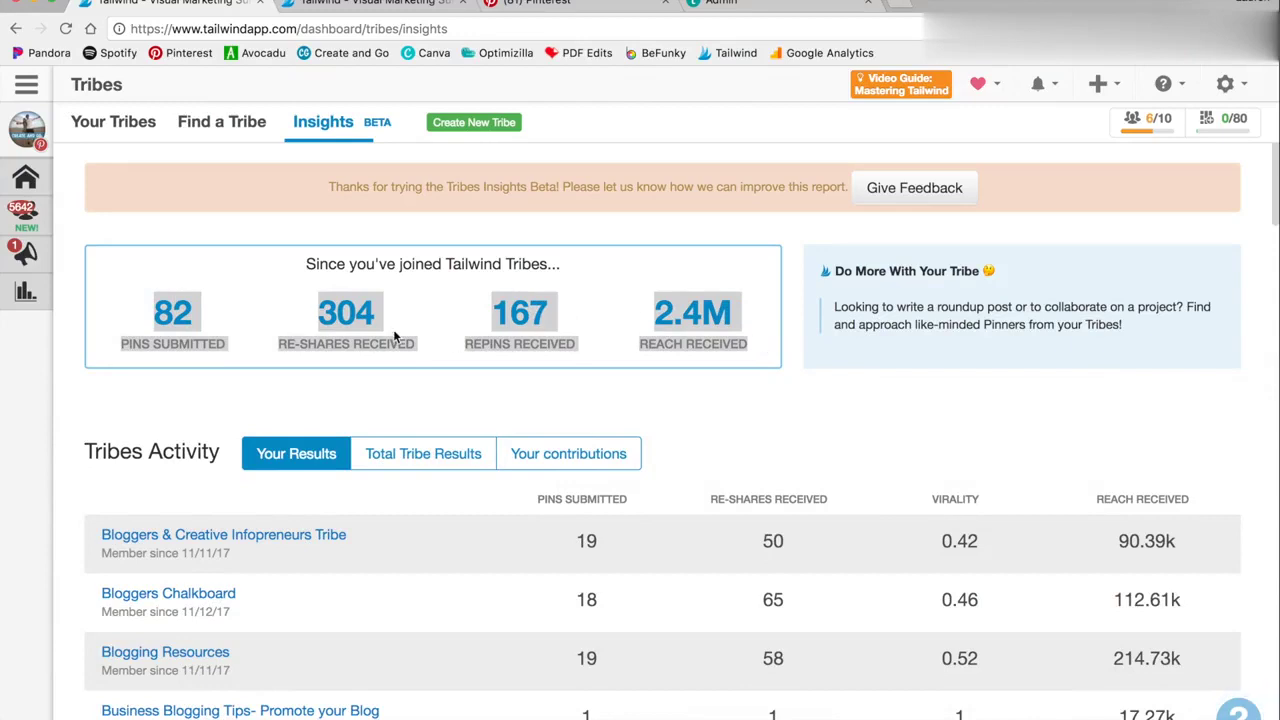
click(366, 389)
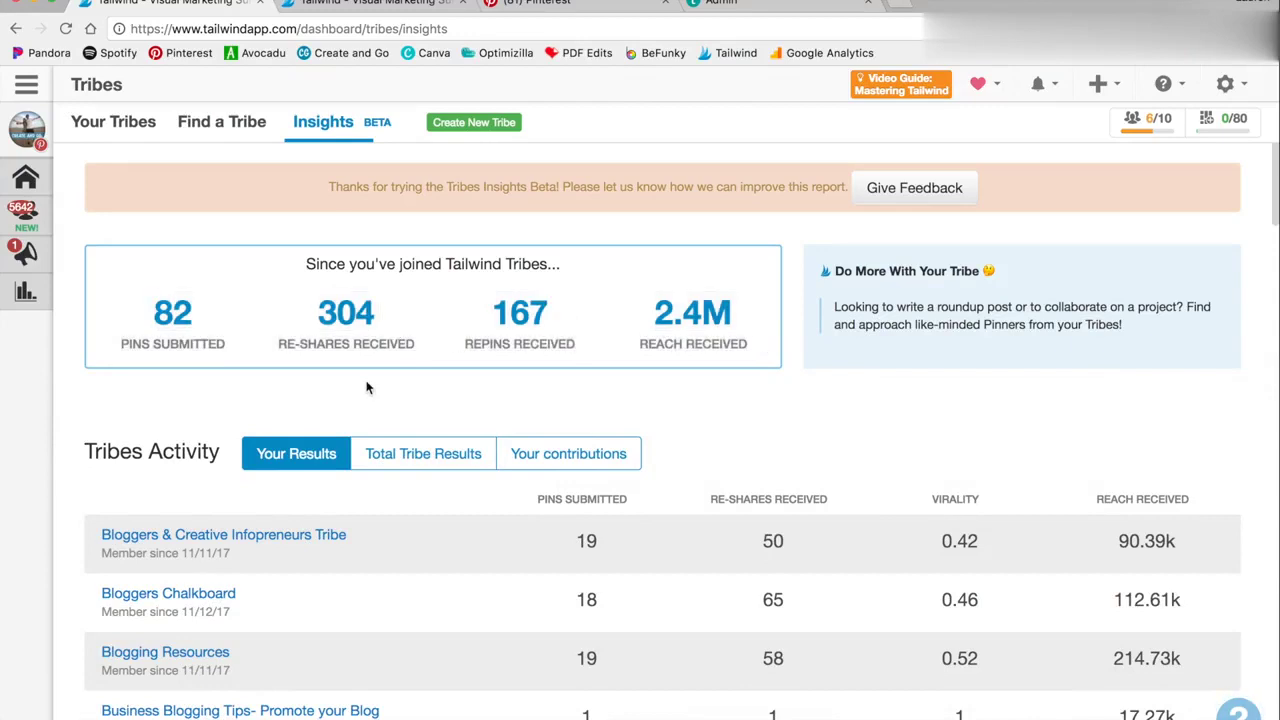
scroll(584, 289, down, 3)
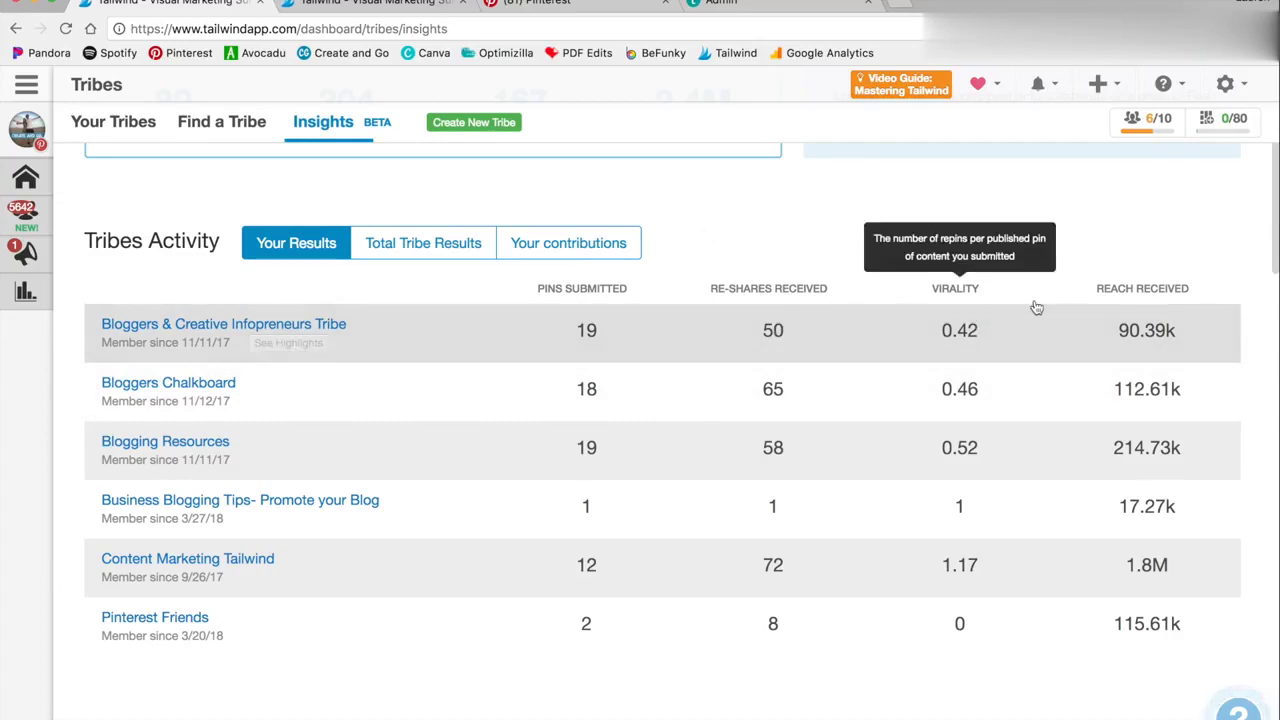
scroll(580, 329, up, 1)
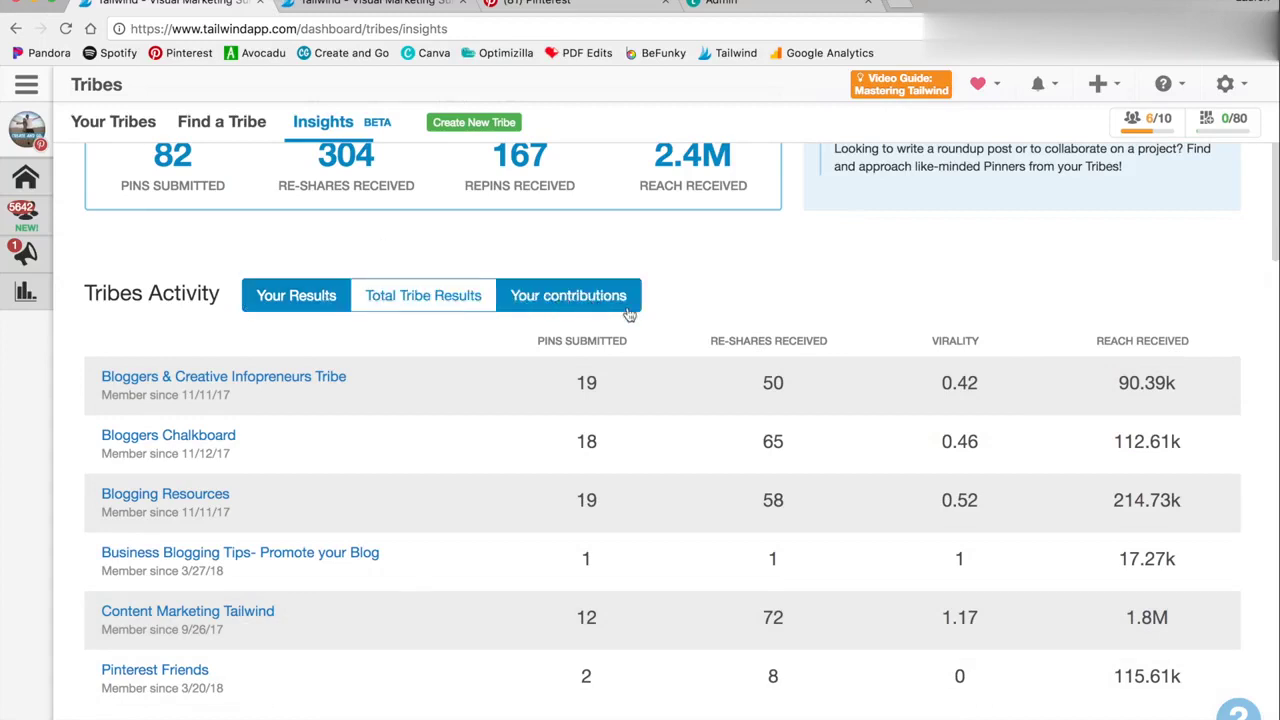
Examine each tribe's most shared pins and top tribemates in Tribe Highlights, and return to the Insights summary.
scroll(696, 315, down, 10)
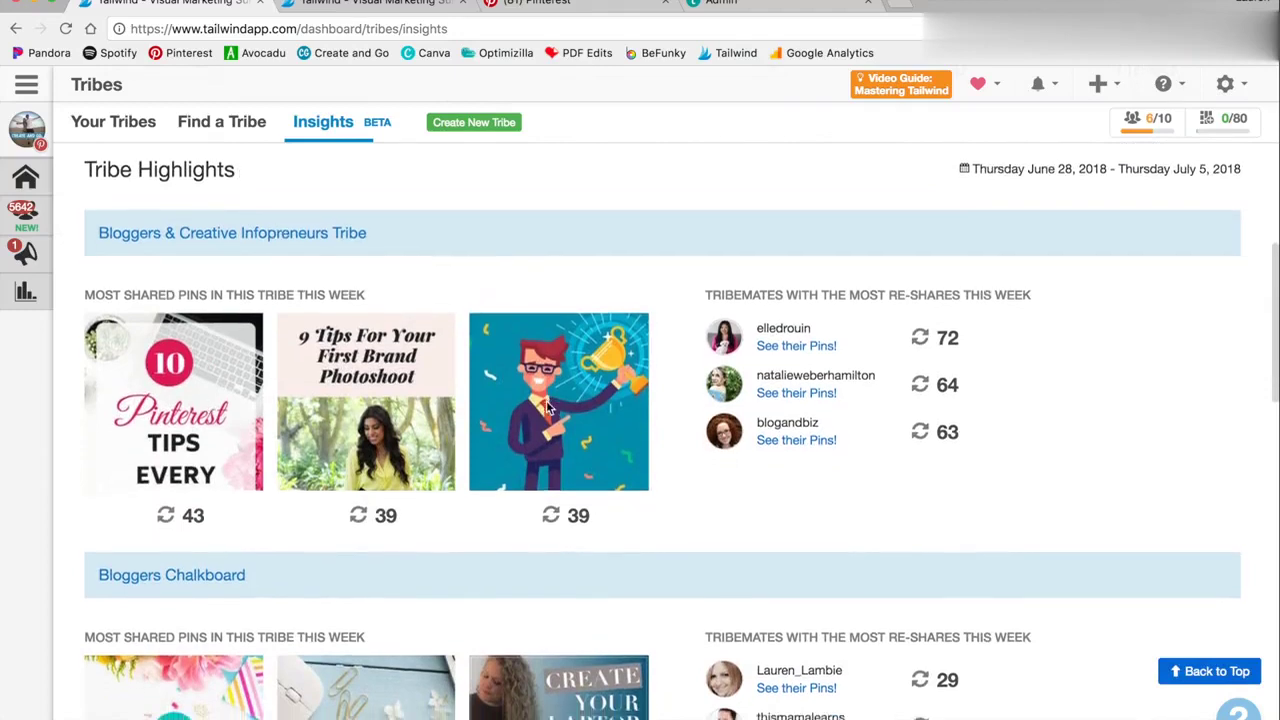
scroll(540, 405, down, 3)
scroll(543, 403, down, 15)
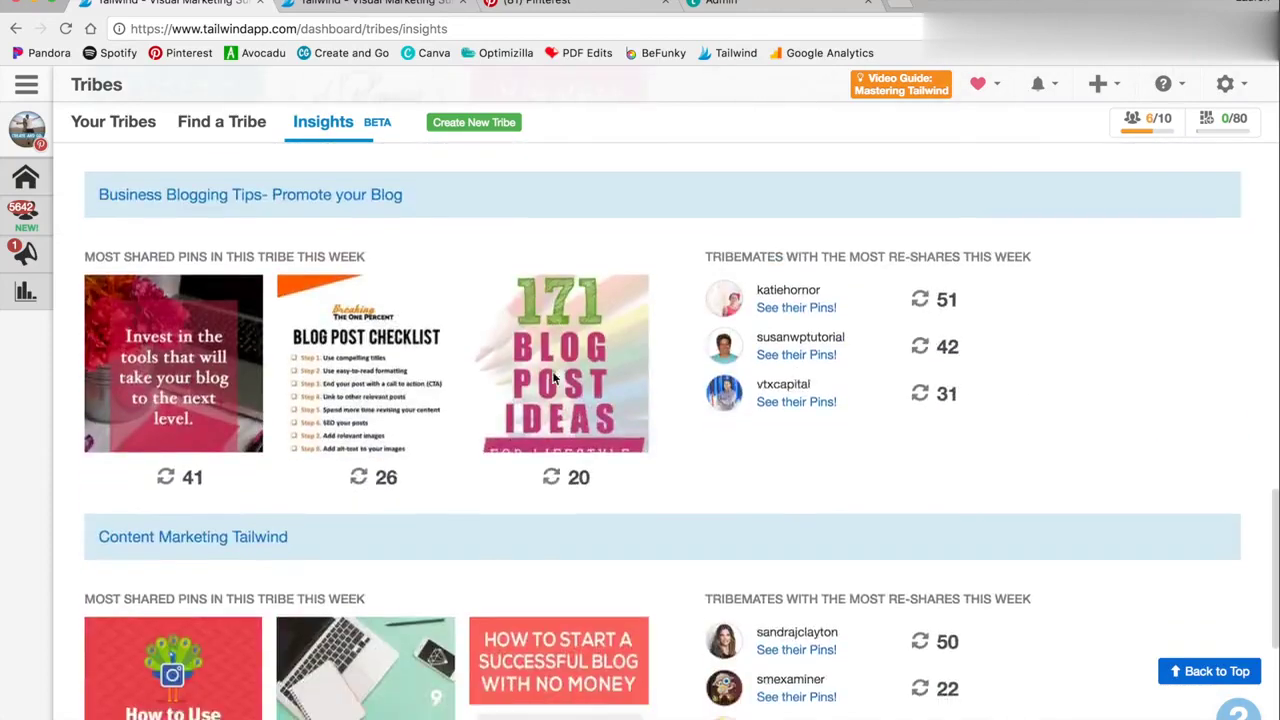
click(330, 125)
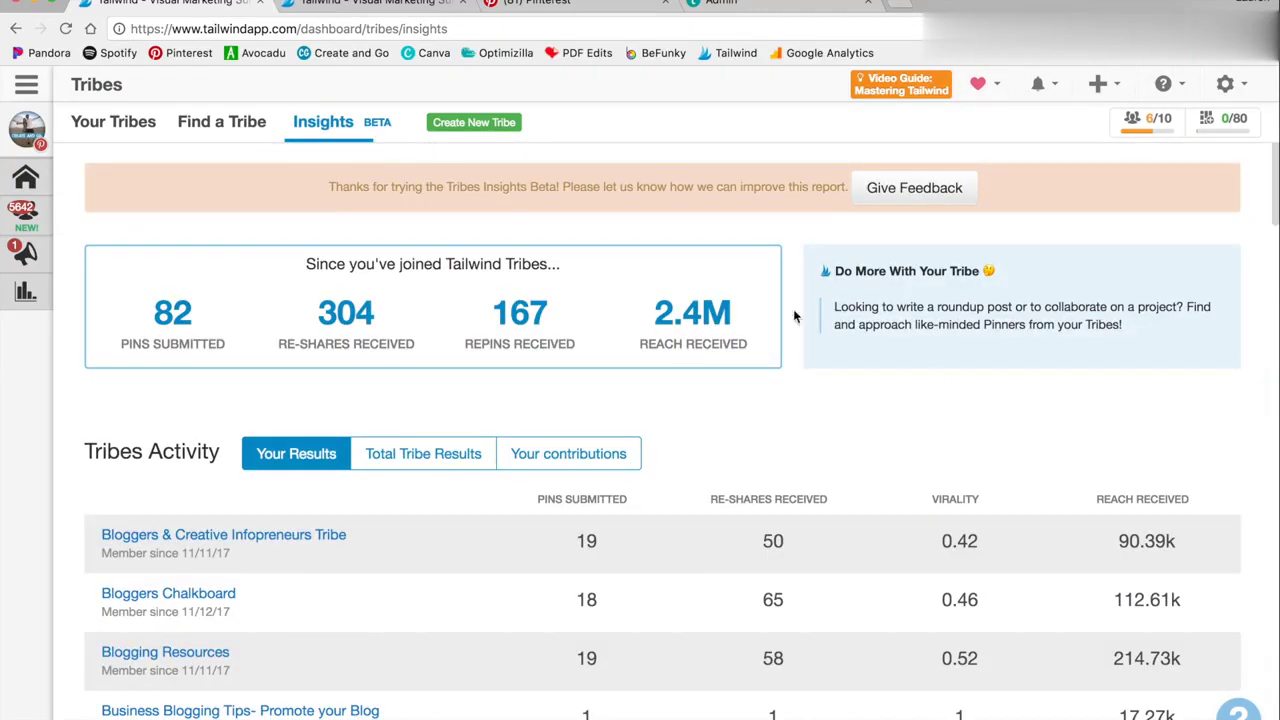
scroll(932, 370, down, 2)
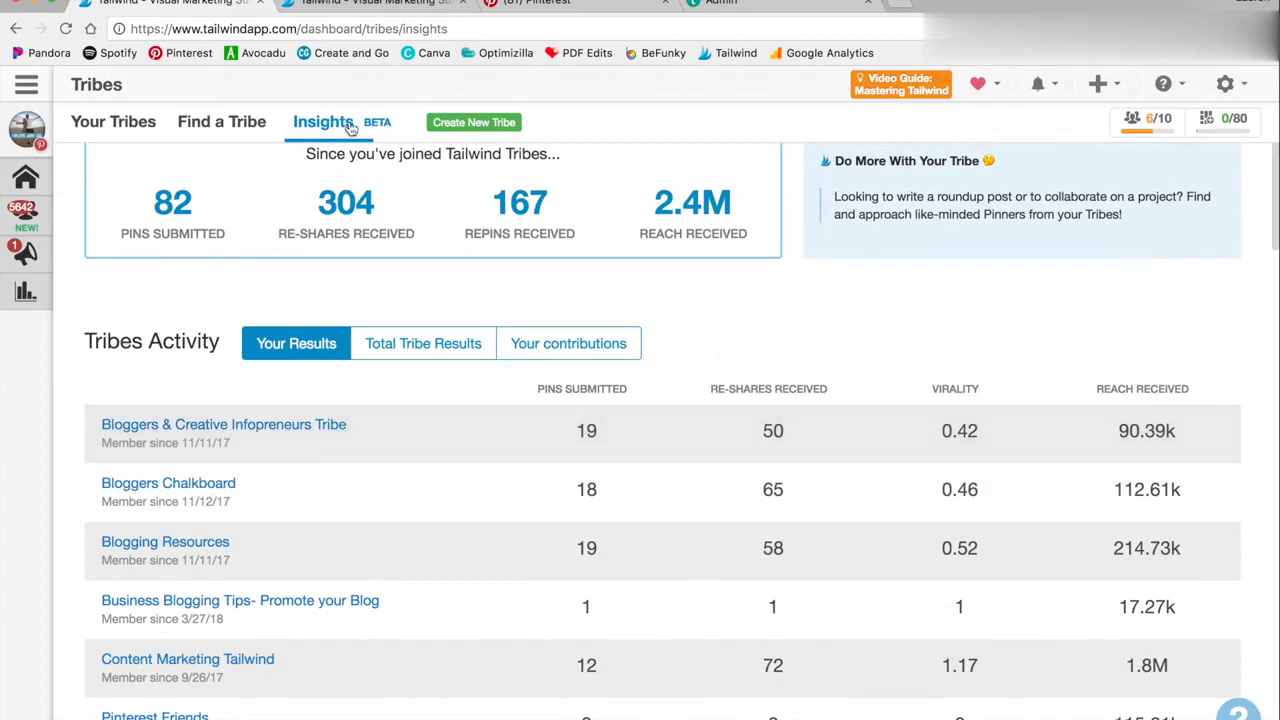
scroll(773, 357, up, 2)
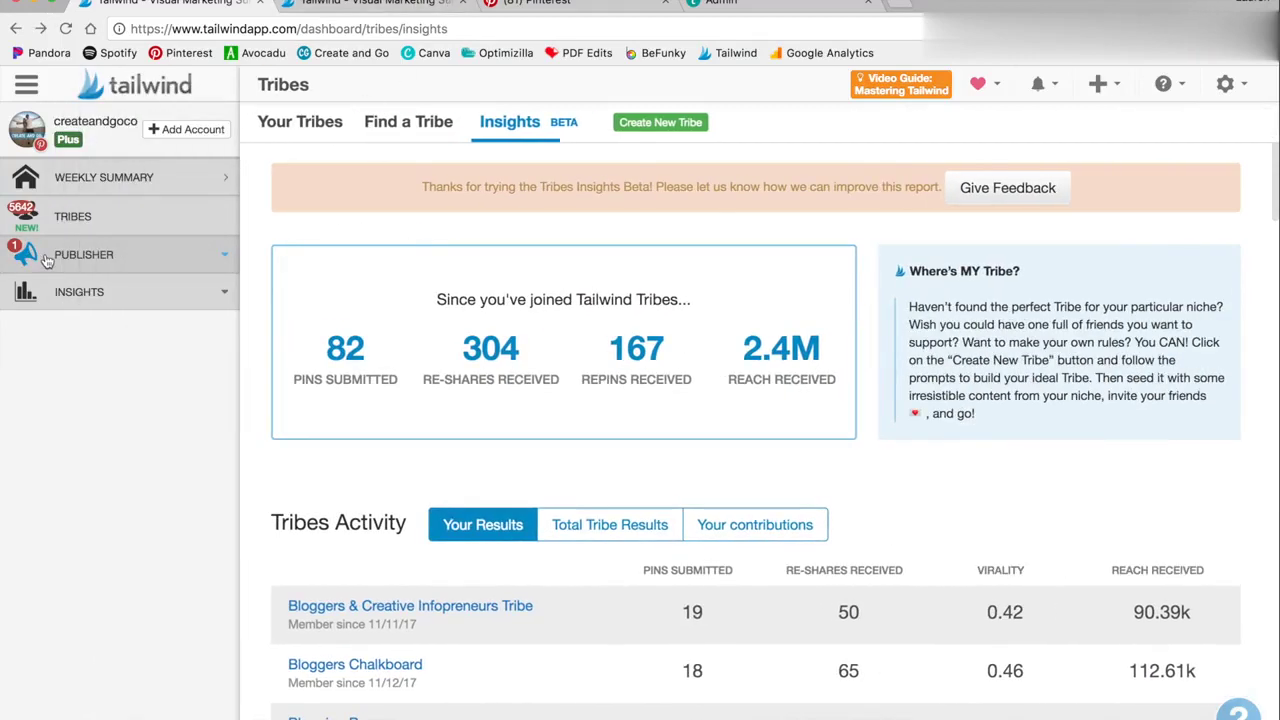
Open the Publisher drafts and bring up the tribe submission dialog for the $100,000/month blogging pin.
click(47, 258)
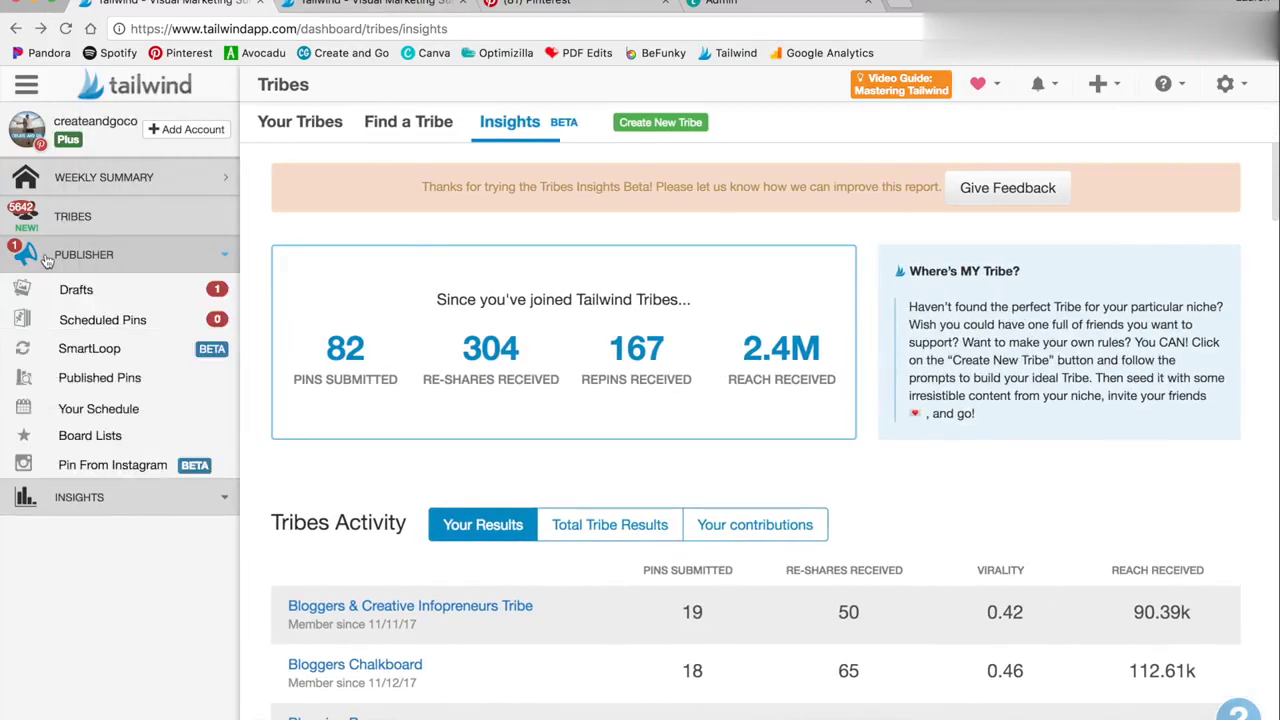
click(148, 299)
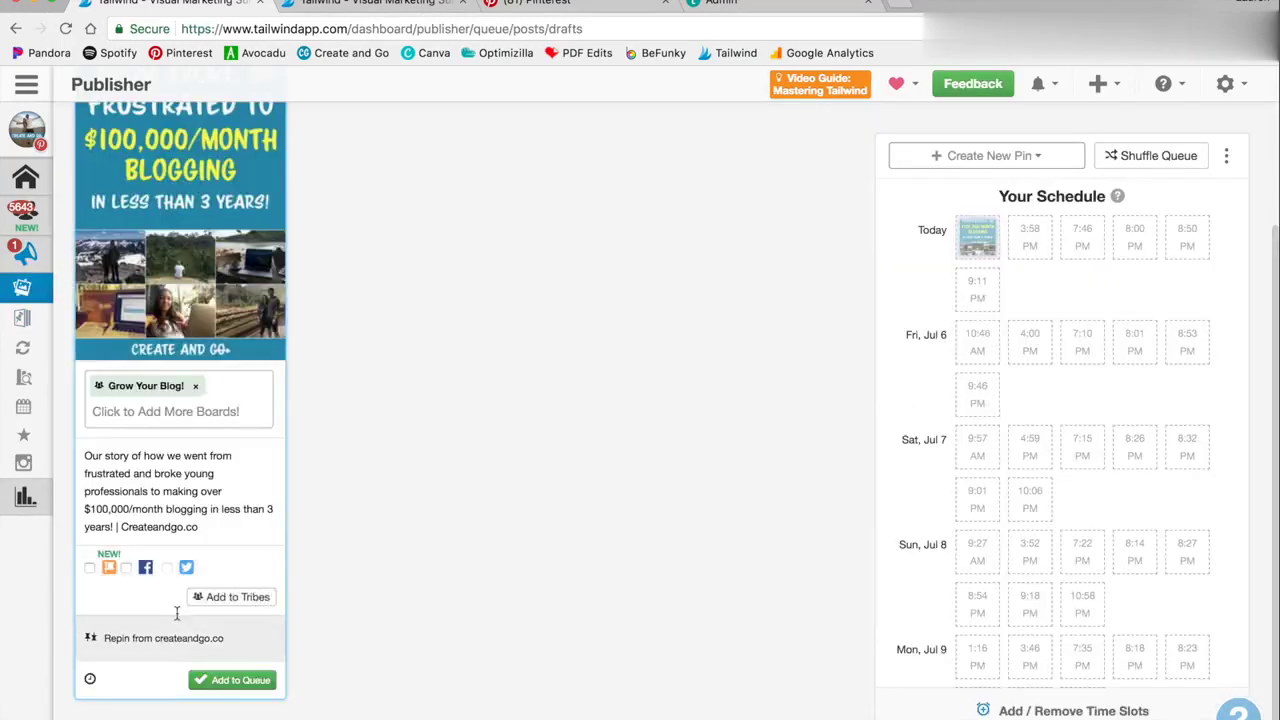
click(230, 600)
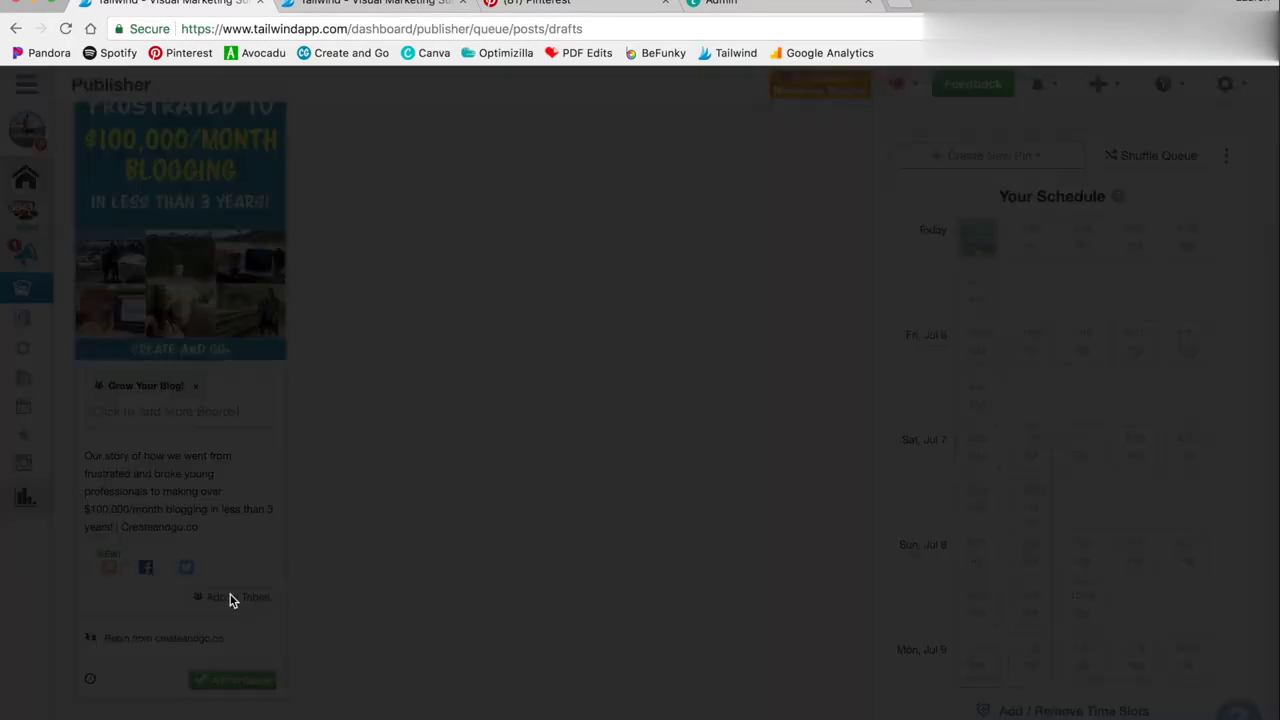
Check which tribes are flagged as already containing the draft pin, and close the submission dialog without adding it.
scroll(503, 318, down, 1)
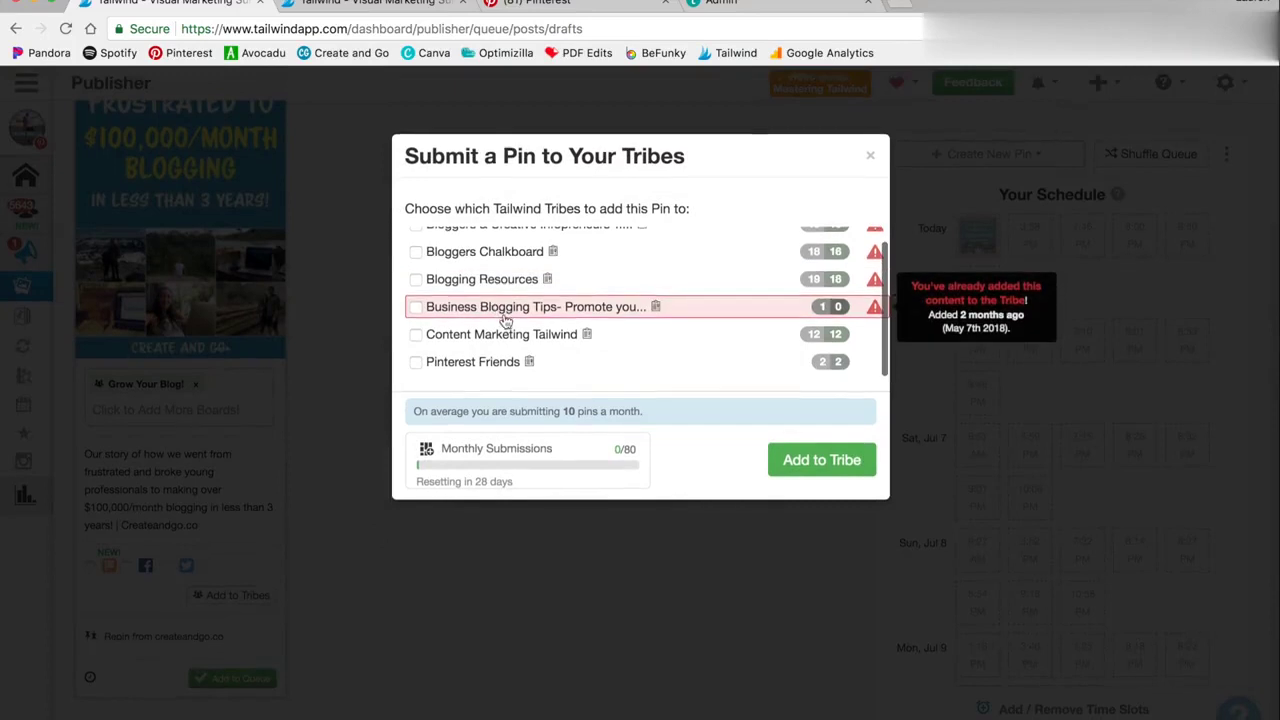
scroll(860, 250, up, 1)
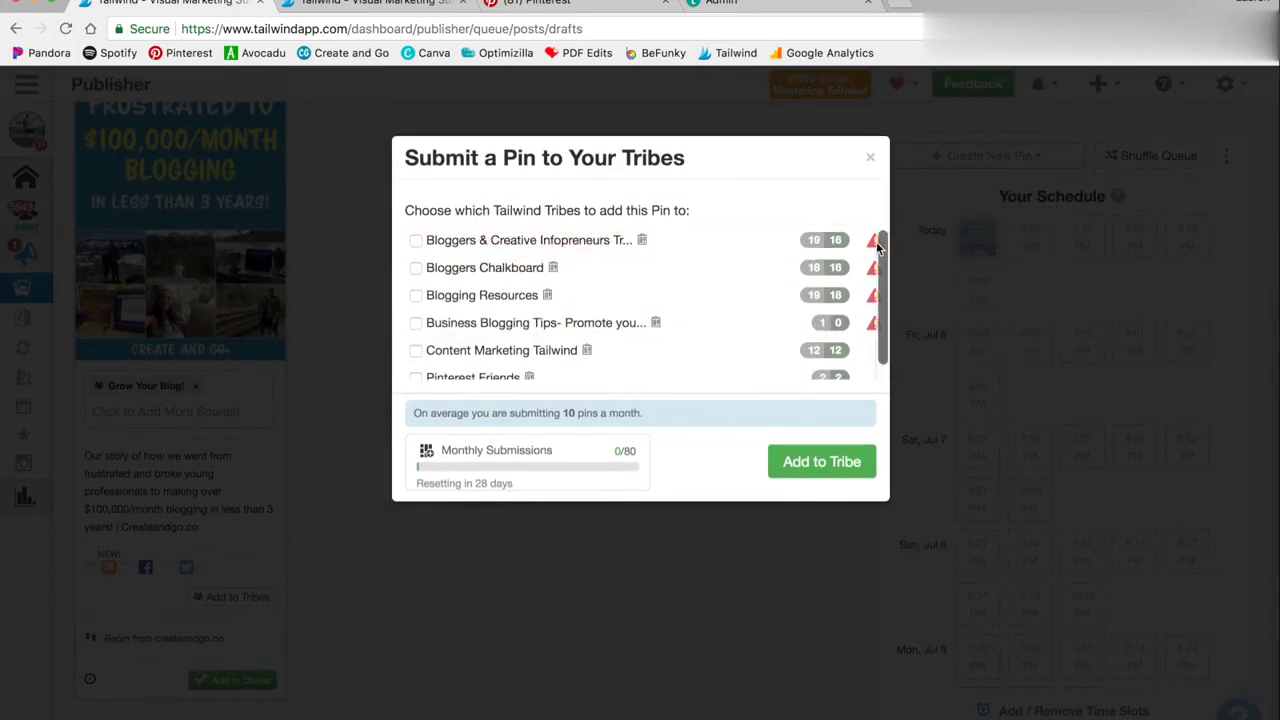
mouse_move(875, 323)
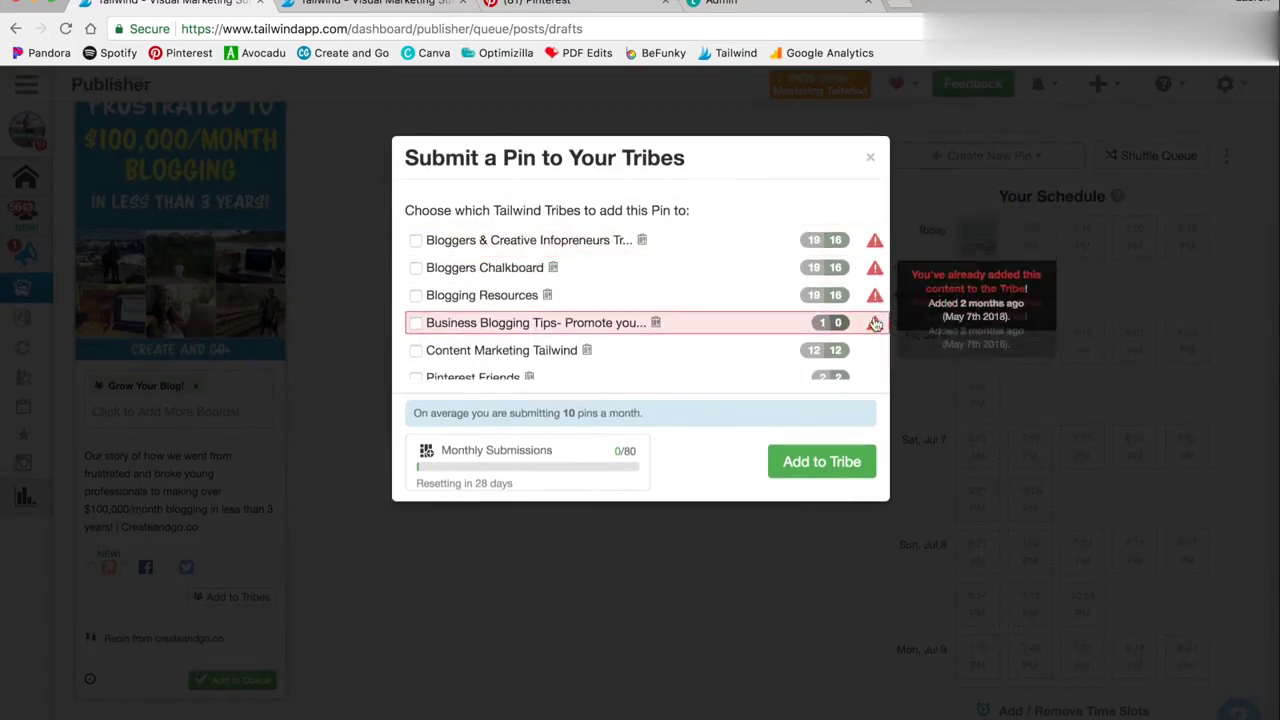
scroll(830, 290, down, 1)
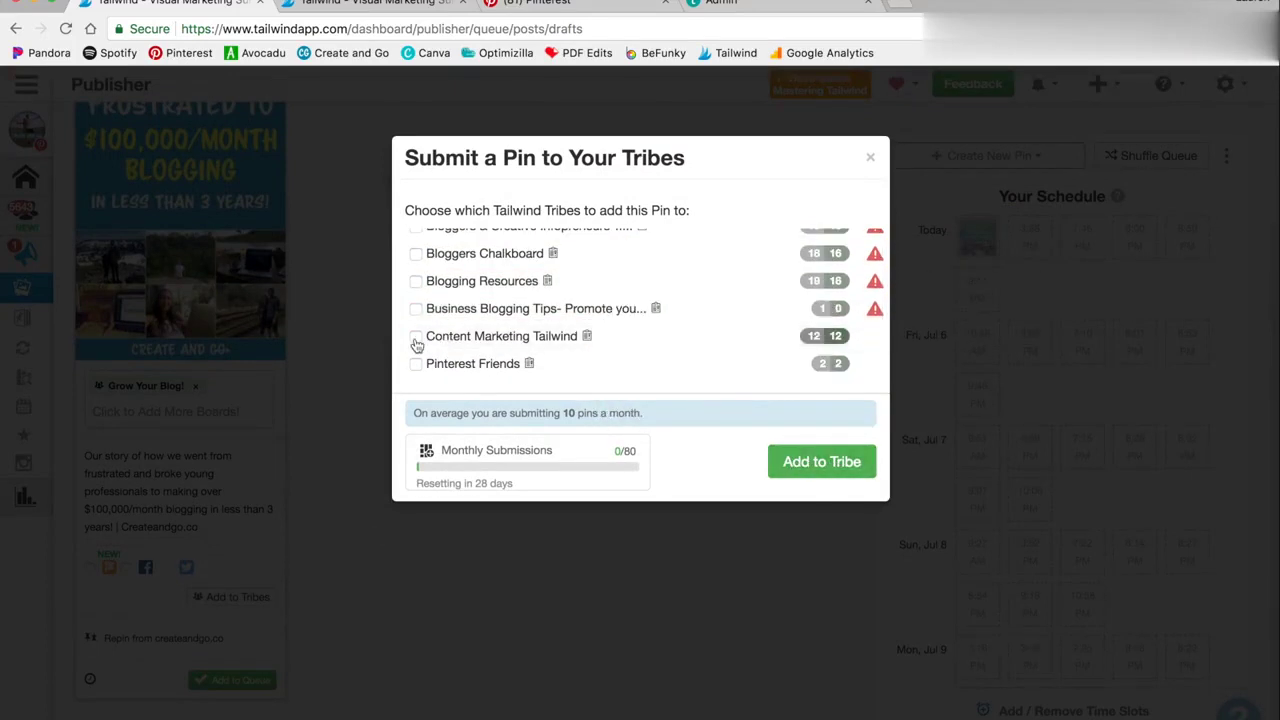
key(Escape)
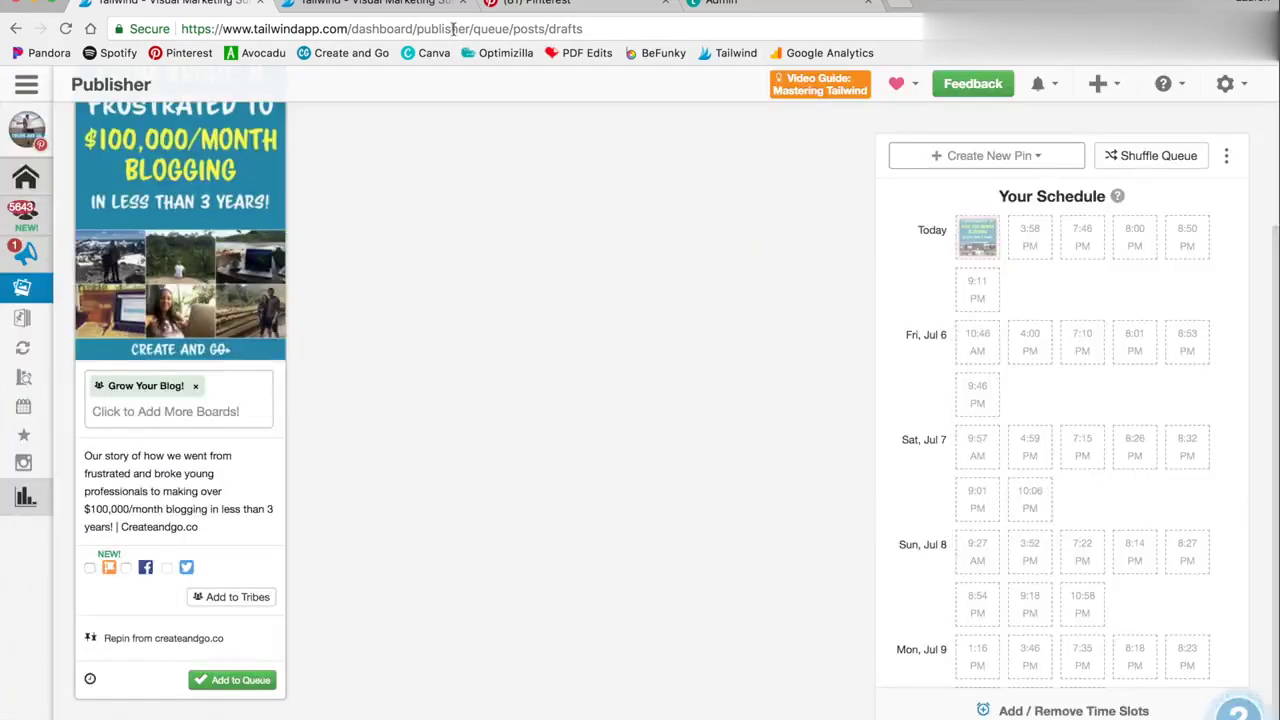
Switch to Pinterest, send the "How to Get More Traffic to Your Blog in 7 Steps" pin to the Tailwind scheduler, and open its tribe submission.
click(549, 3)
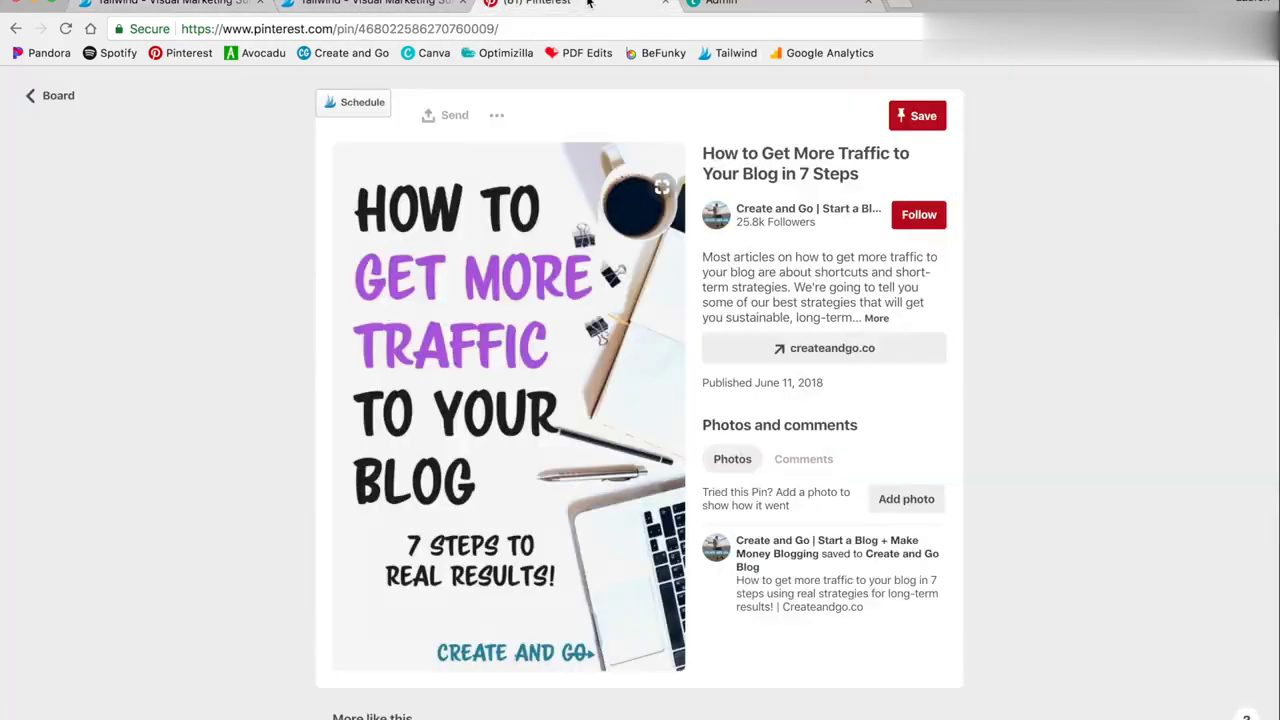
click(352, 107)
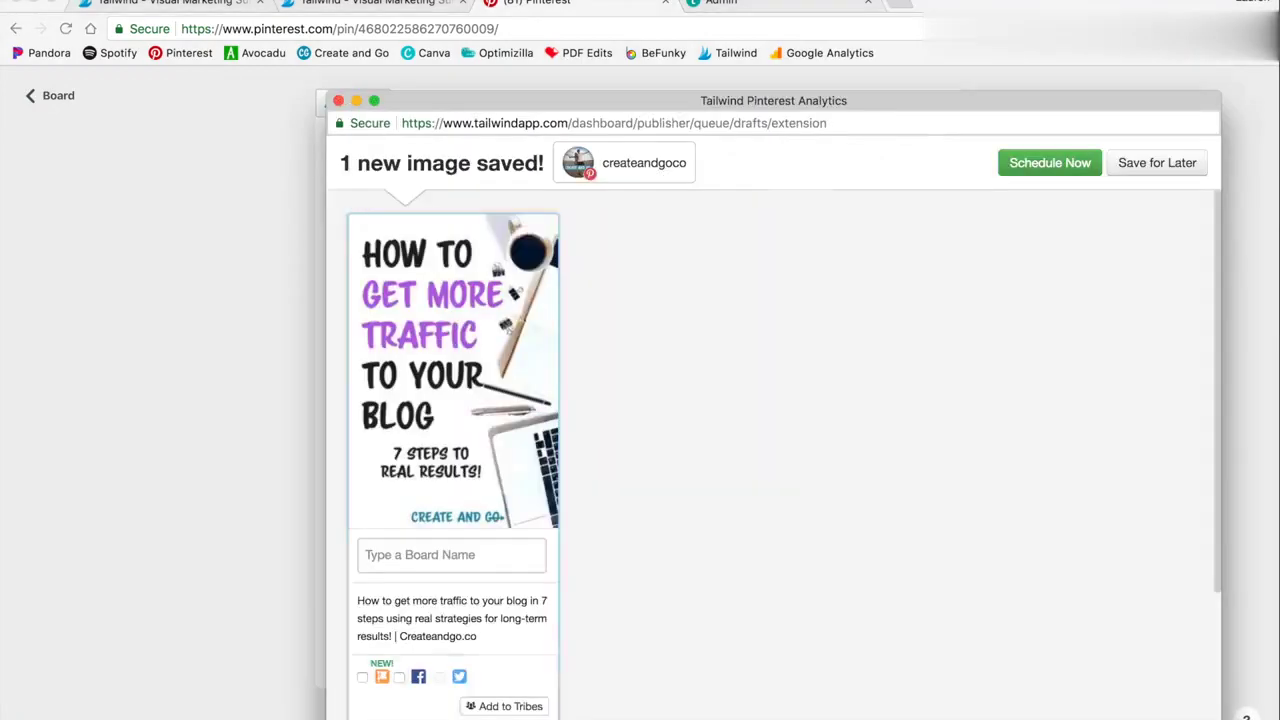
click(497, 707)
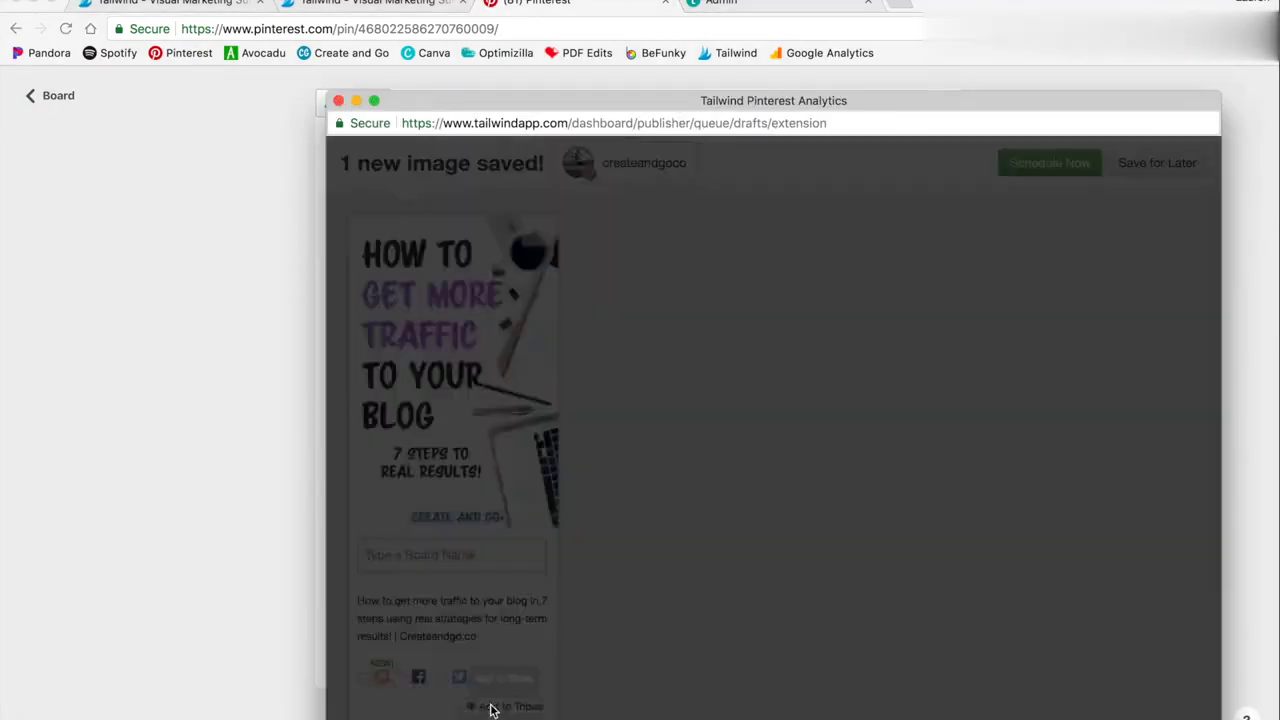